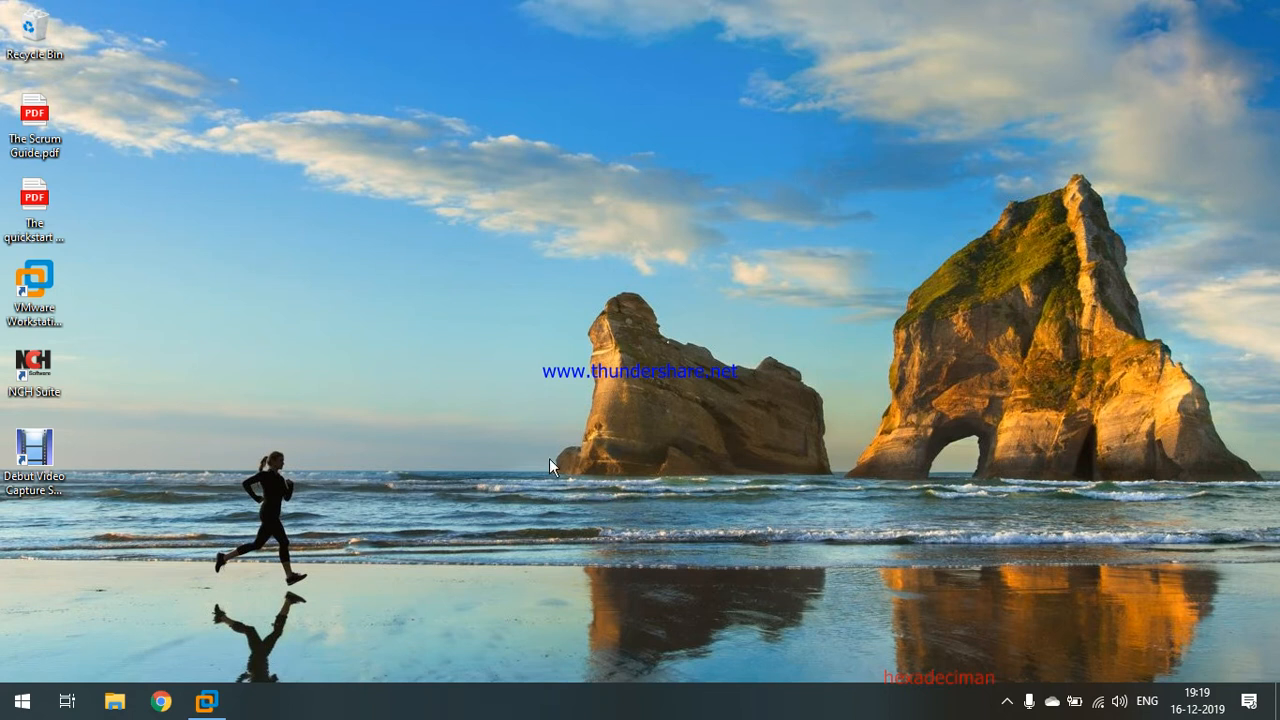
# Open Chrome and search Google for 'download vmware workstation 12'.
pyautogui.click(172, 708)
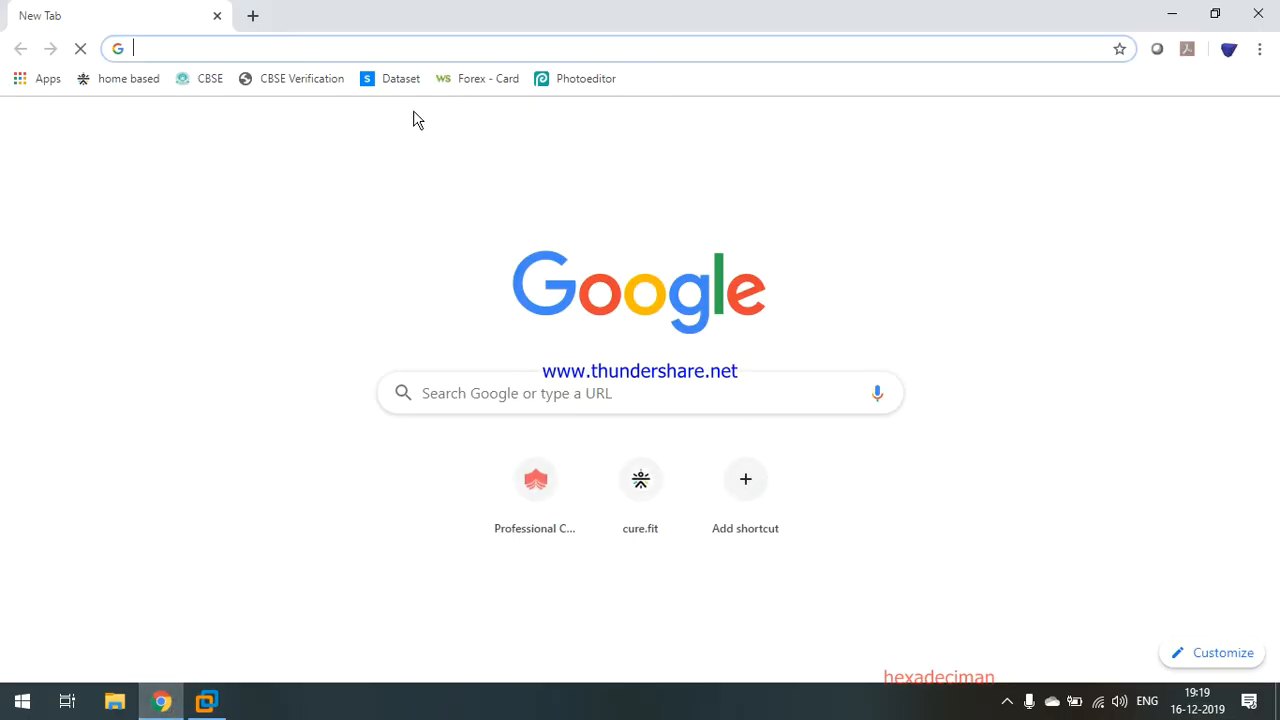
pyautogui.write('v')
pyautogui.press('BackSpace')
pyautogui.press('BackSpace')
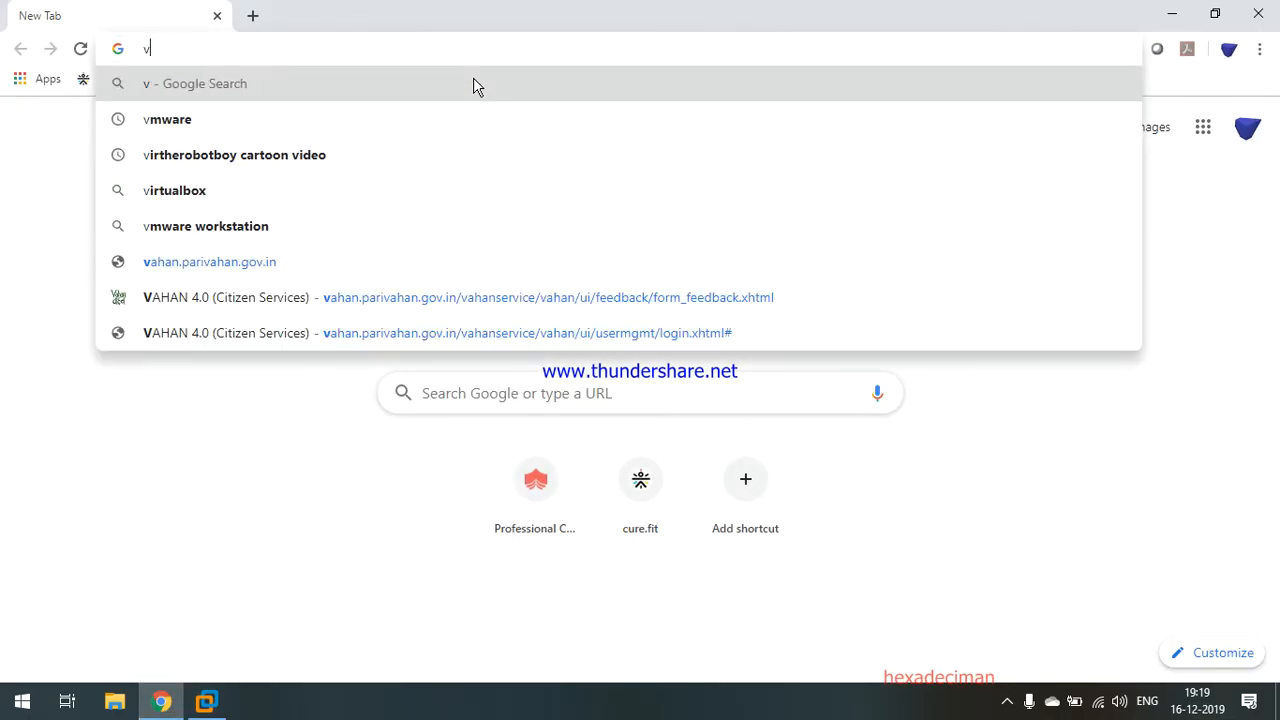
pyautogui.write('dowload')
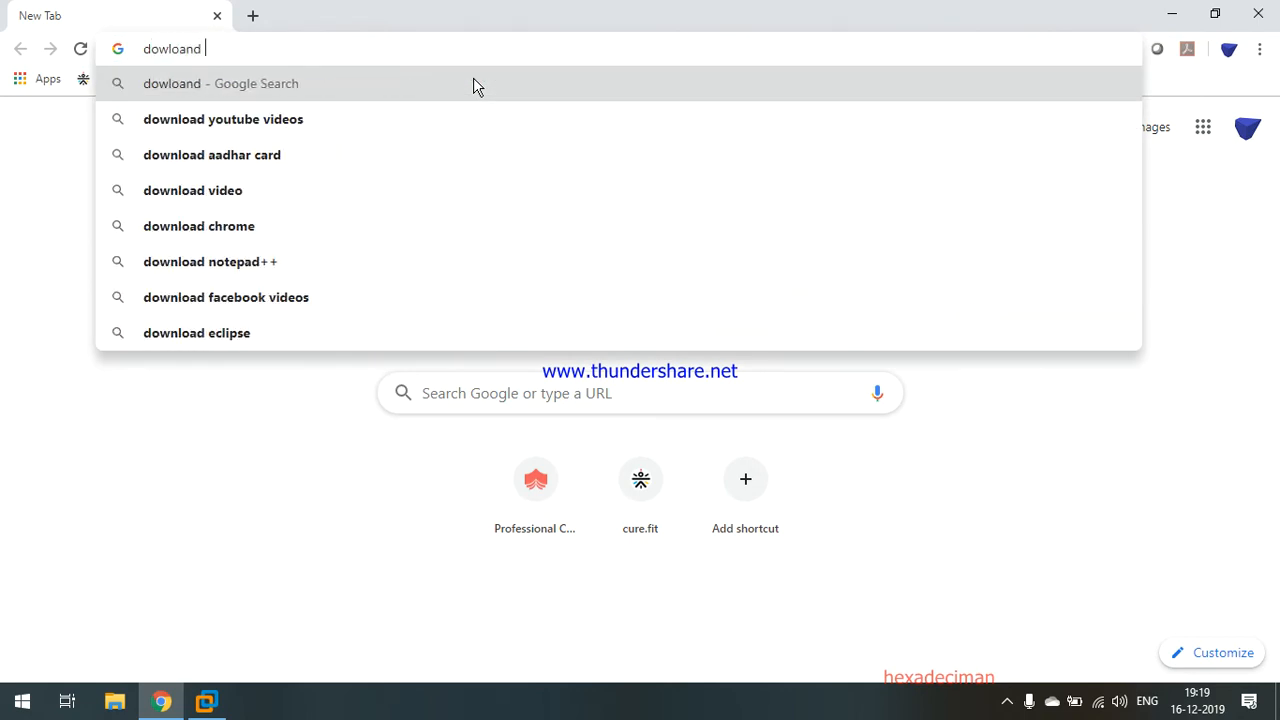
pyautogui.press('BackSpace')
pyautogui.press('BackSpace')
pyautogui.press('BackSpace')
pyautogui.press('BackSpace')
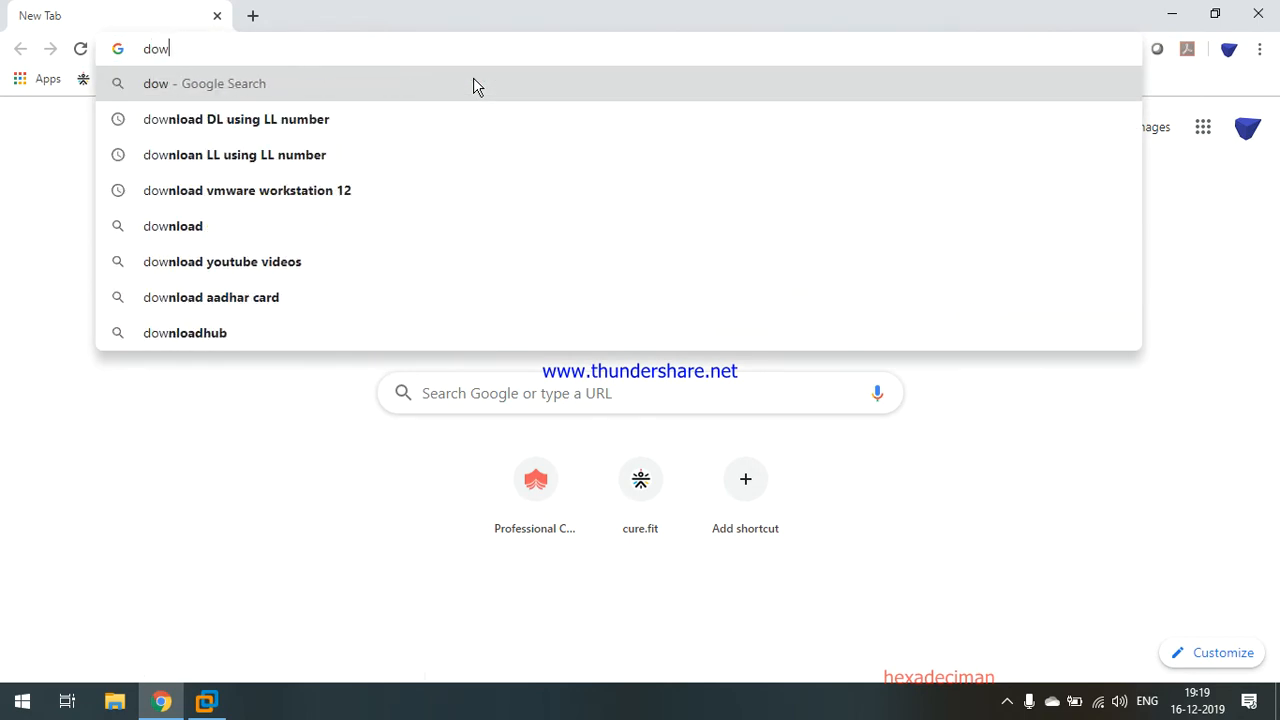
pyautogui.write('nload vm')
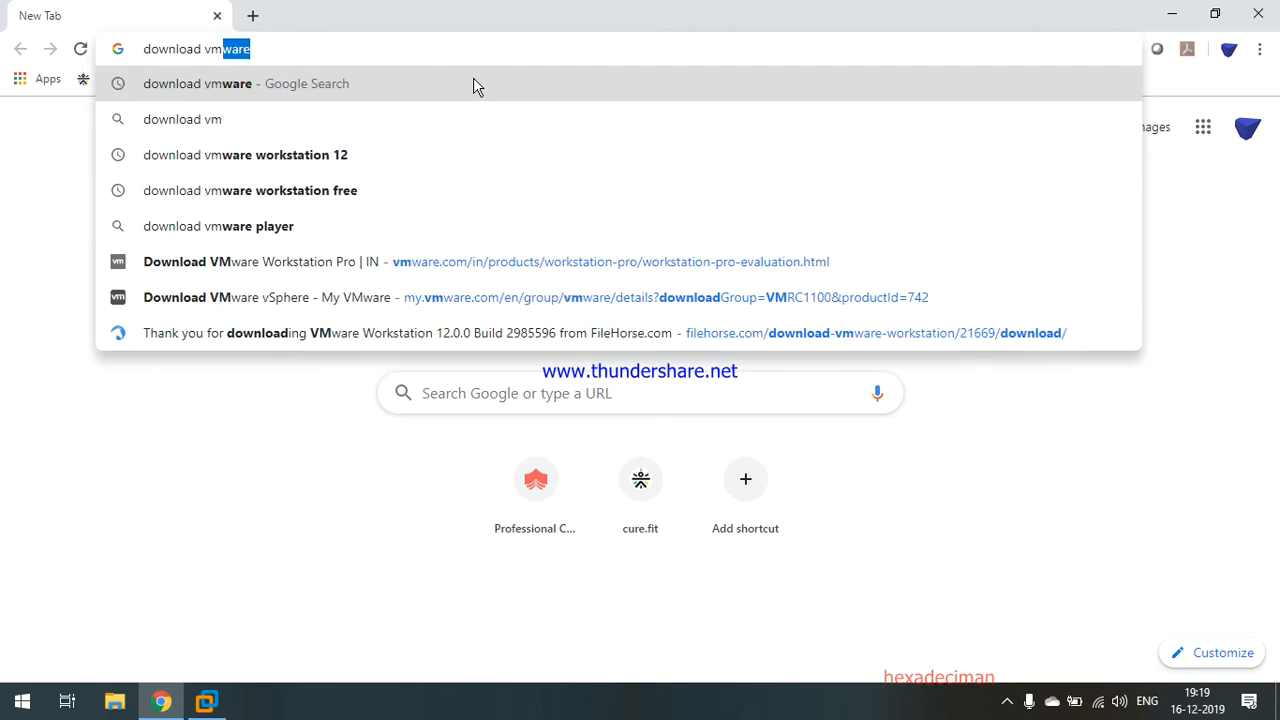
pyautogui.write('ware')
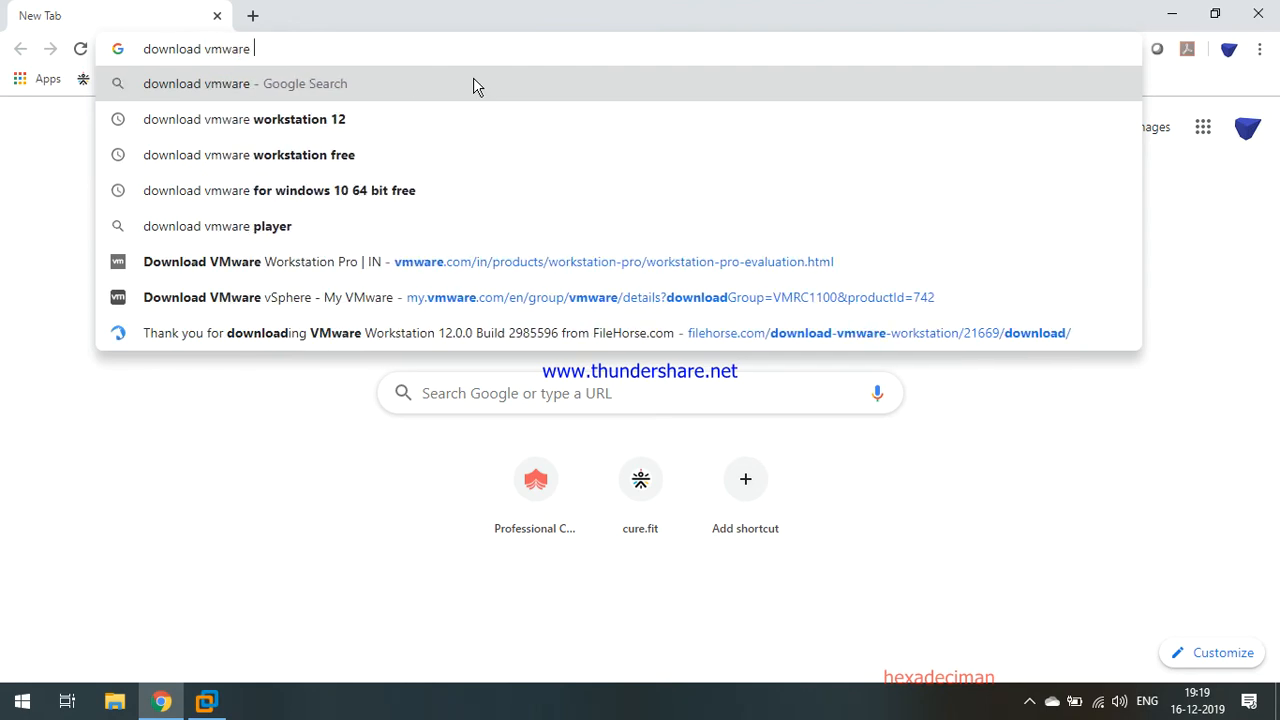
pyautogui.press('Down')
pyautogui.press('Return')
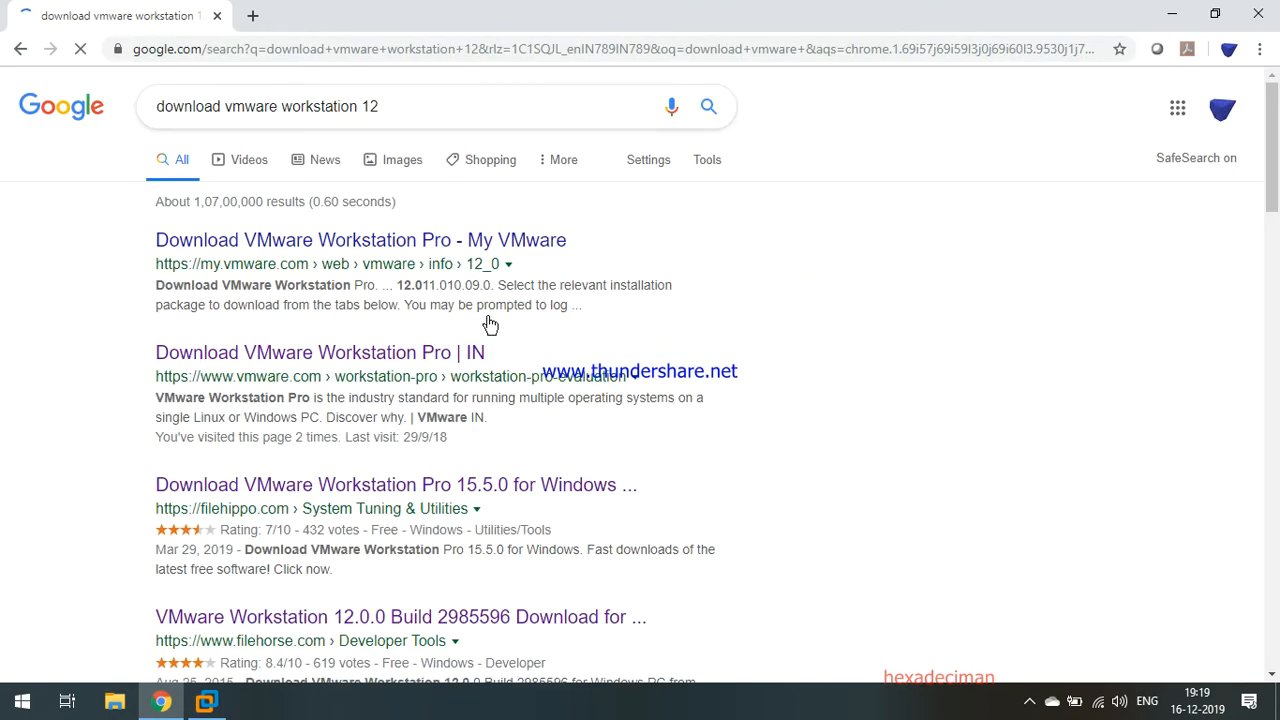
# Open the first VMware result in a new tab, look over the download page, then close it.
pyautogui.rightClick(533, 243)
pyautogui.click(560, 252)
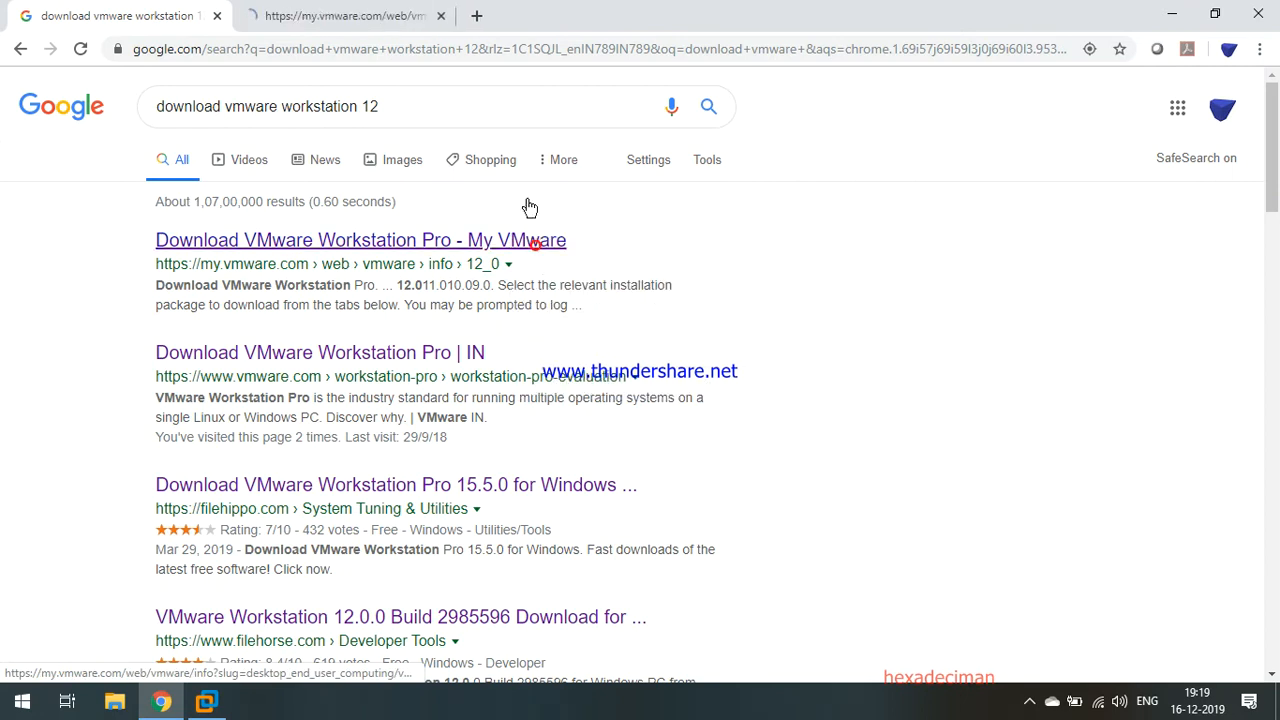
pyautogui.click(345, 15)
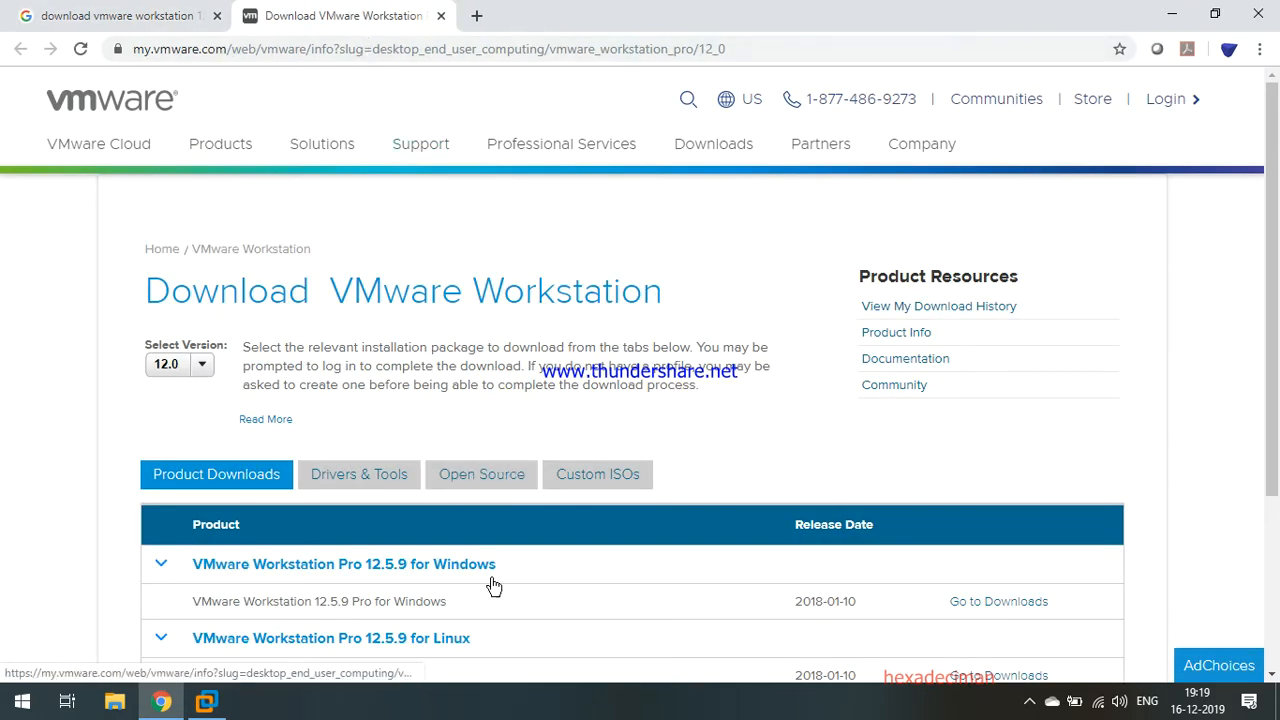
pyautogui.scroll(-2, 493, 585)
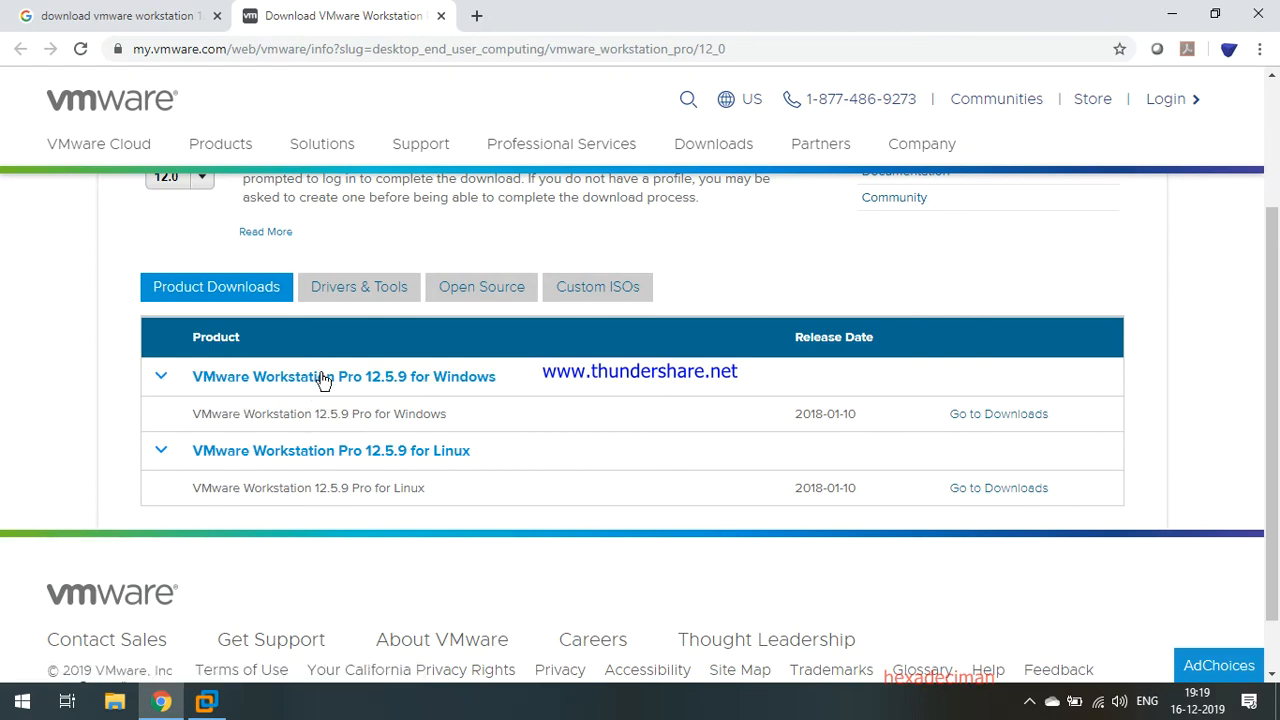
pyautogui.click(443, 16)
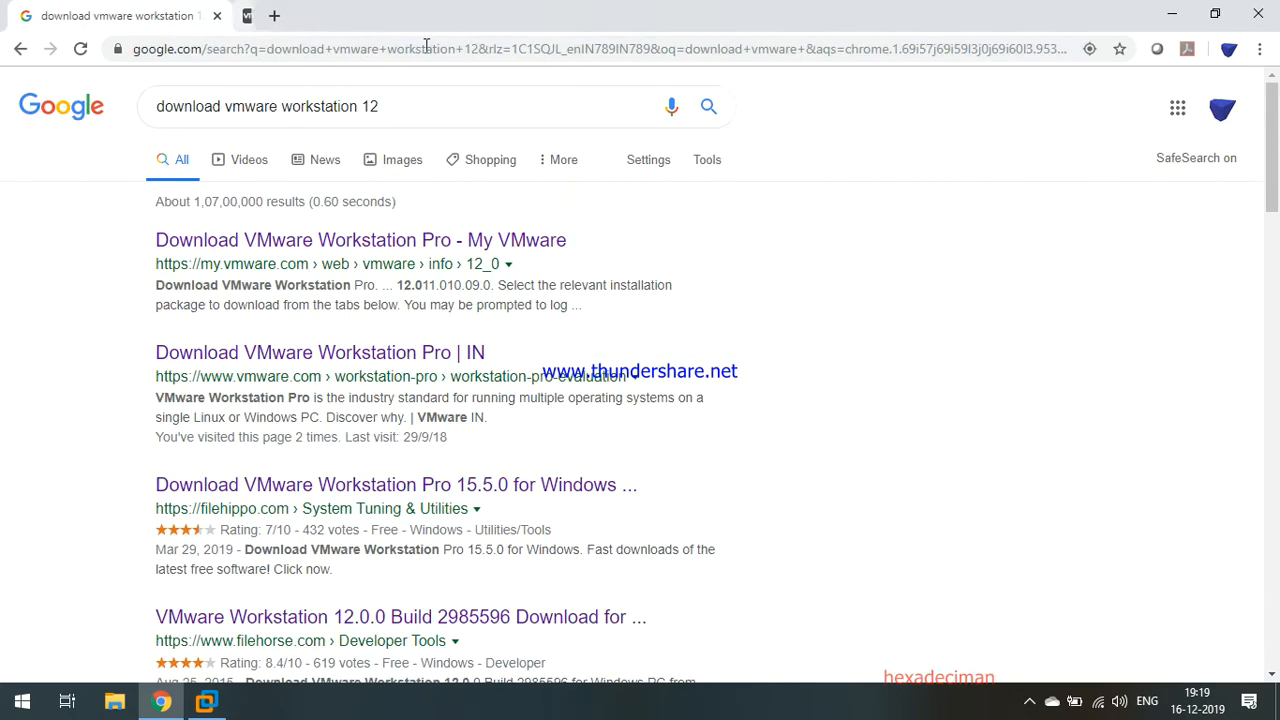
# Replace the query with a Google search for 'download kali linux'.
pyautogui.moveTo(420, 106); pyautogui.dragTo(5, 112)
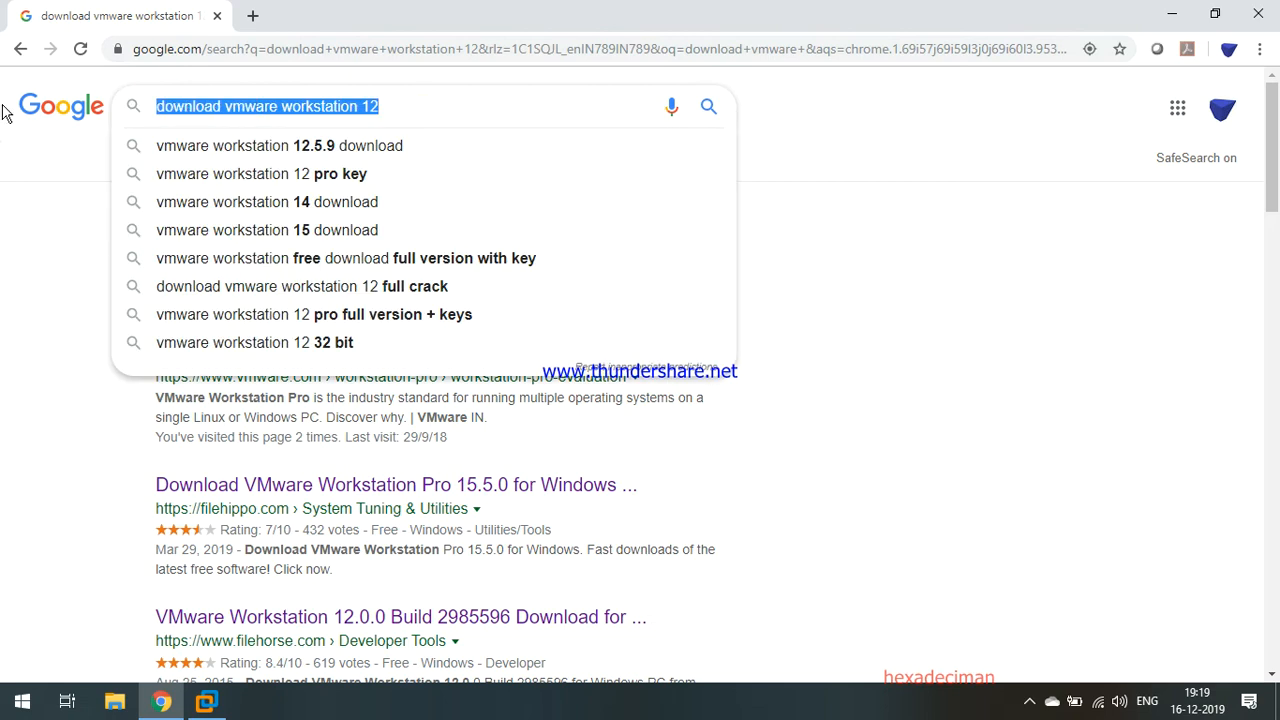
pyautogui.write('dow')
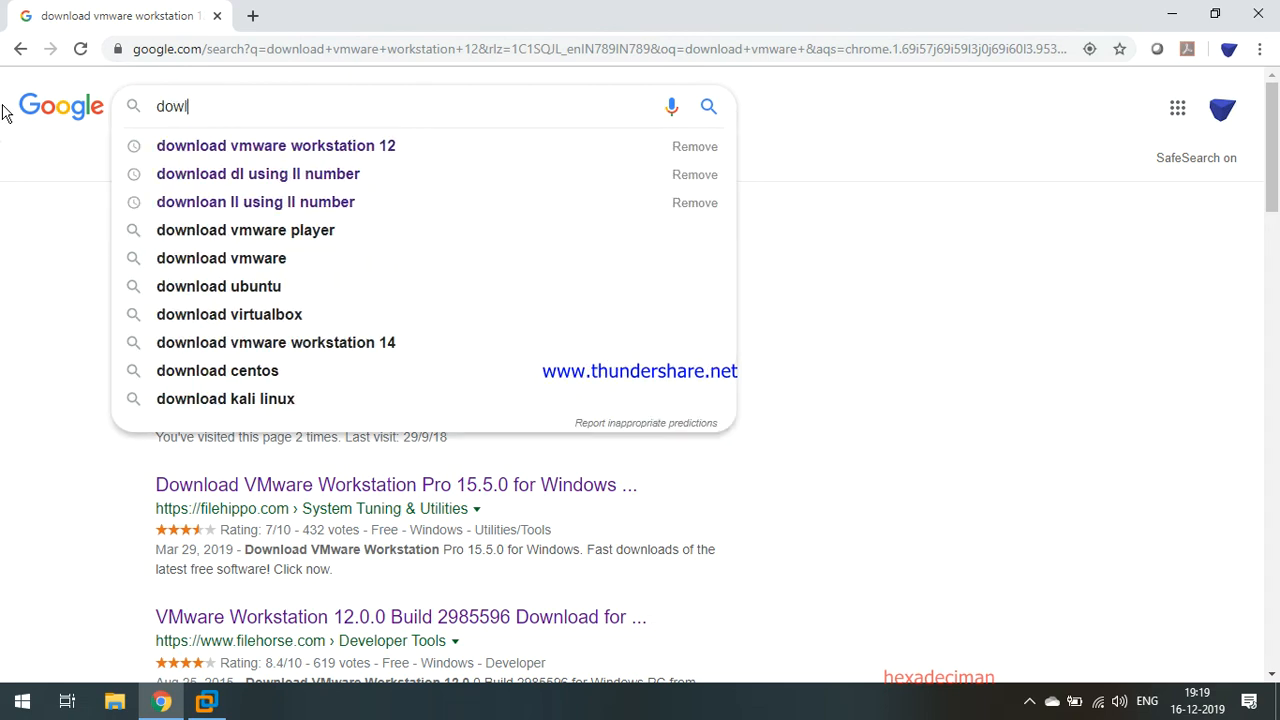
pyautogui.write('nload ka')
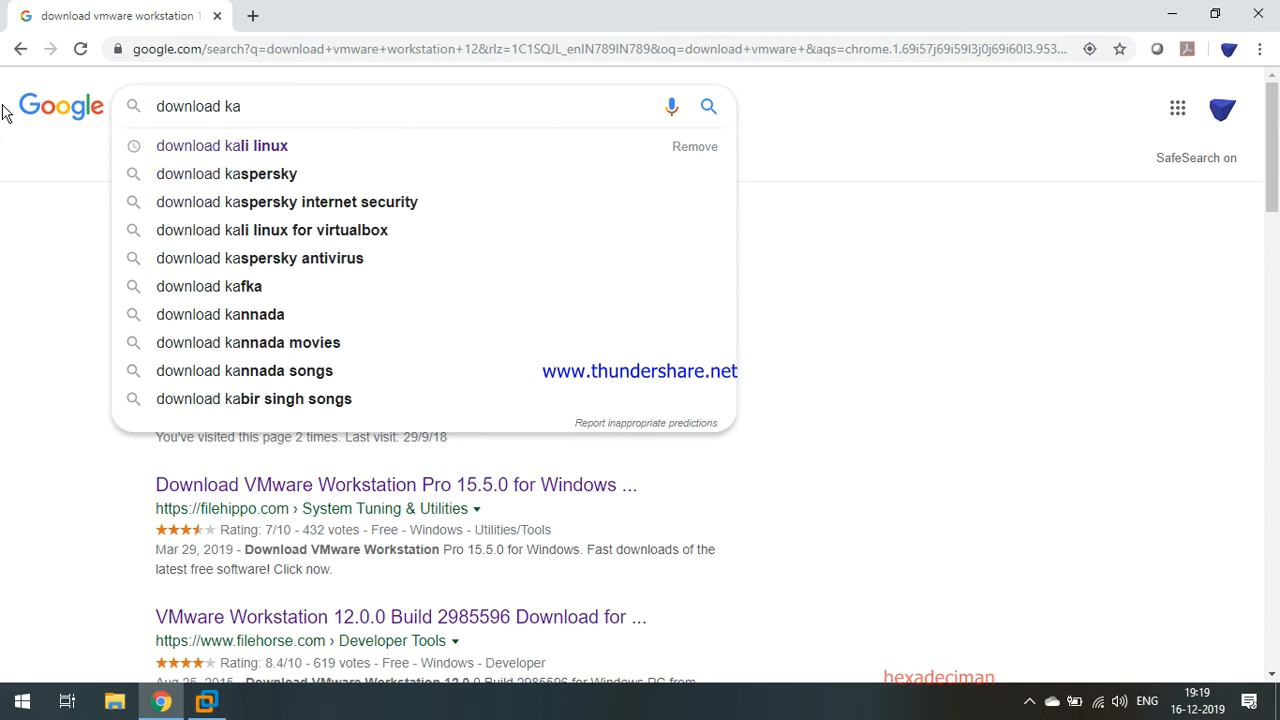
pyautogui.press('Down')
pyautogui.press('Return')
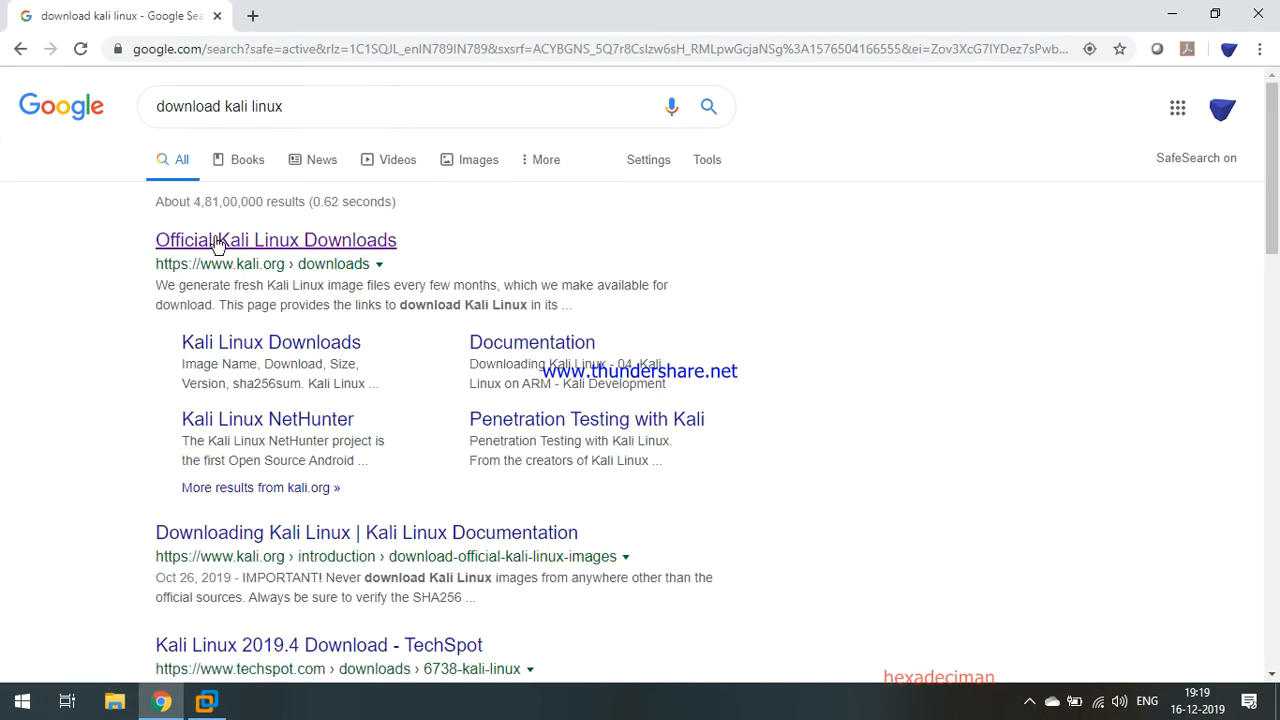
# Open the Official Kali Linux Downloads result in a new tab and browse its 2019.4 images.
pyautogui.rightClick(230, 241)
pyautogui.click(255, 252)
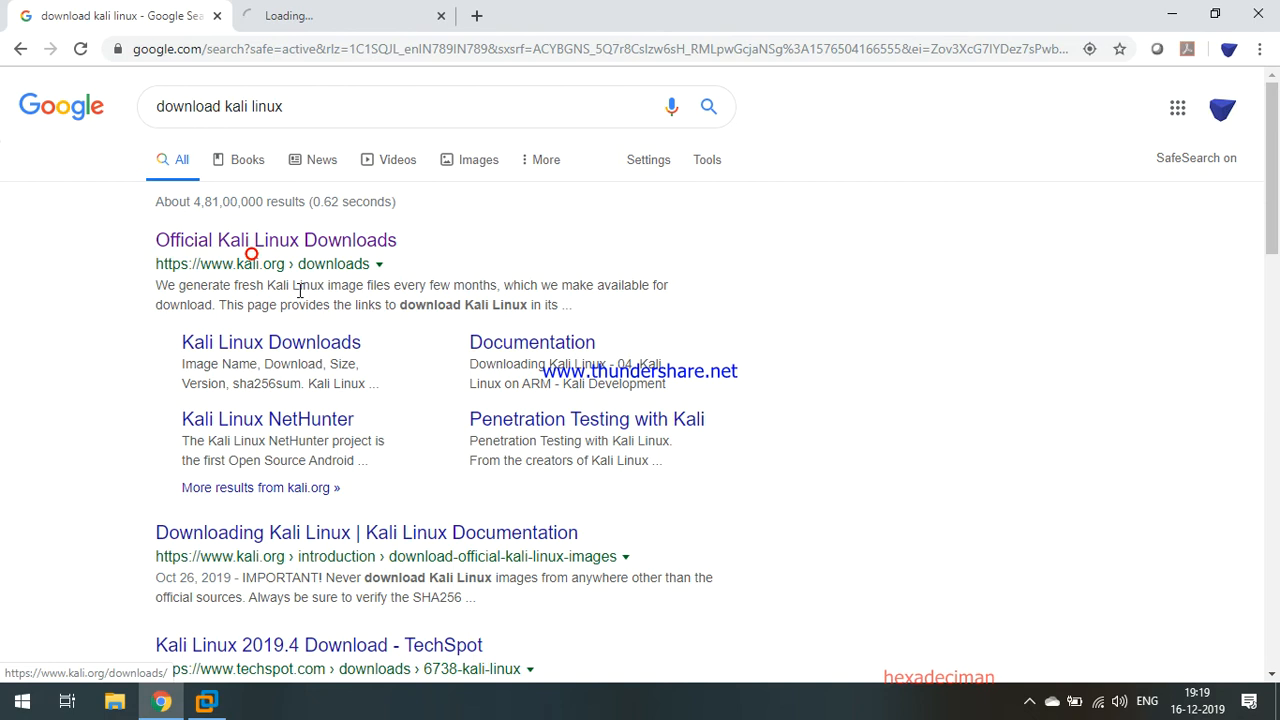
pyautogui.click(331, 12)
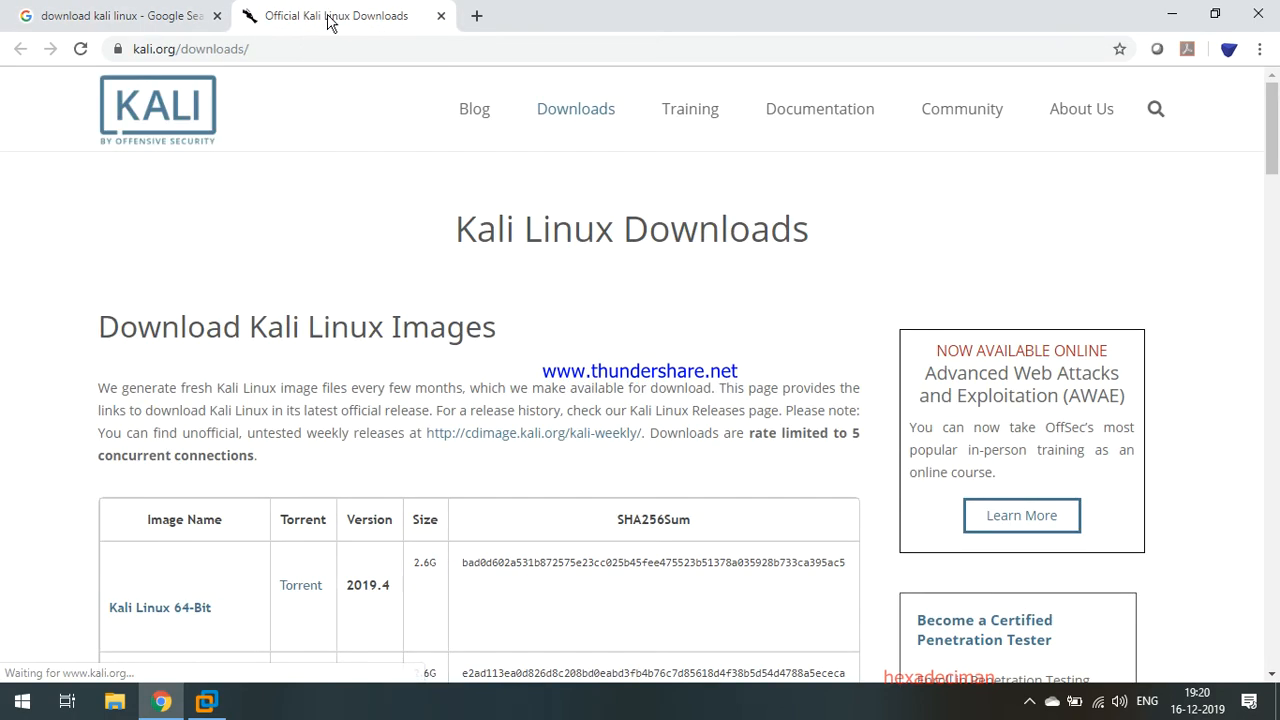
pyautogui.scroll(-4, 360, 489)
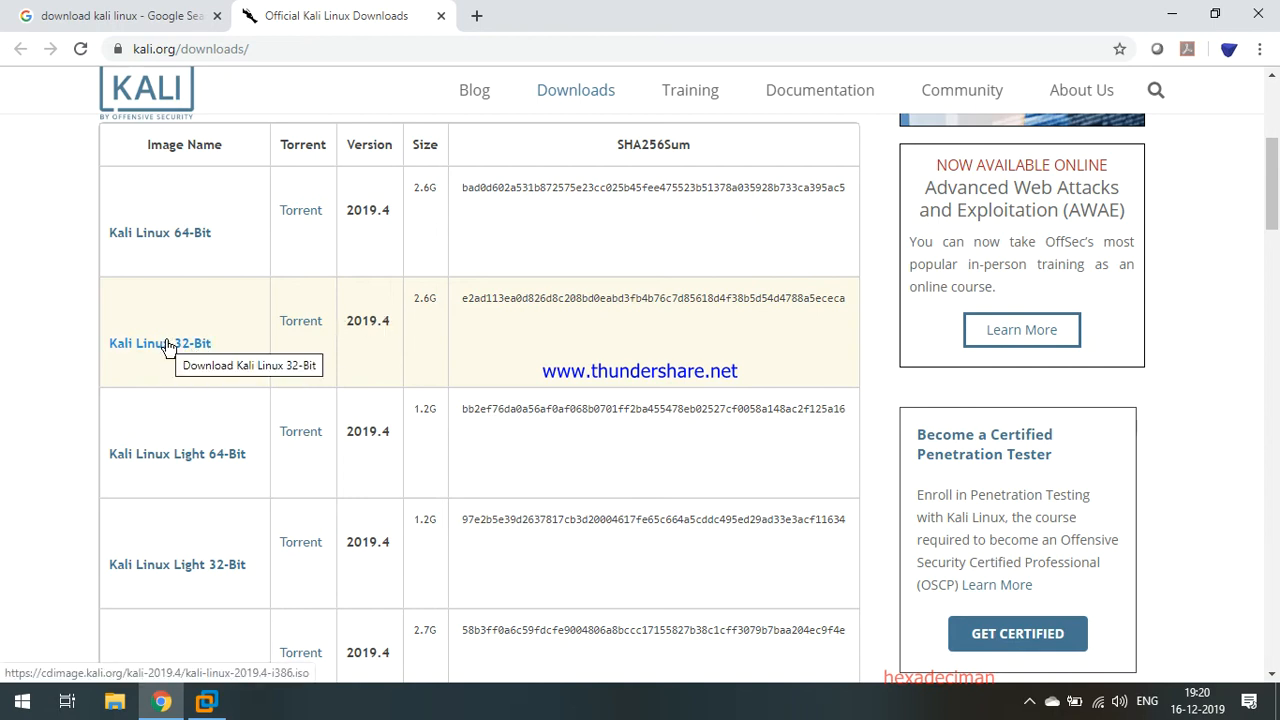
pyautogui.scroll(-3, 225, 347)
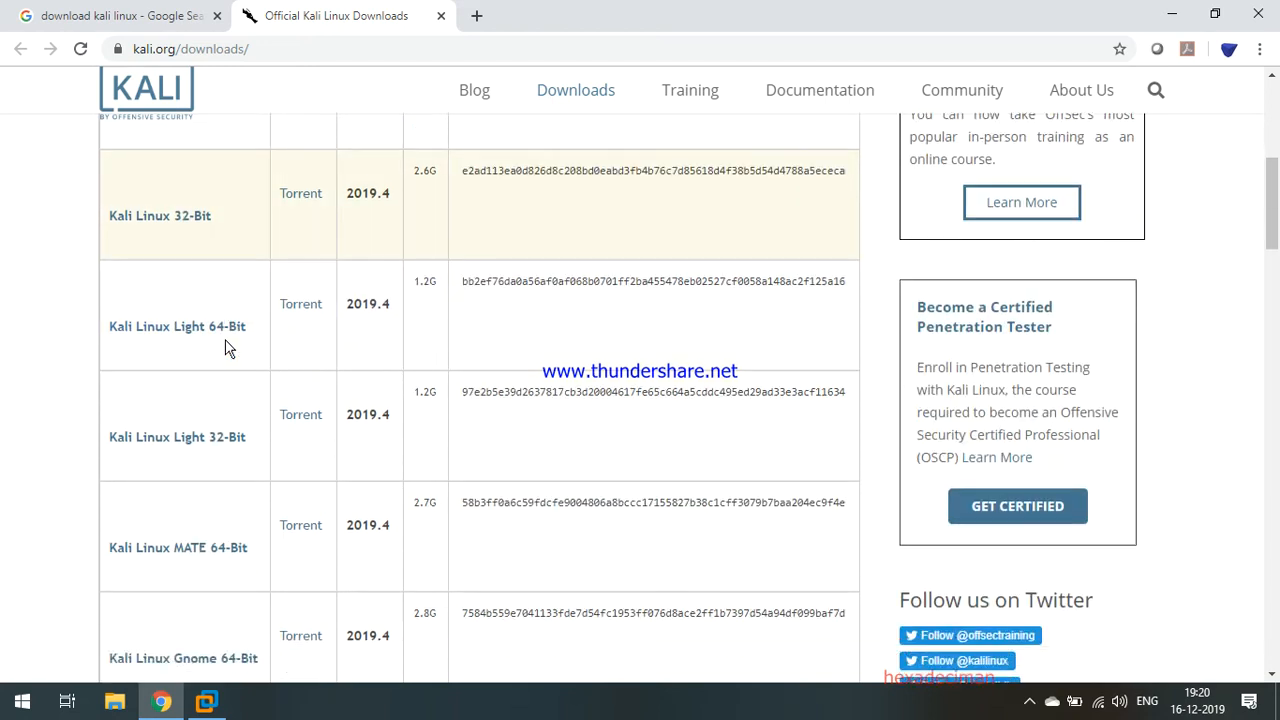
pyautogui.scroll(7, 225, 347)
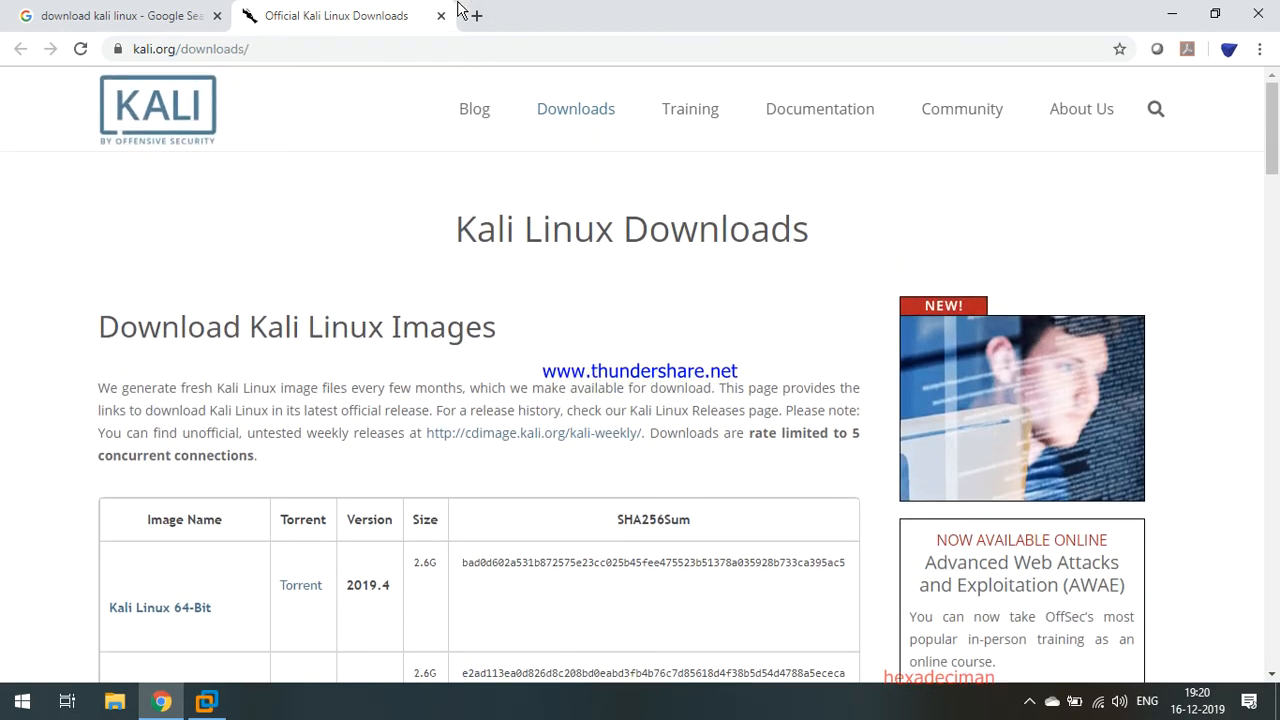
pyautogui.click(1177, 12)
# Refresh the desktop and bring VMware Workstation back on screen.
pyautogui.rightClick(326, 353)
pyautogui.click(370, 410)
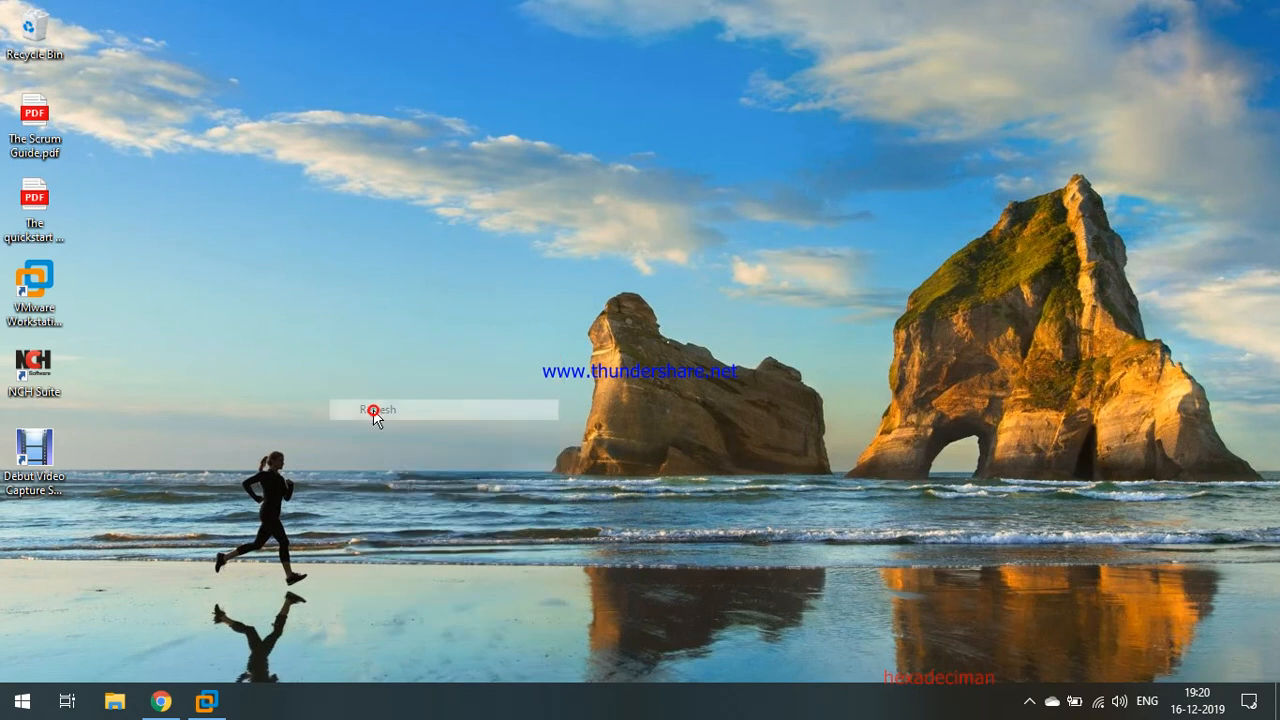
pyautogui.click(207, 704)
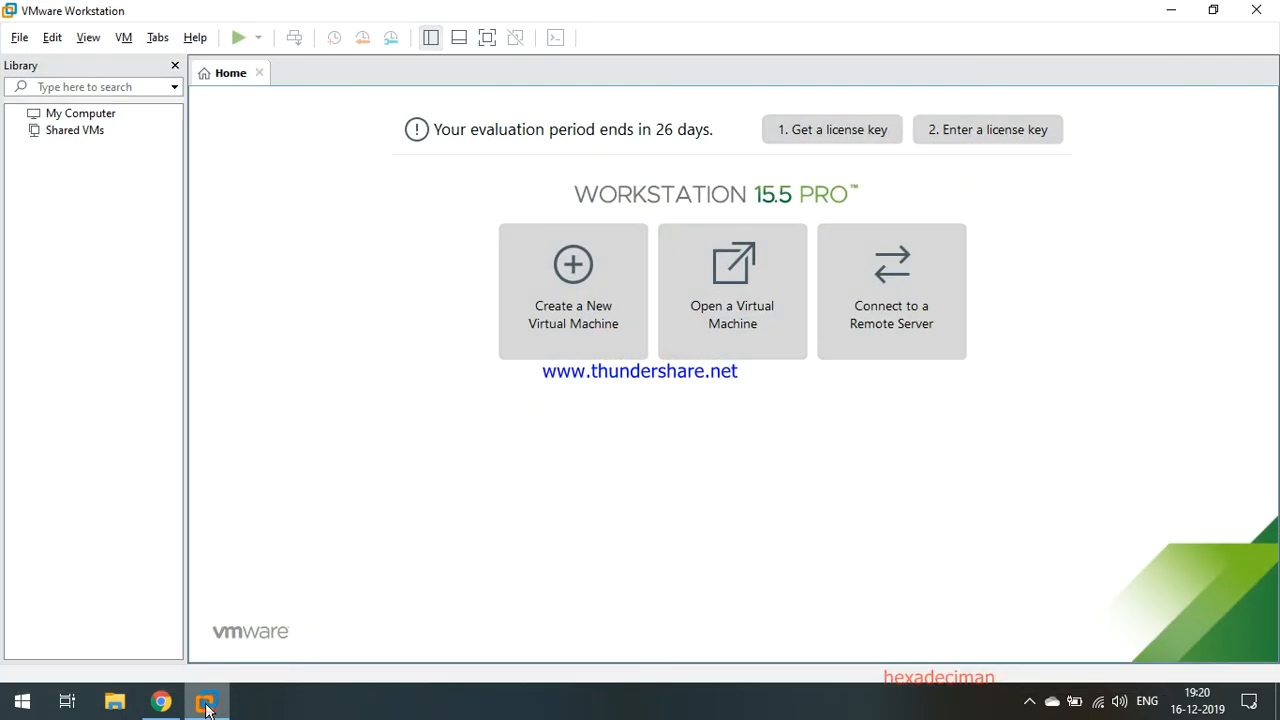
pyautogui.click(22, 37)
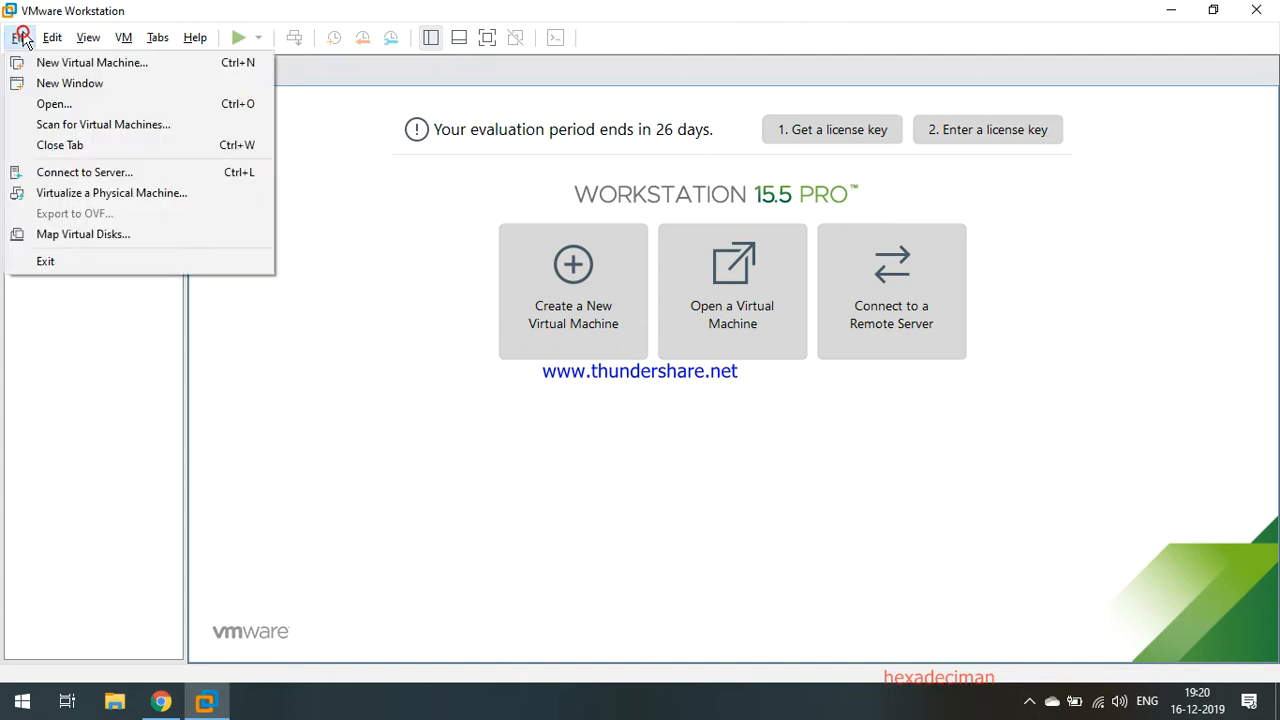
pyautogui.click(33, 345)
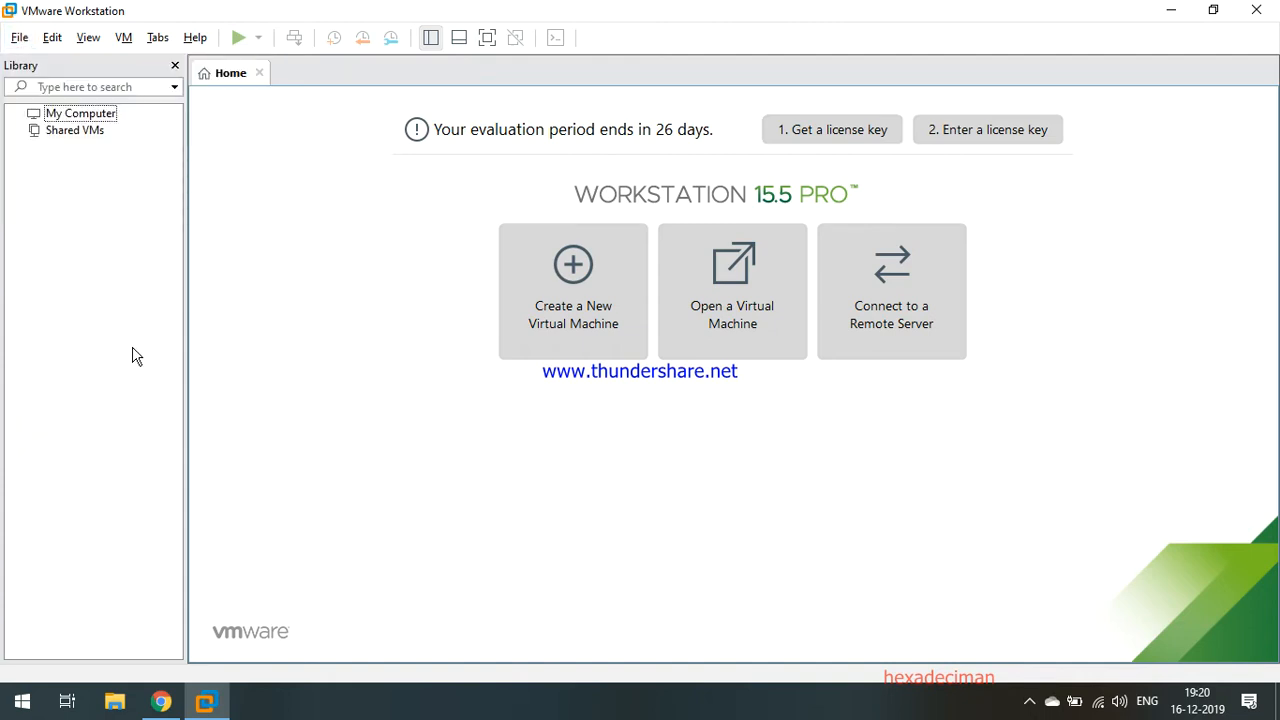
# Start the New Virtual Machine Wizard and continue with the Typical configuration.
pyautogui.click(567, 272)
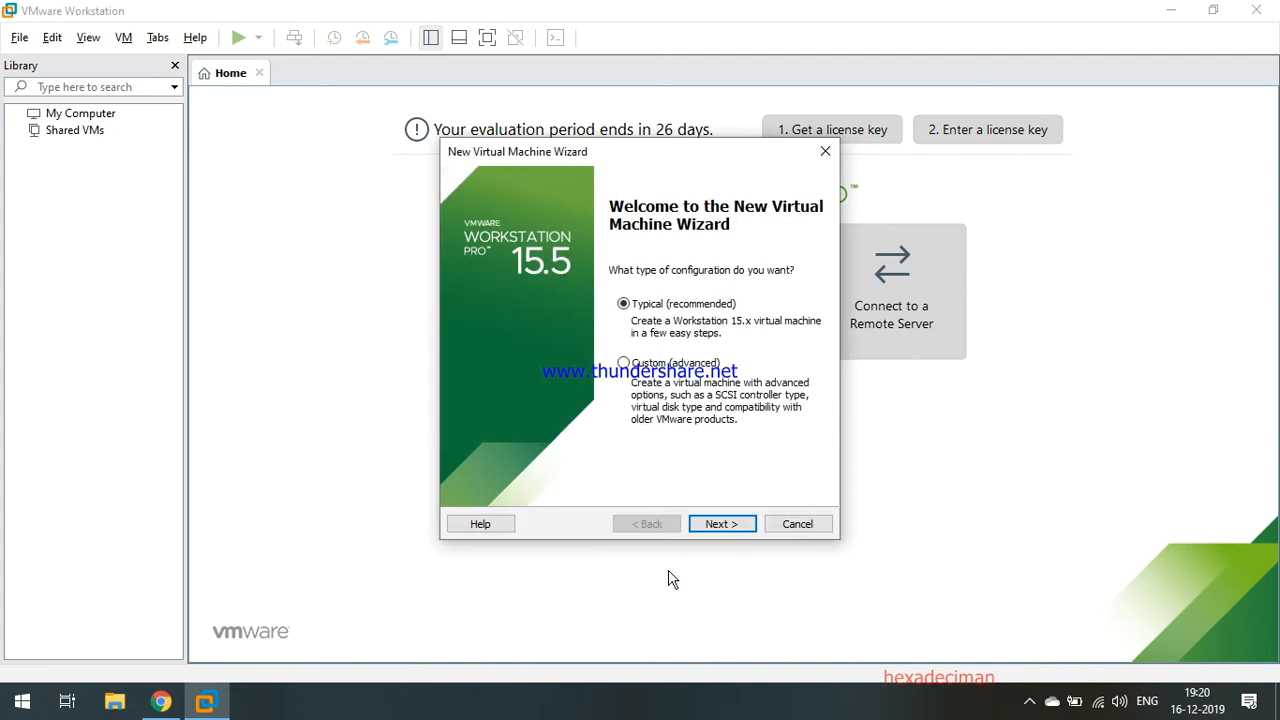
pyautogui.moveTo(640, 155); pyautogui.dragTo(256, 166)
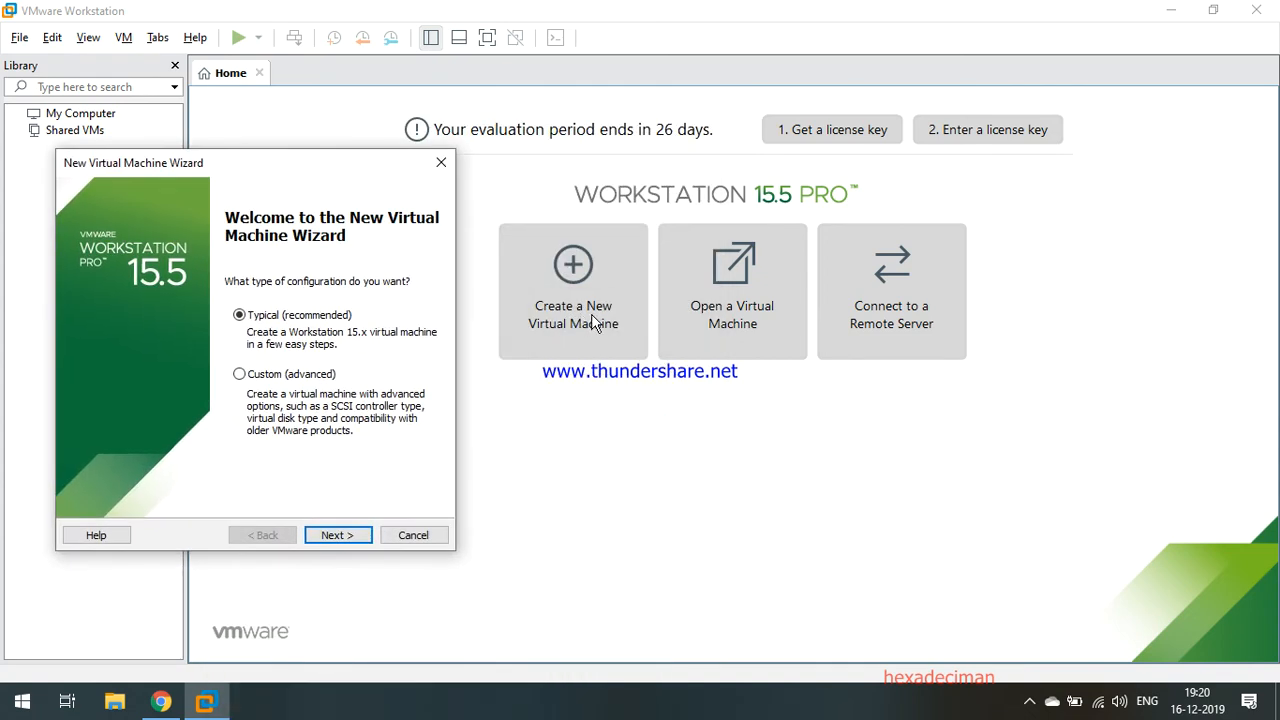
pyautogui.moveTo(248, 168); pyautogui.dragTo(508, 127)
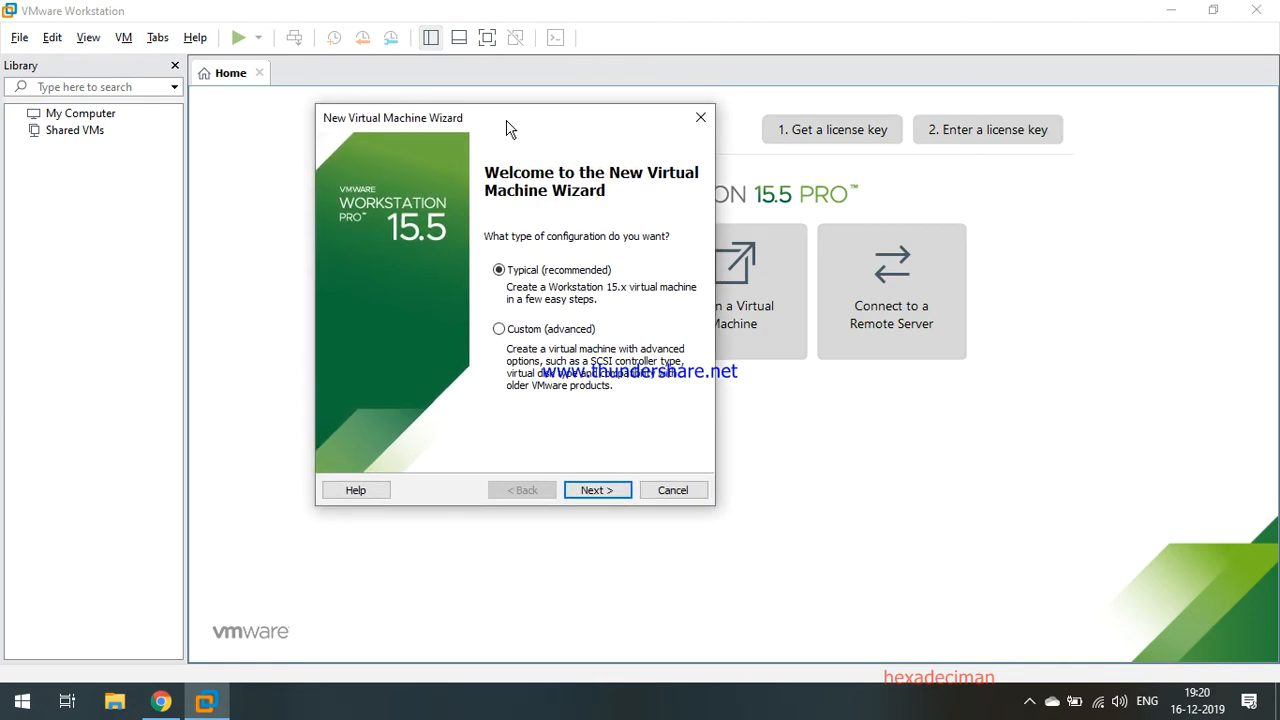
pyautogui.click(593, 491)
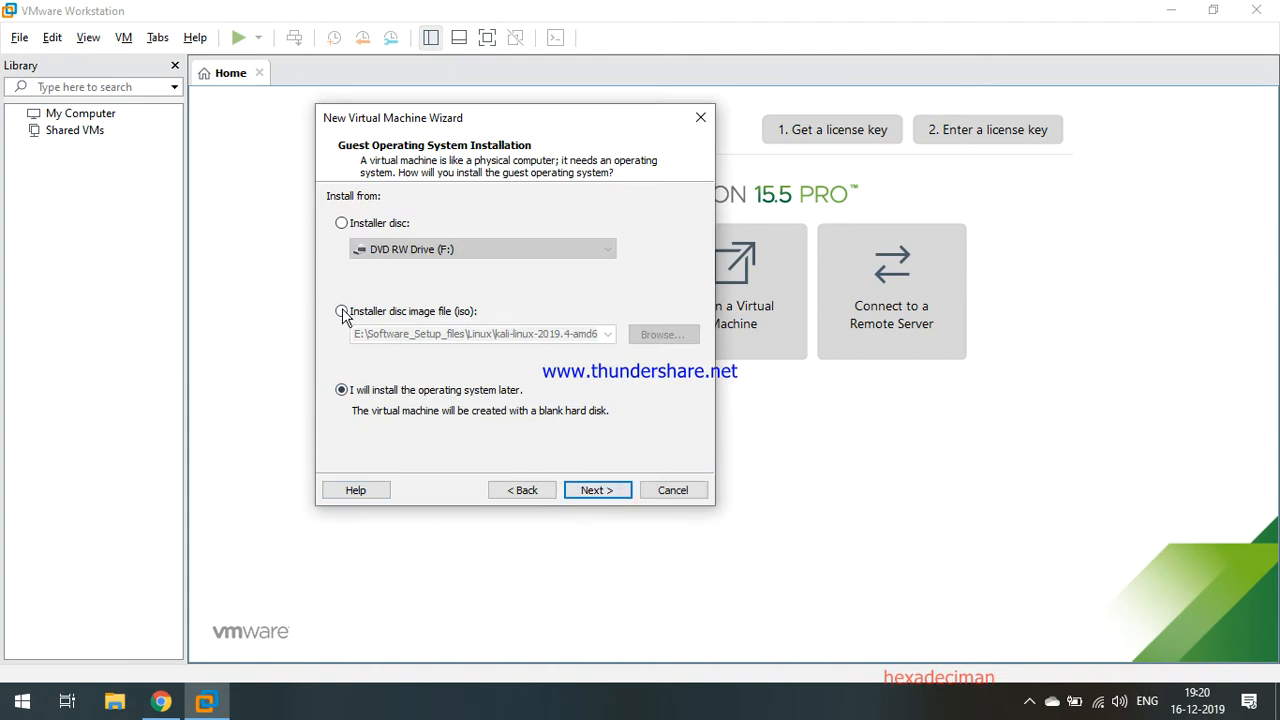
# Keep kali-linux-2019.4-amd64.iso as the installer disc image and continue to guest OS selection.
pyautogui.click(342, 312)
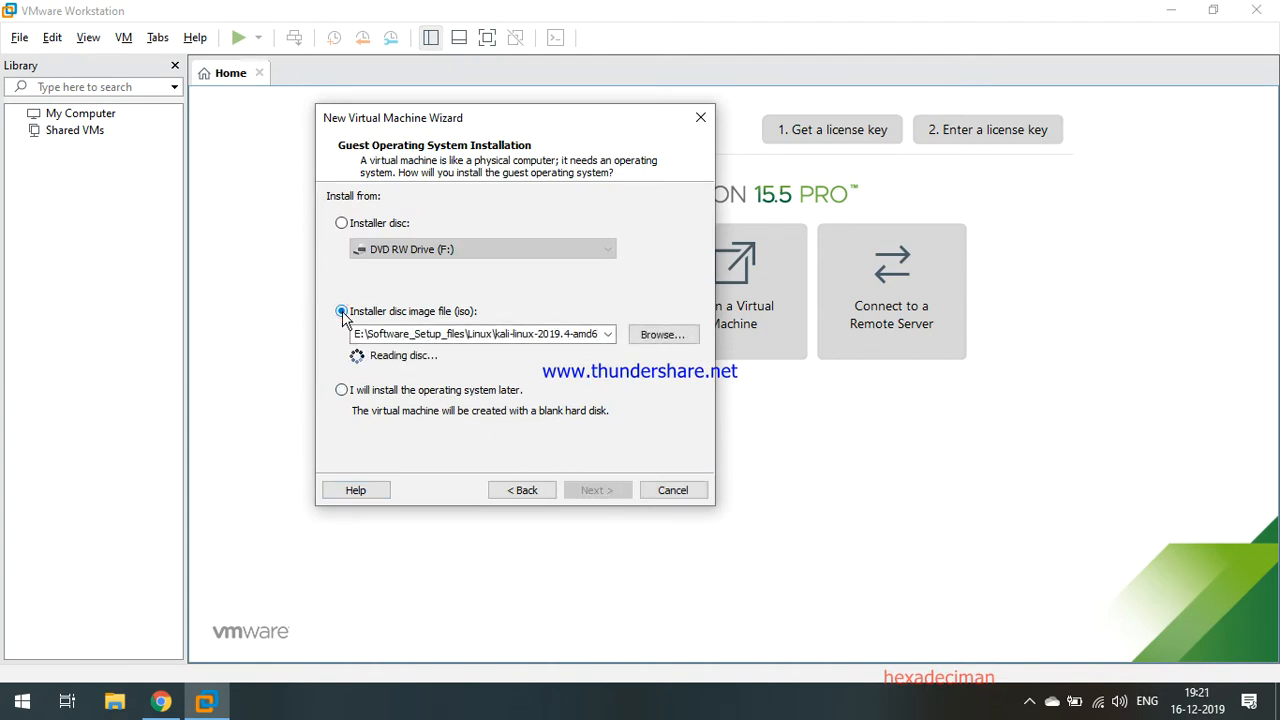
pyautogui.doubleClick(373, 334)
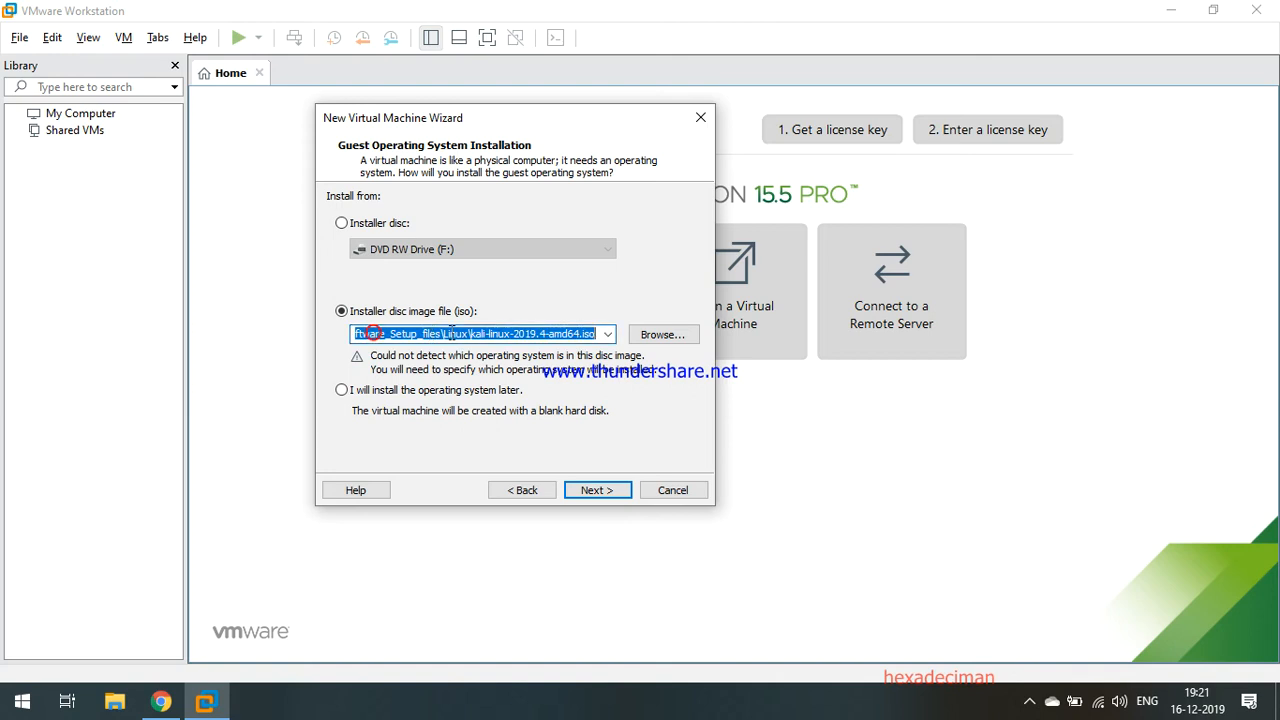
pyautogui.click(663, 337)
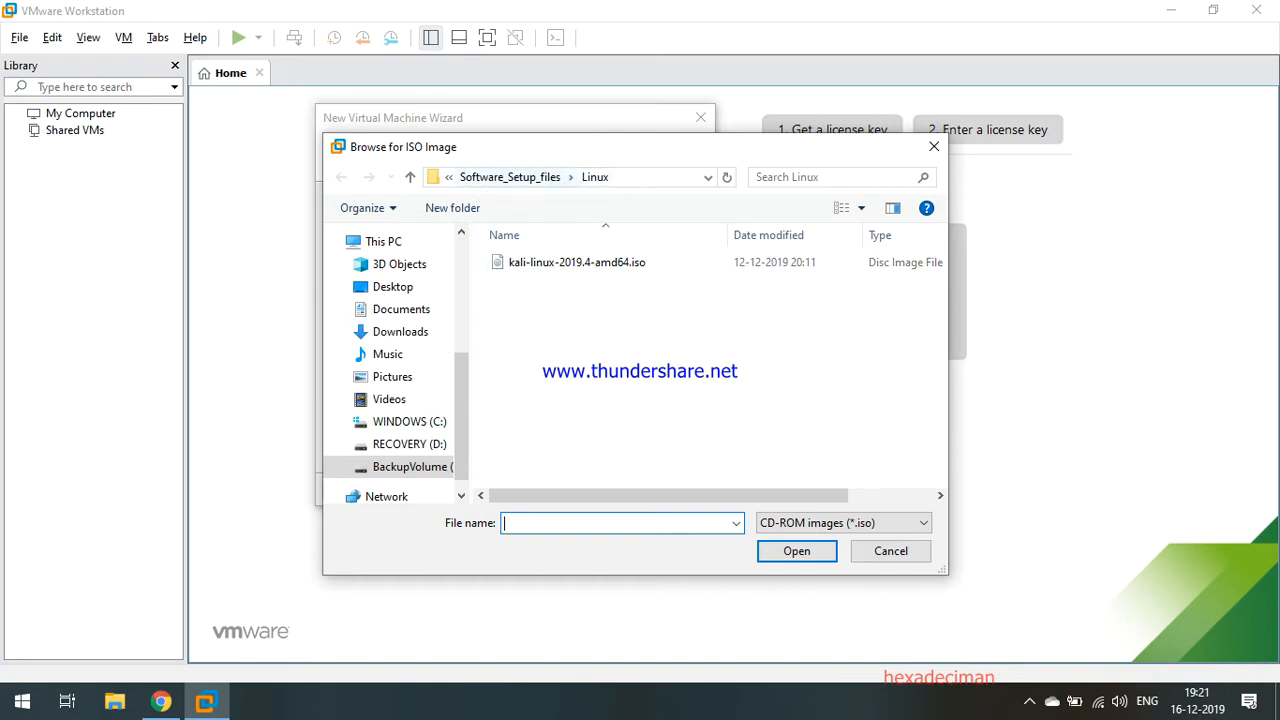
pyautogui.click(889, 551)
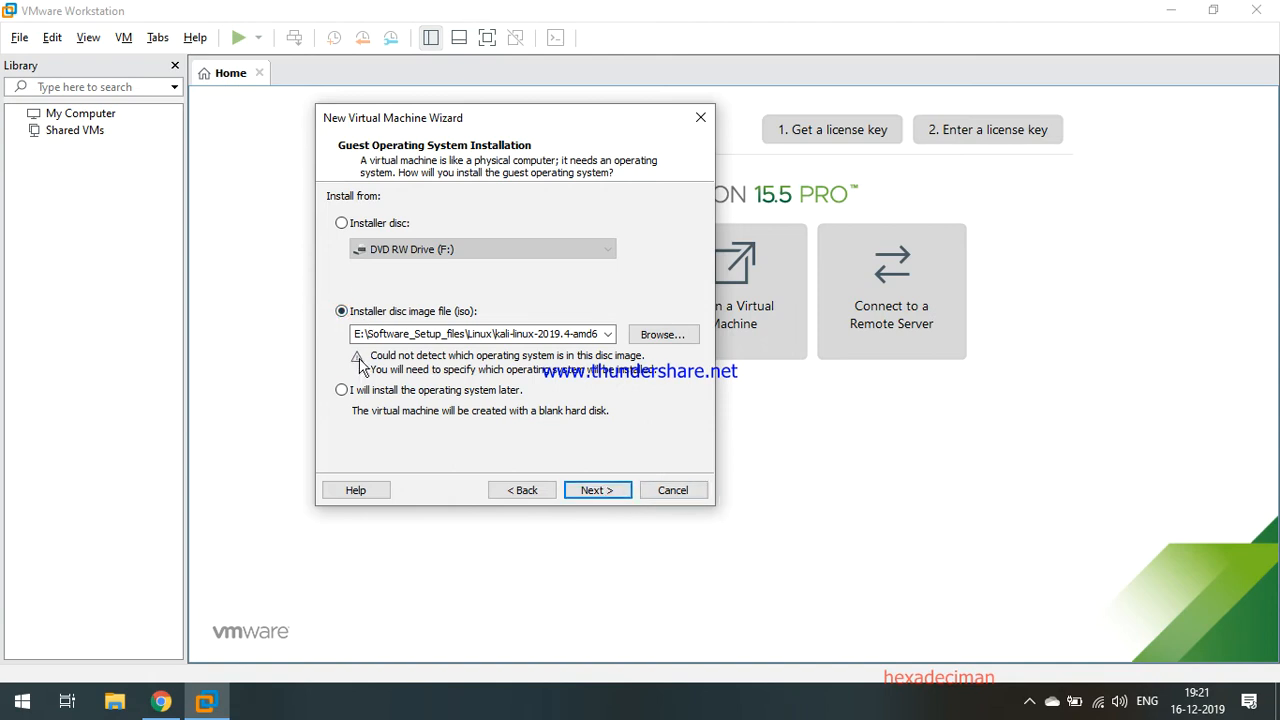
pyautogui.click(616, 489)
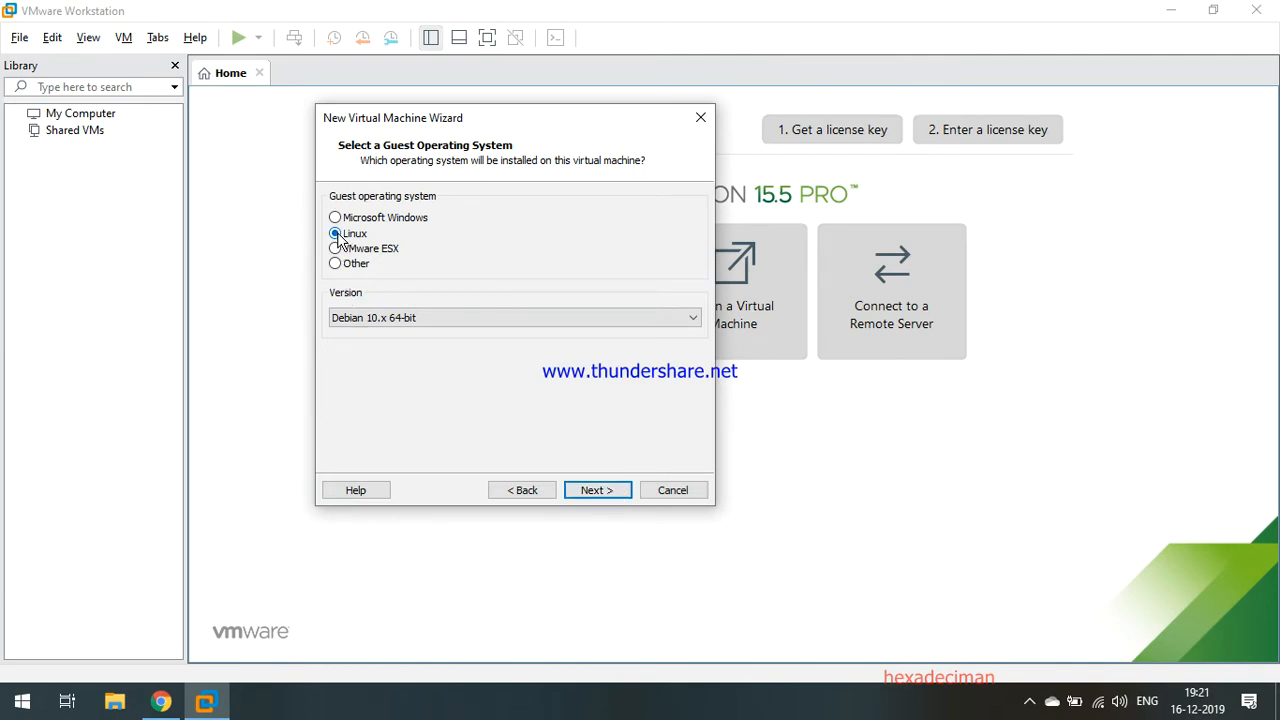
# Choose Debian 10.x 64-bit from the Linux version list.
pyautogui.click(571, 317)
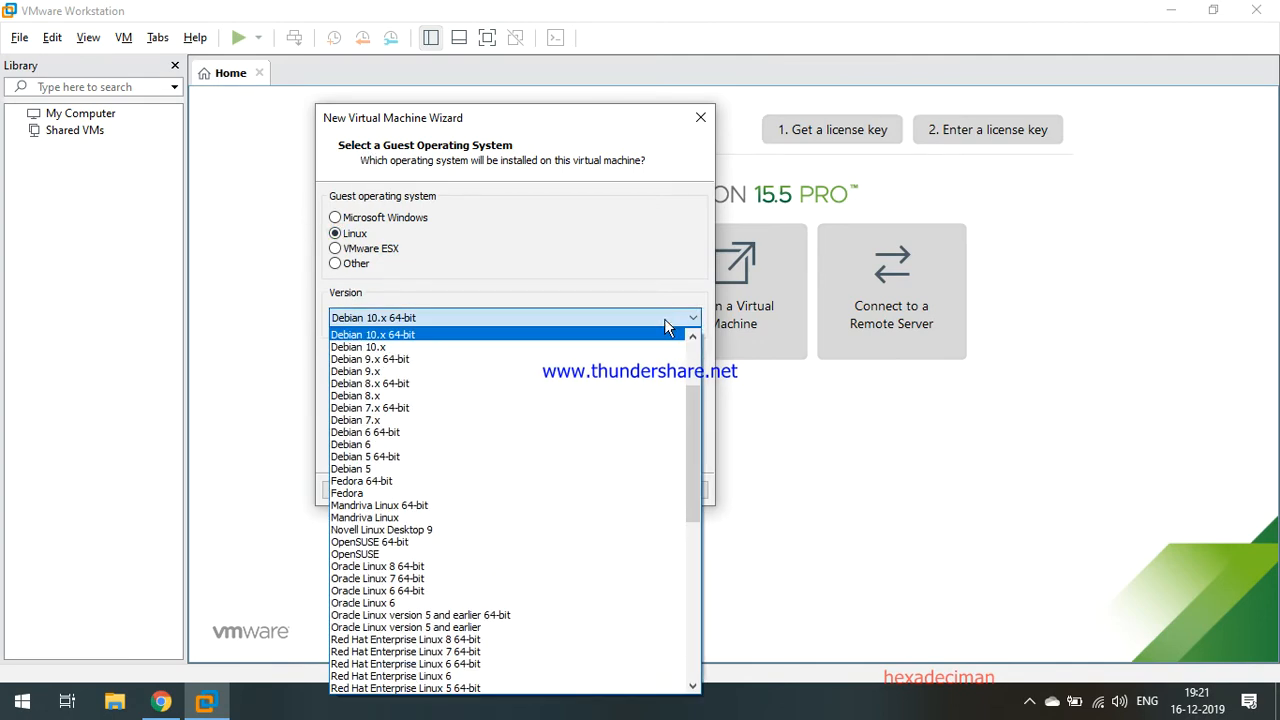
pyautogui.moveTo(690, 419); pyautogui.dragTo(689, 382)
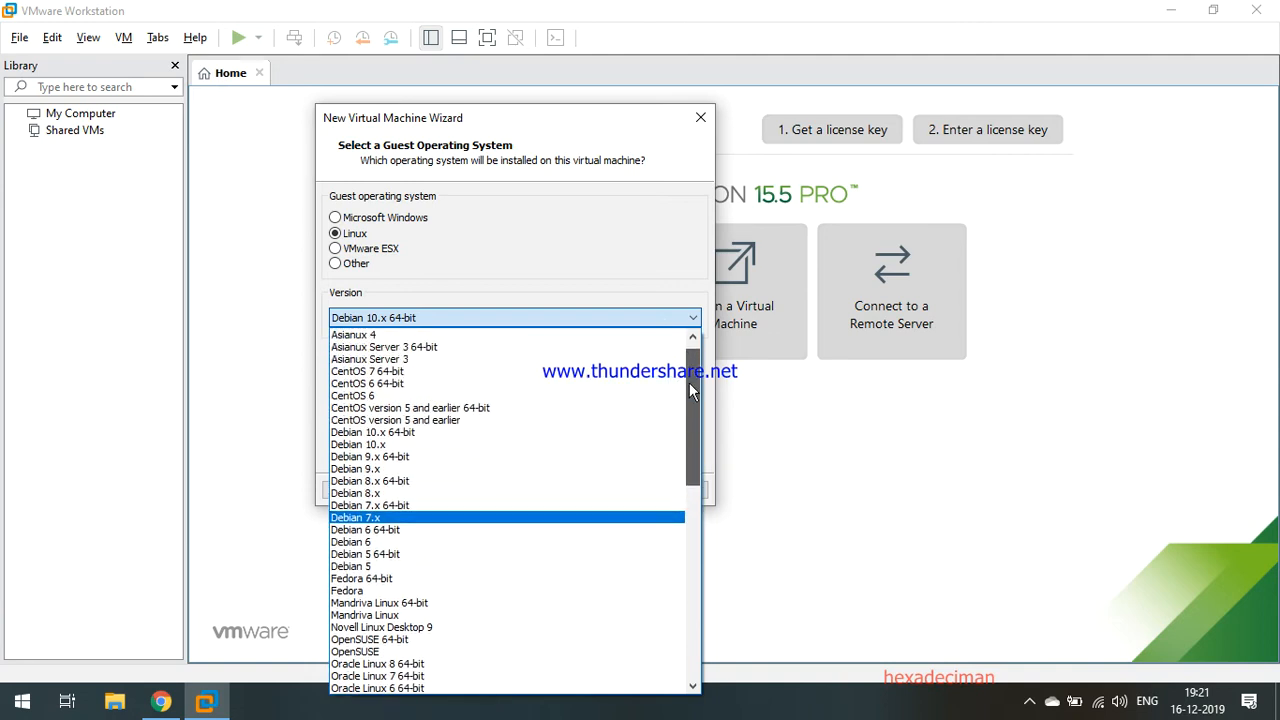
pyautogui.click(384, 436)
pyautogui.click(557, 316)
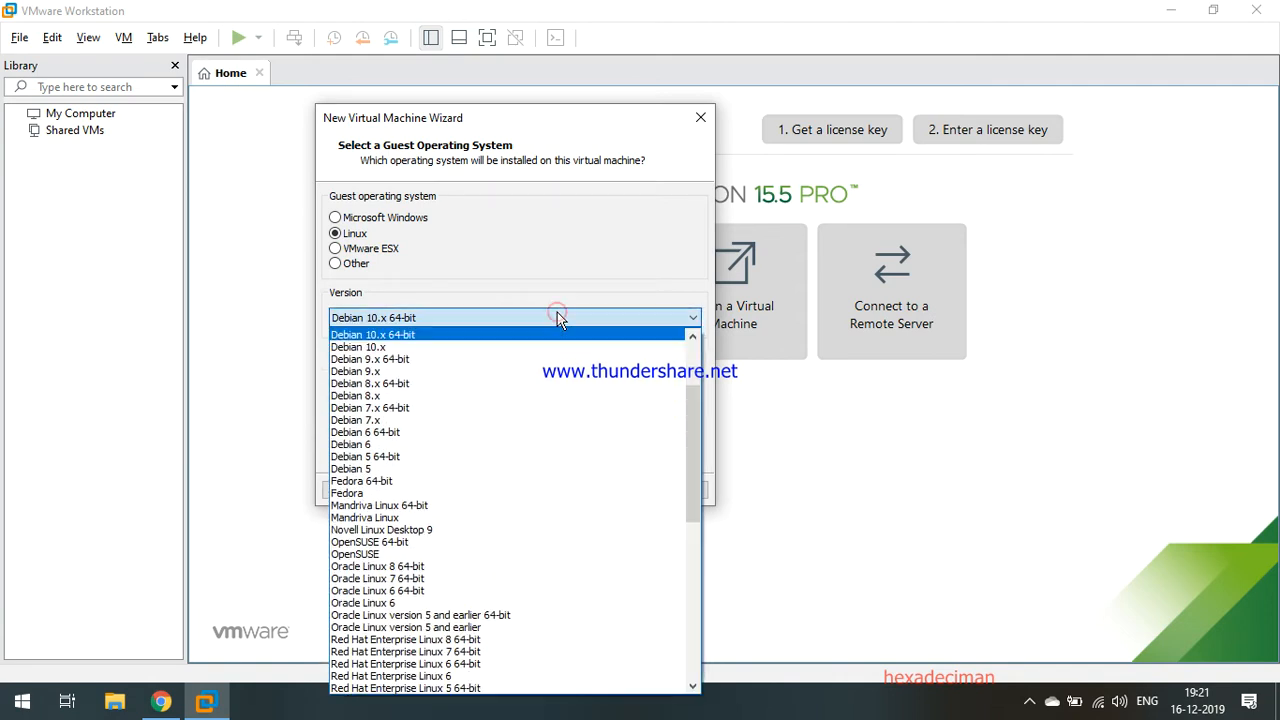
pyautogui.click(395, 338)
# Name the virtual machine 'Kali Linux'.
pyautogui.click(600, 491)
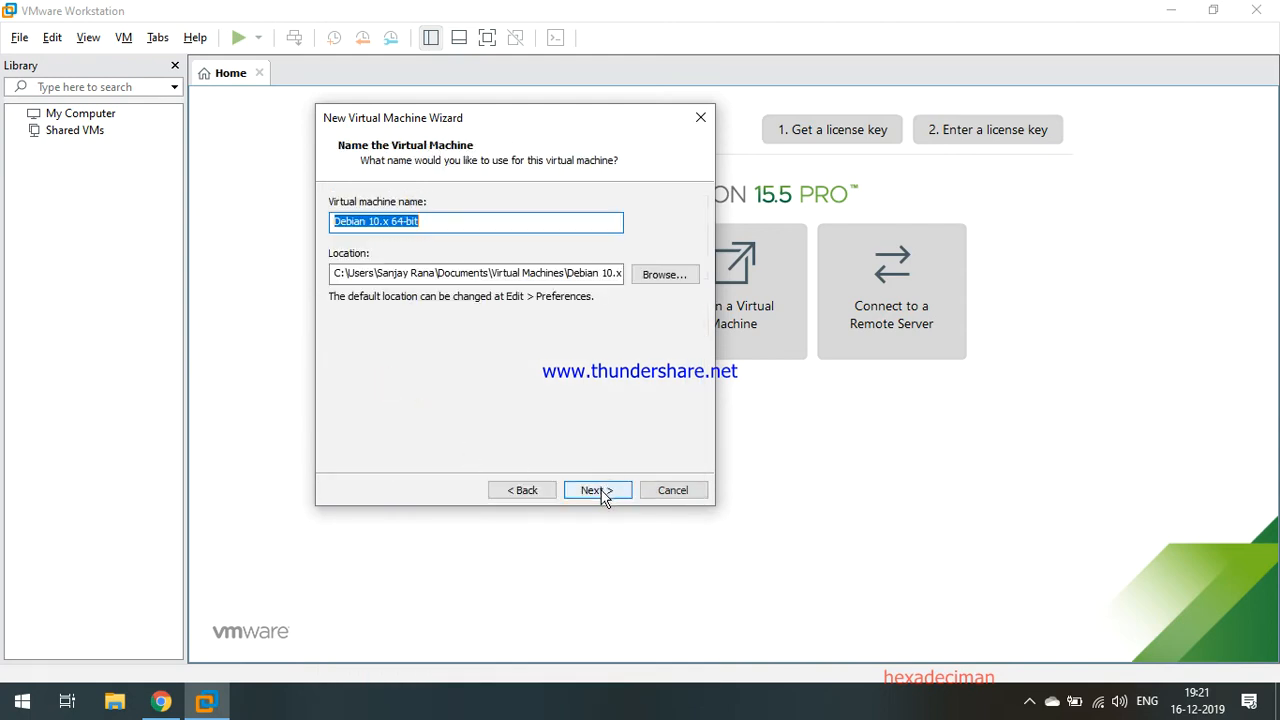
pyautogui.moveTo(443, 221); pyautogui.dragTo(152, 235)
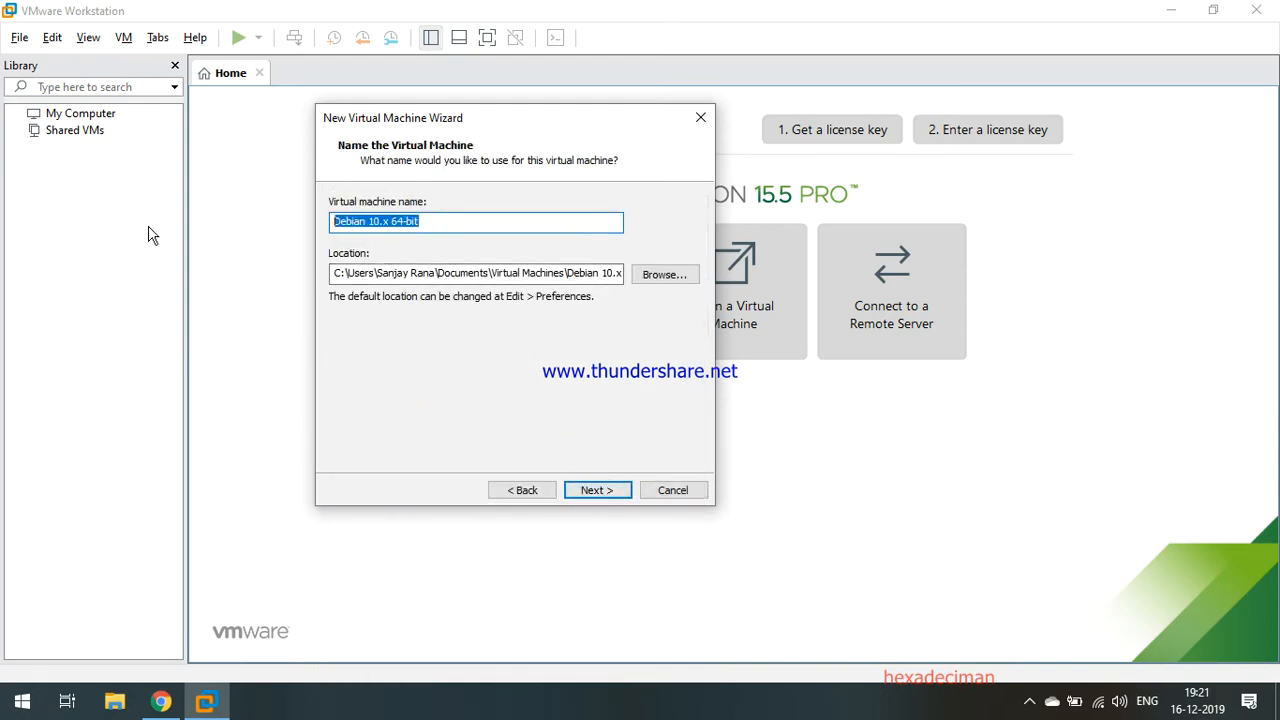
pyautogui.write('Kali Linux')
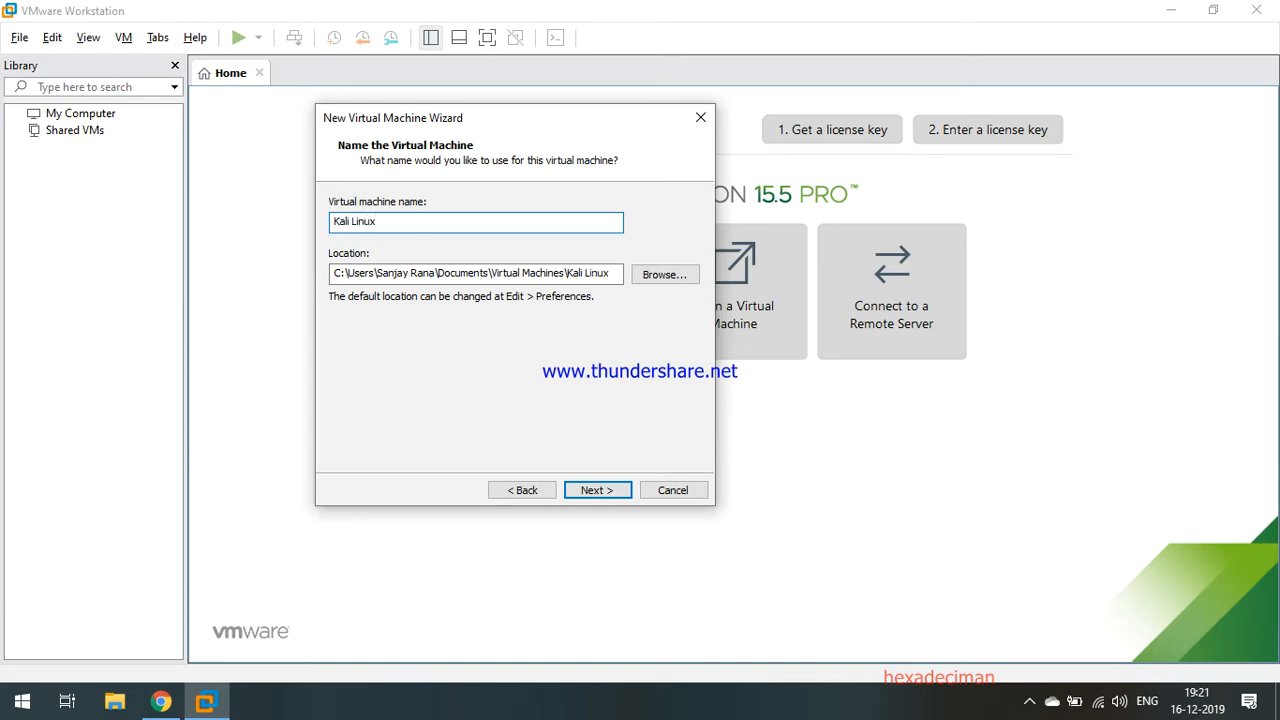
# Set a 25 GB virtual disk stored as a single file.
pyautogui.click(593, 490)
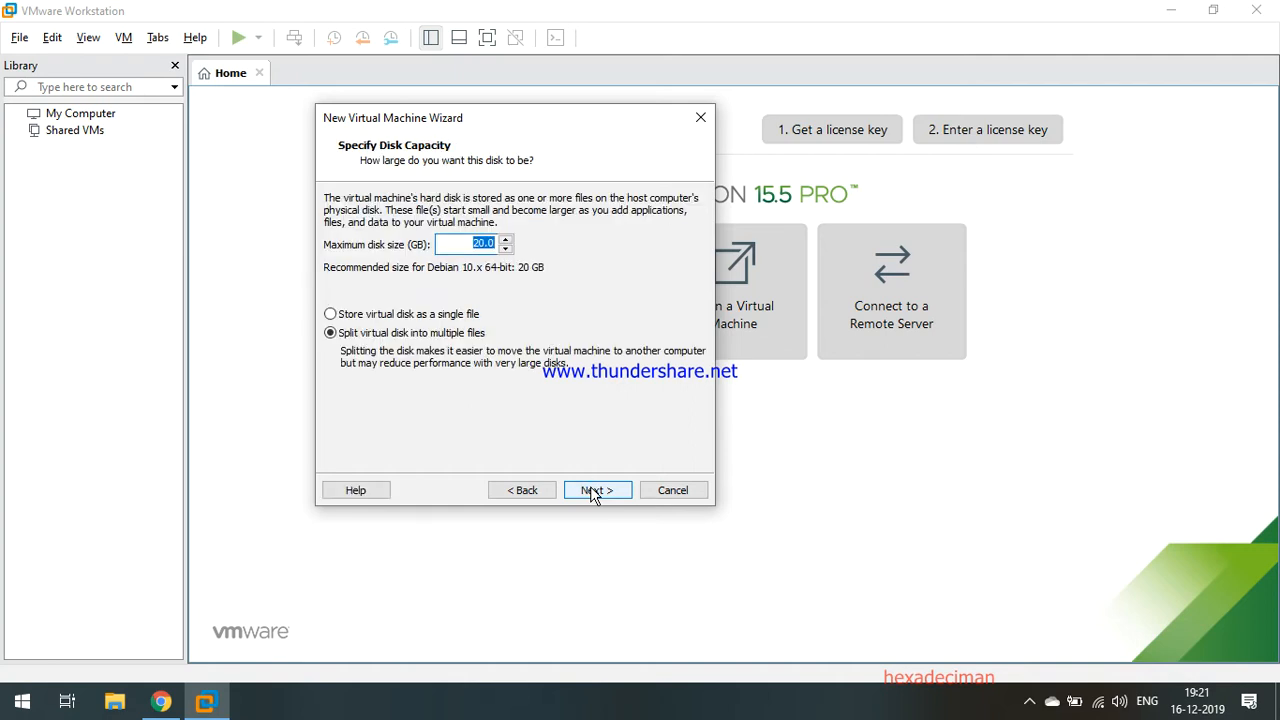
pyautogui.write('25')
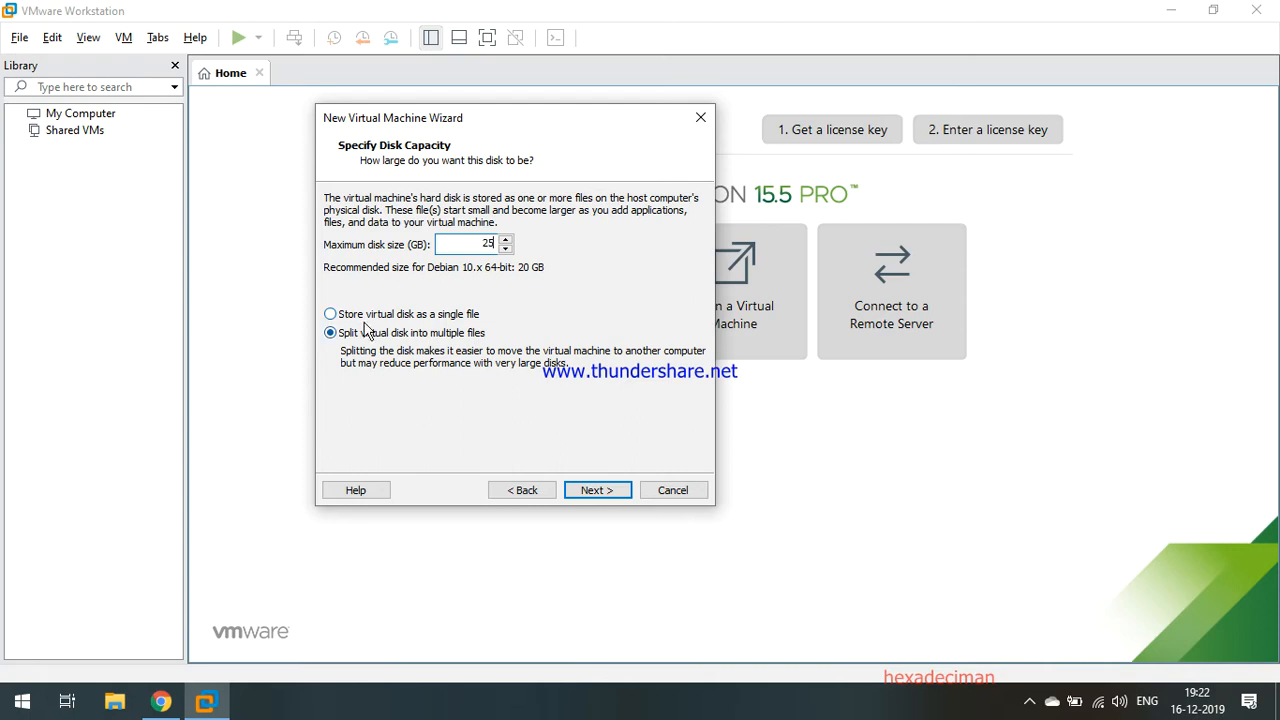
pyautogui.click(330, 314)
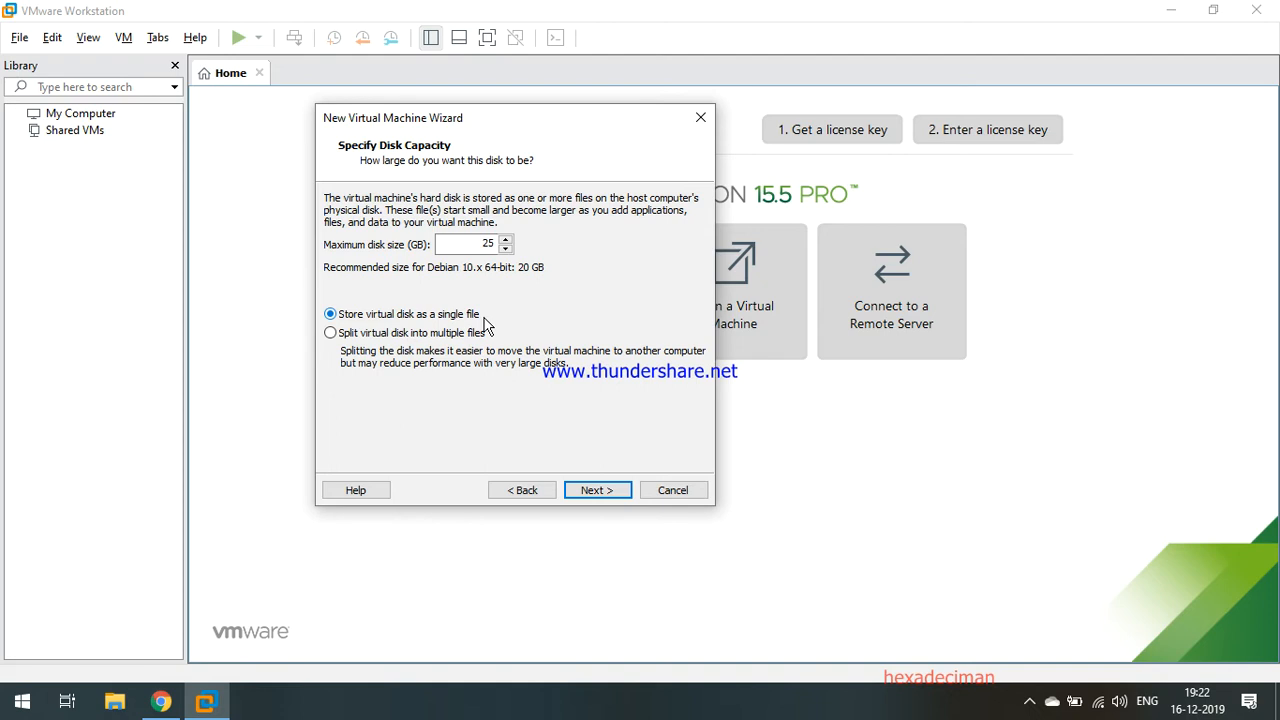
pyautogui.click(608, 486)
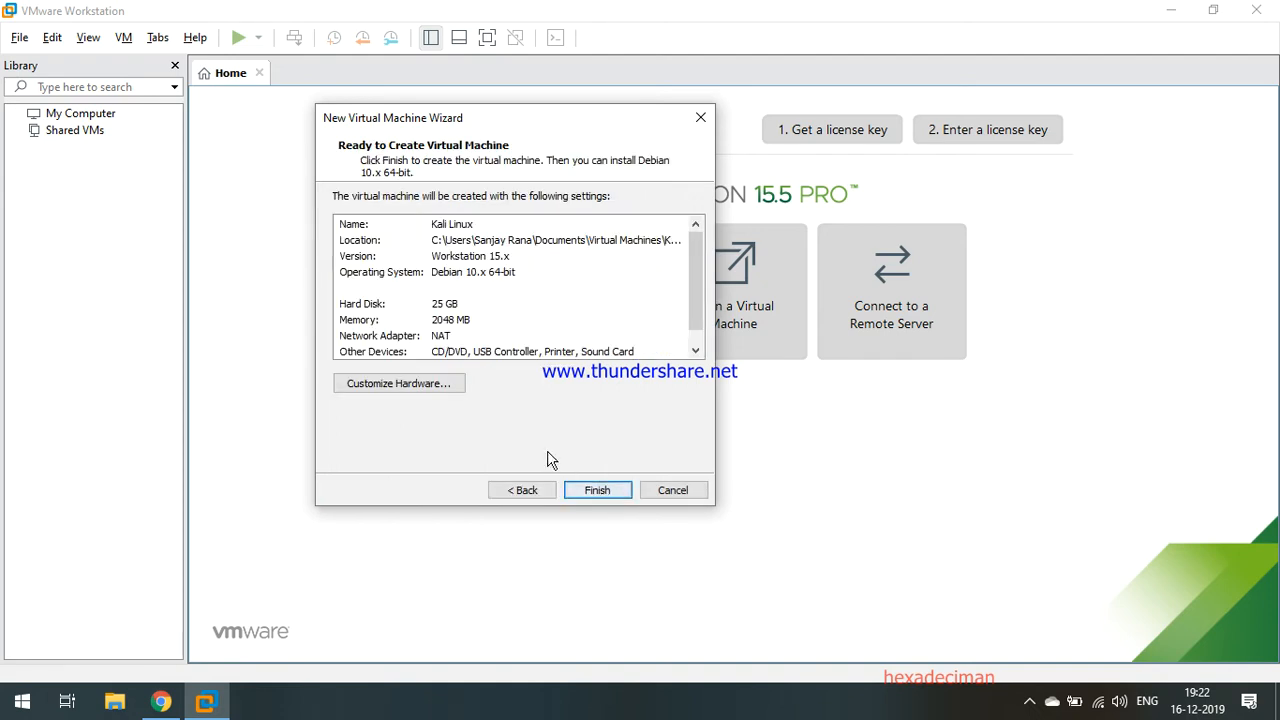
# Finish creating the Kali Linux VM from the summary and power it on.
pyautogui.click(594, 492)
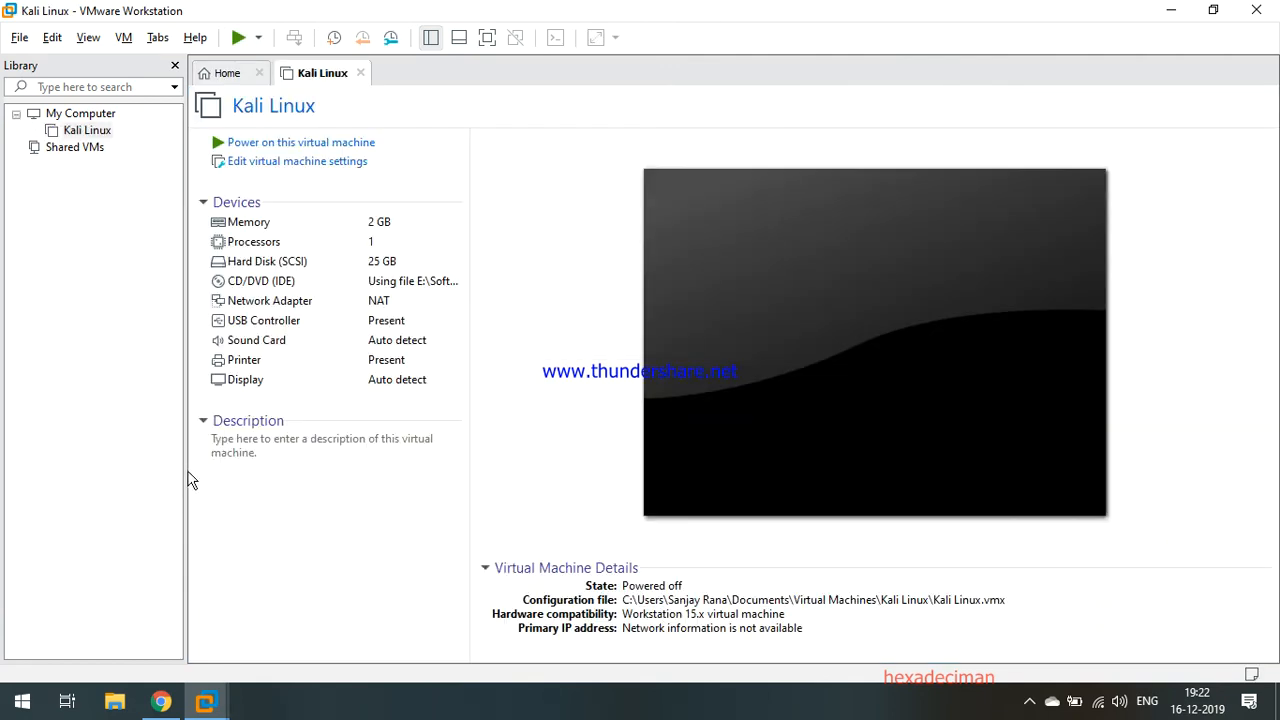
pyautogui.click(280, 145)
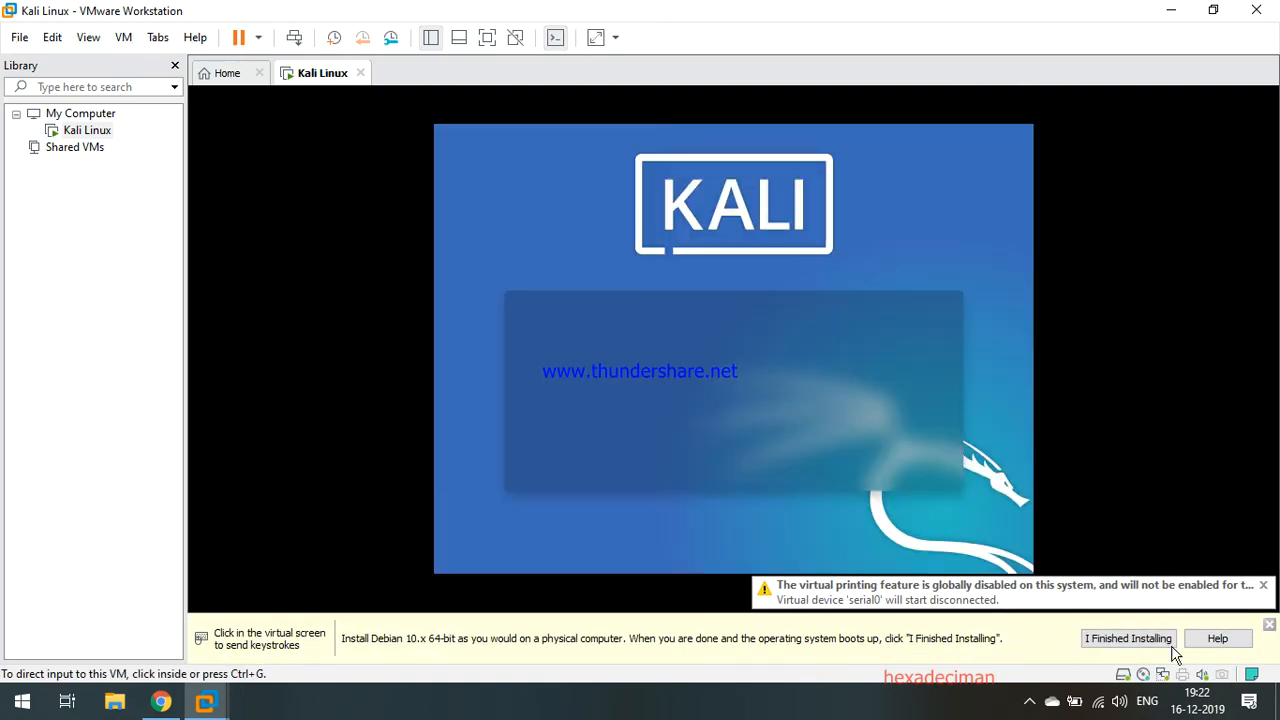
# Dismiss the installation reminder and choose Graphical install from the Kali boot menu.
pyautogui.click(1165, 644)
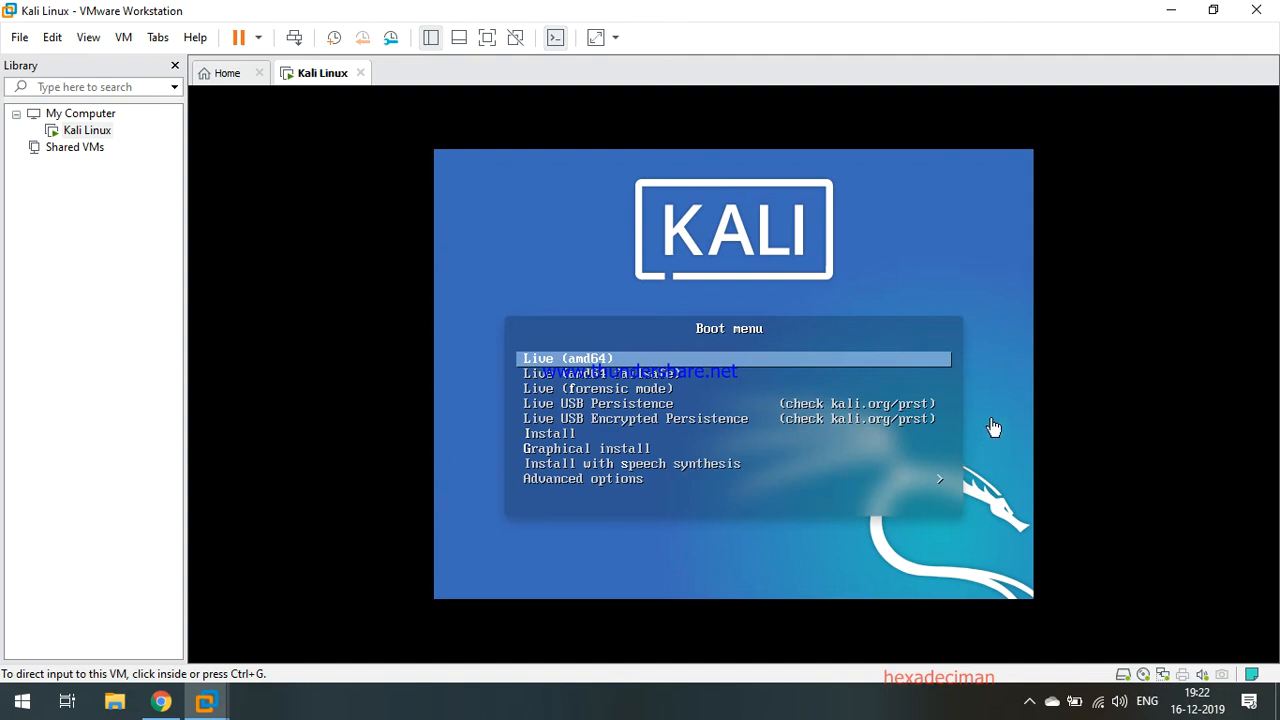
pyautogui.click(920, 364)
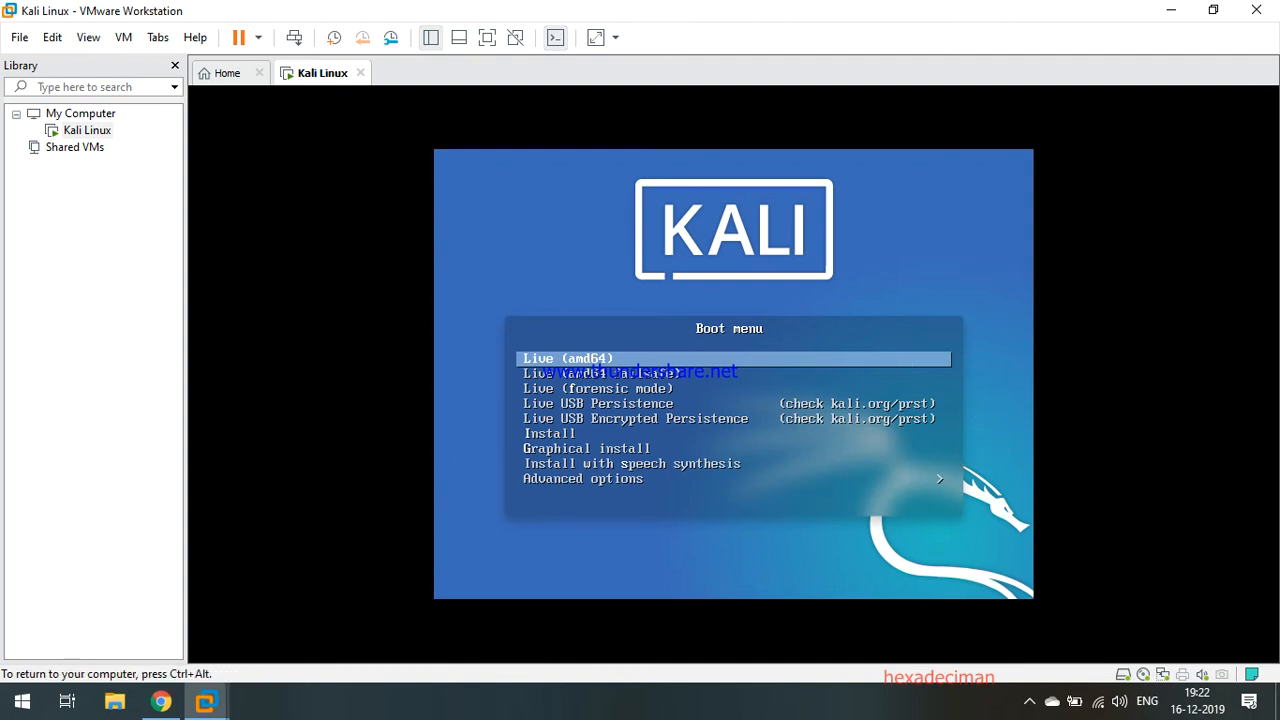
pyautogui.press('Down')
pyautogui.press('Down')
pyautogui.press('Down')
pyautogui.press('Down')
pyautogui.press('Down')
pyautogui.press('Down')
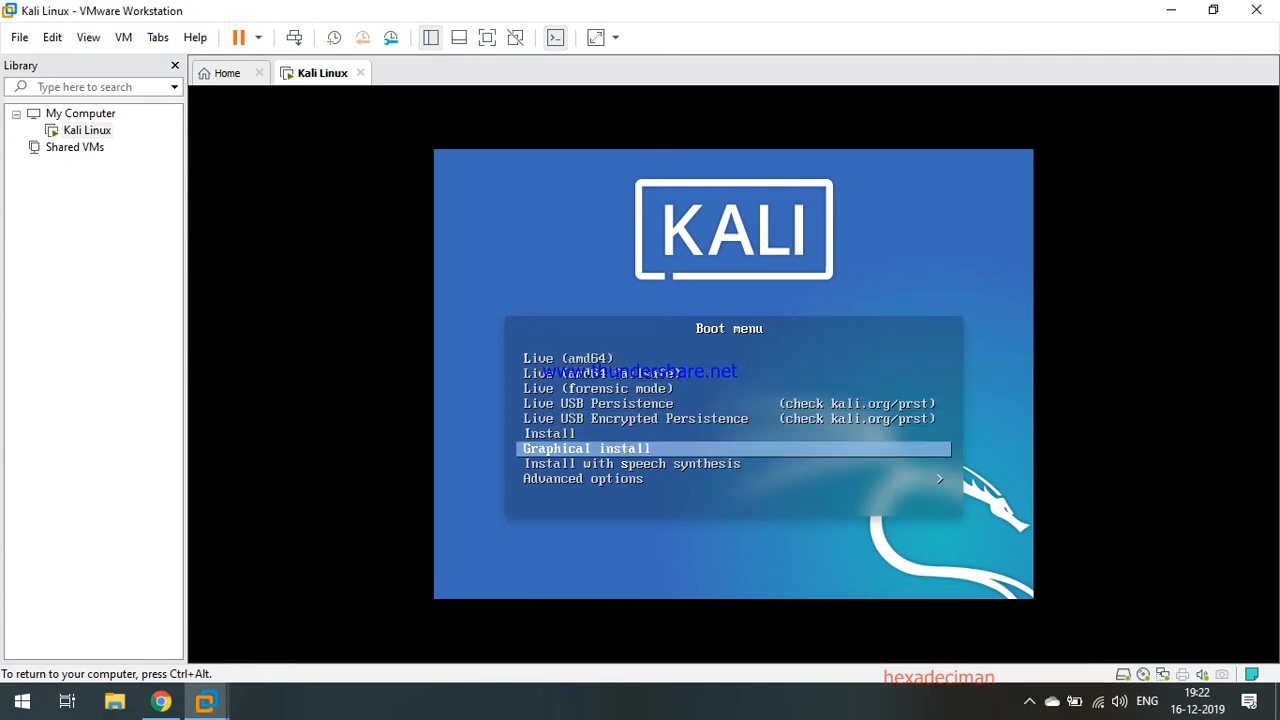
pyautogui.press('Return')
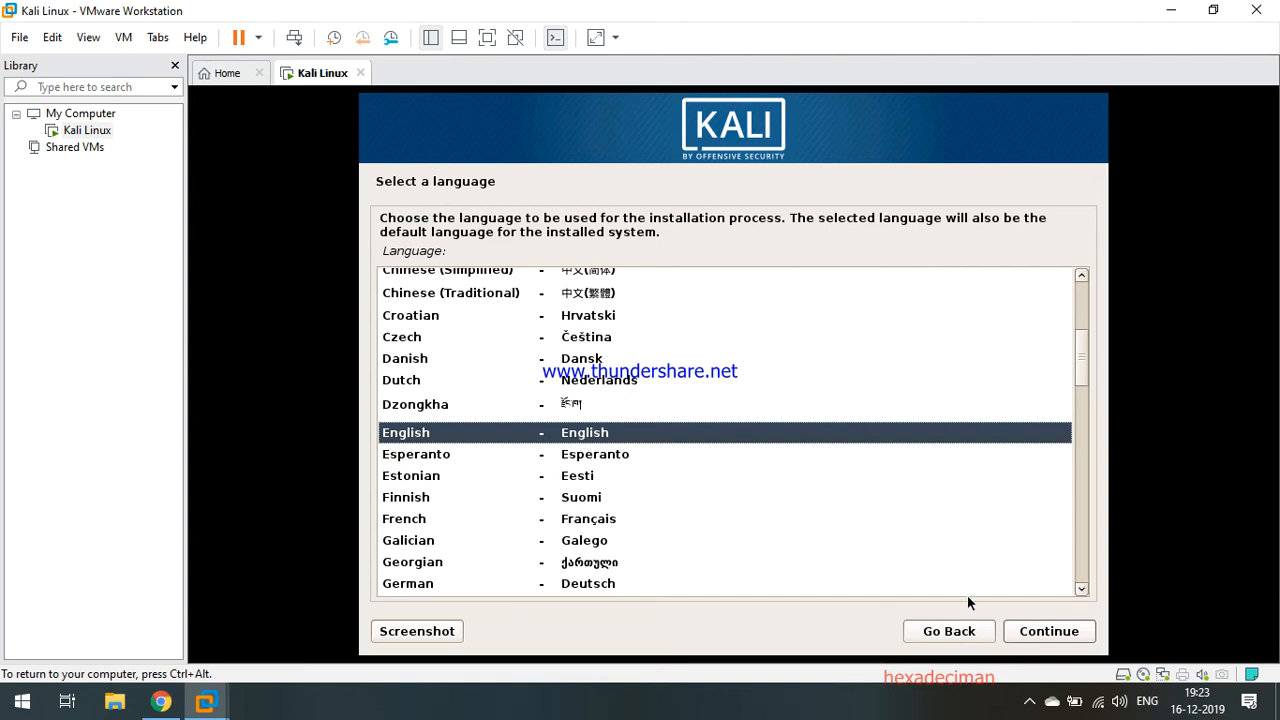
# Accept English language, United States location and the American English keymap.
pyautogui.click(1058, 633)
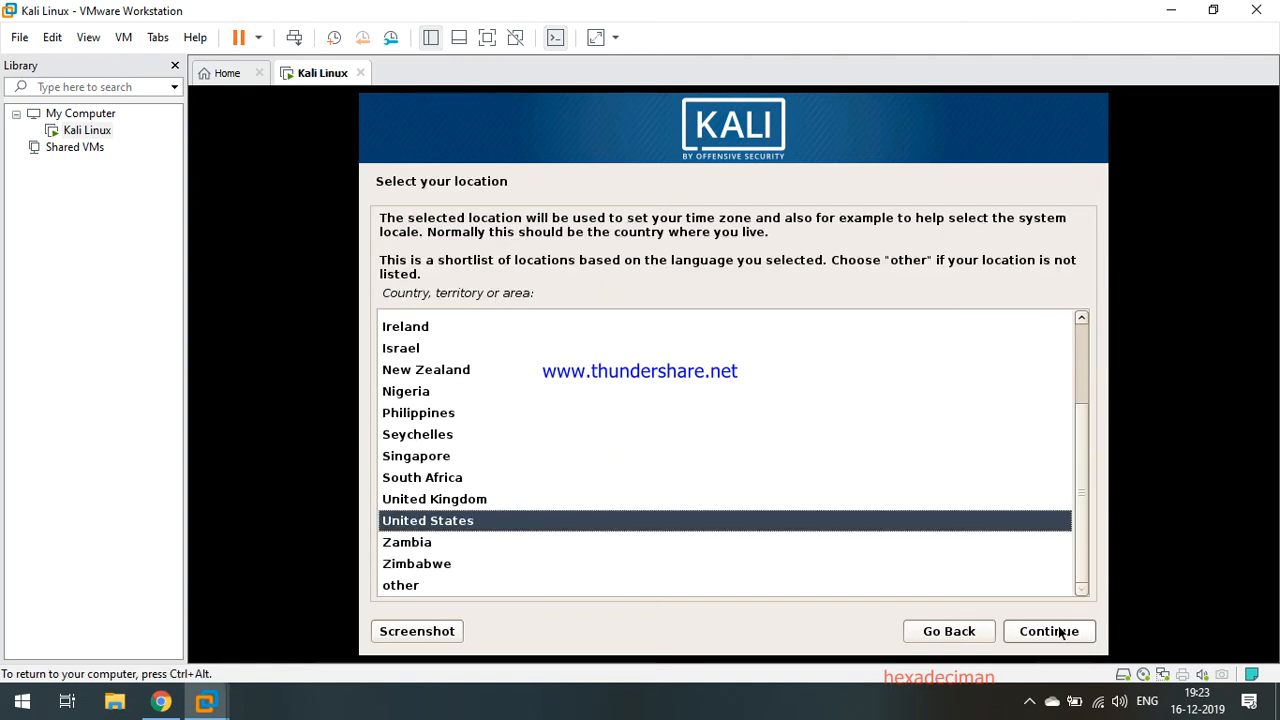
pyautogui.click(1058, 632)
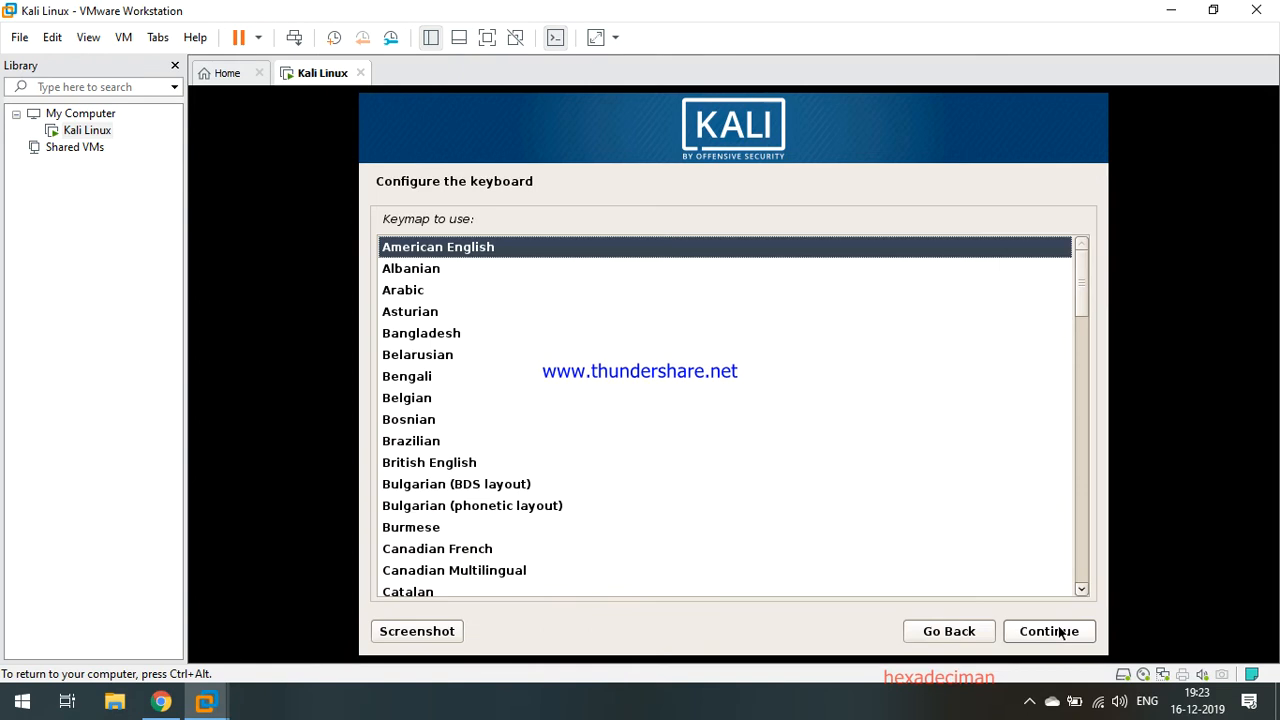
pyautogui.click(1058, 632)
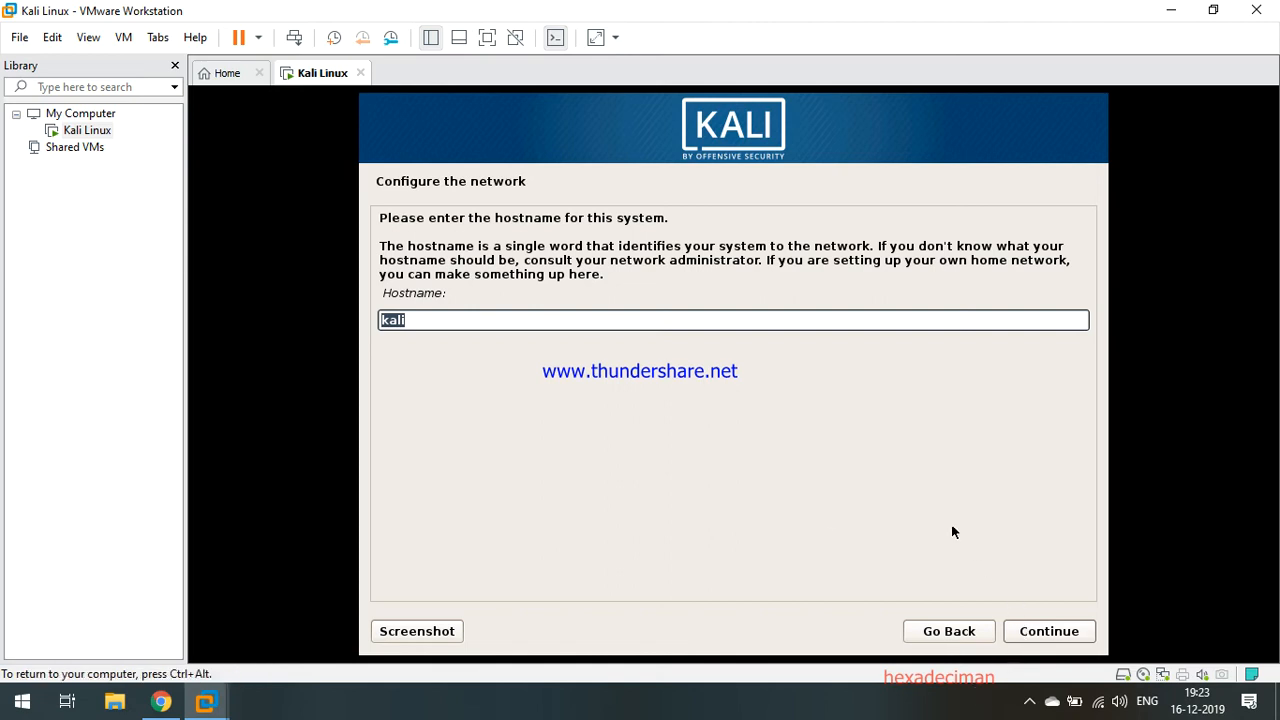
# Keep the hostname kali and set the domain name to 'kali'.
pyautogui.click(1040, 640)
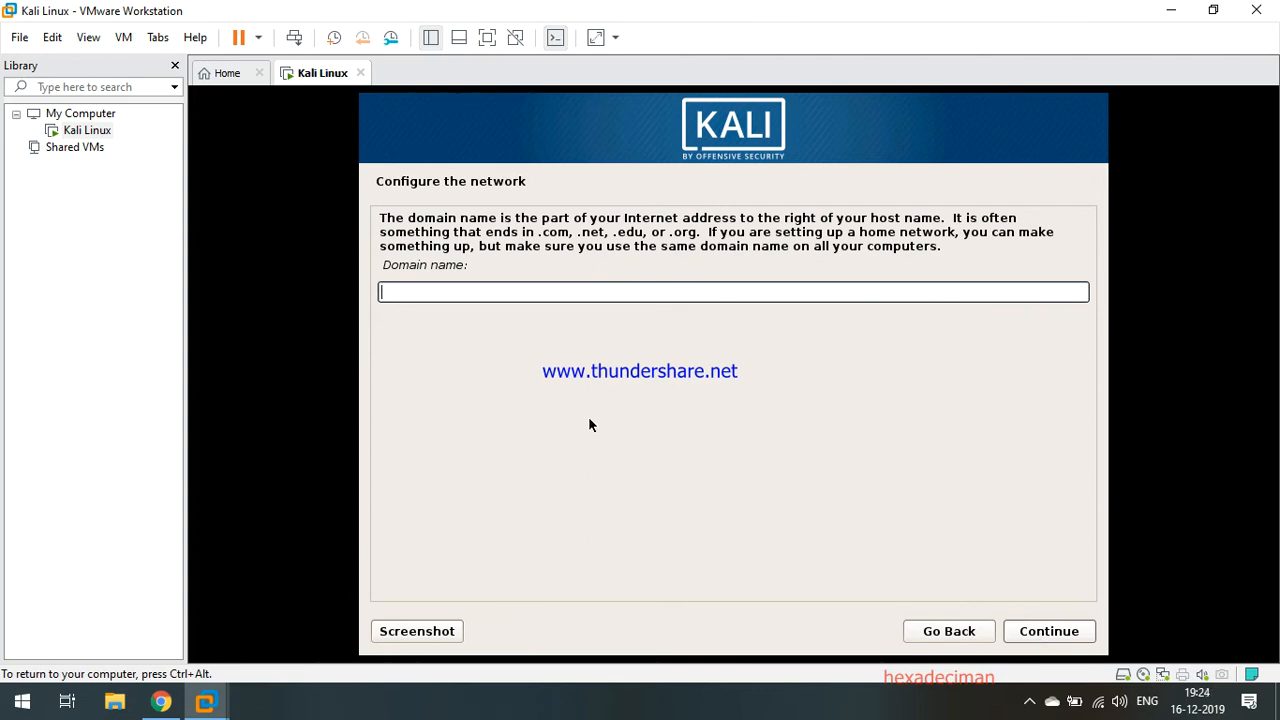
pyautogui.write('kali')
pyautogui.click(1055, 632)
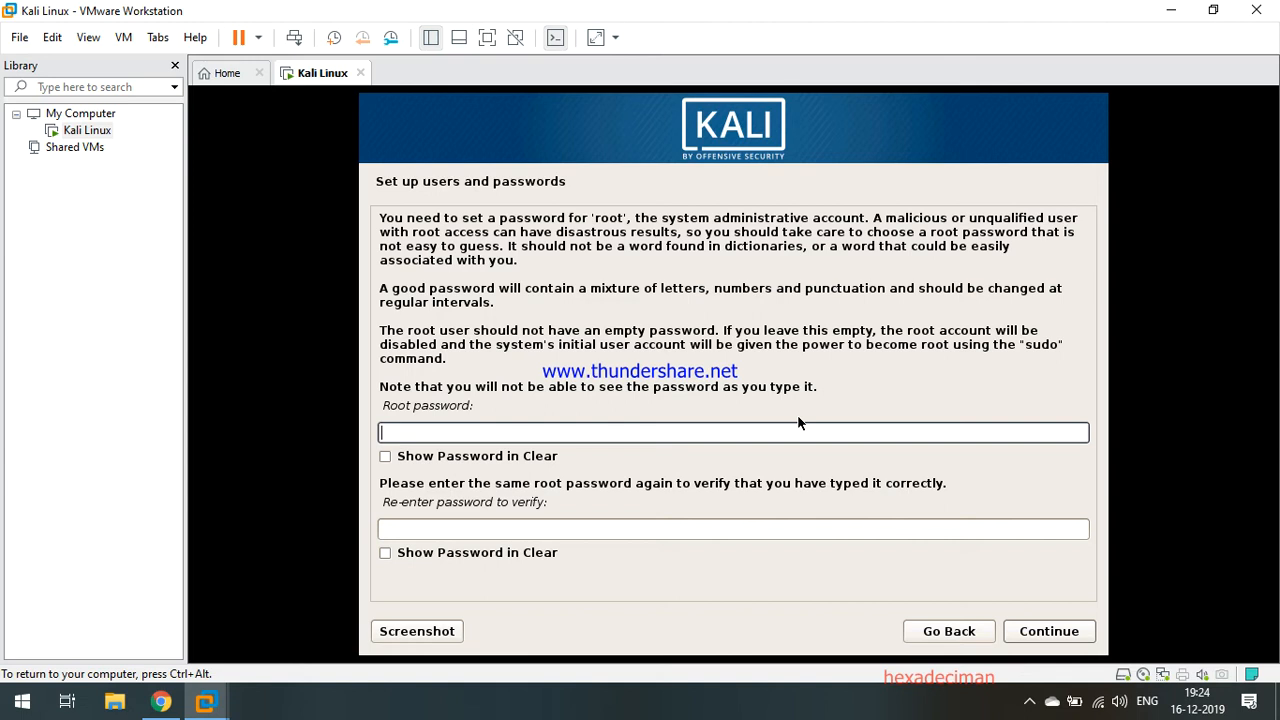
# Enter the root password, confirm it, and continue.
pyautogui.press('Tab')
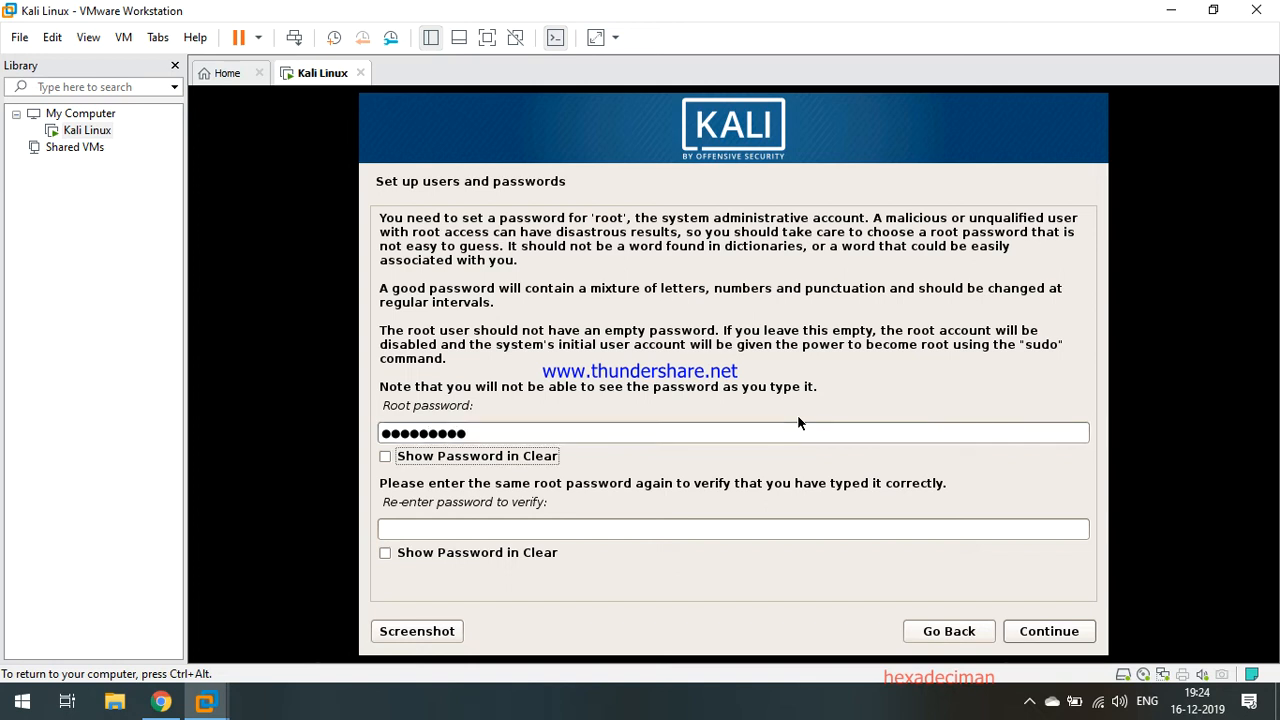
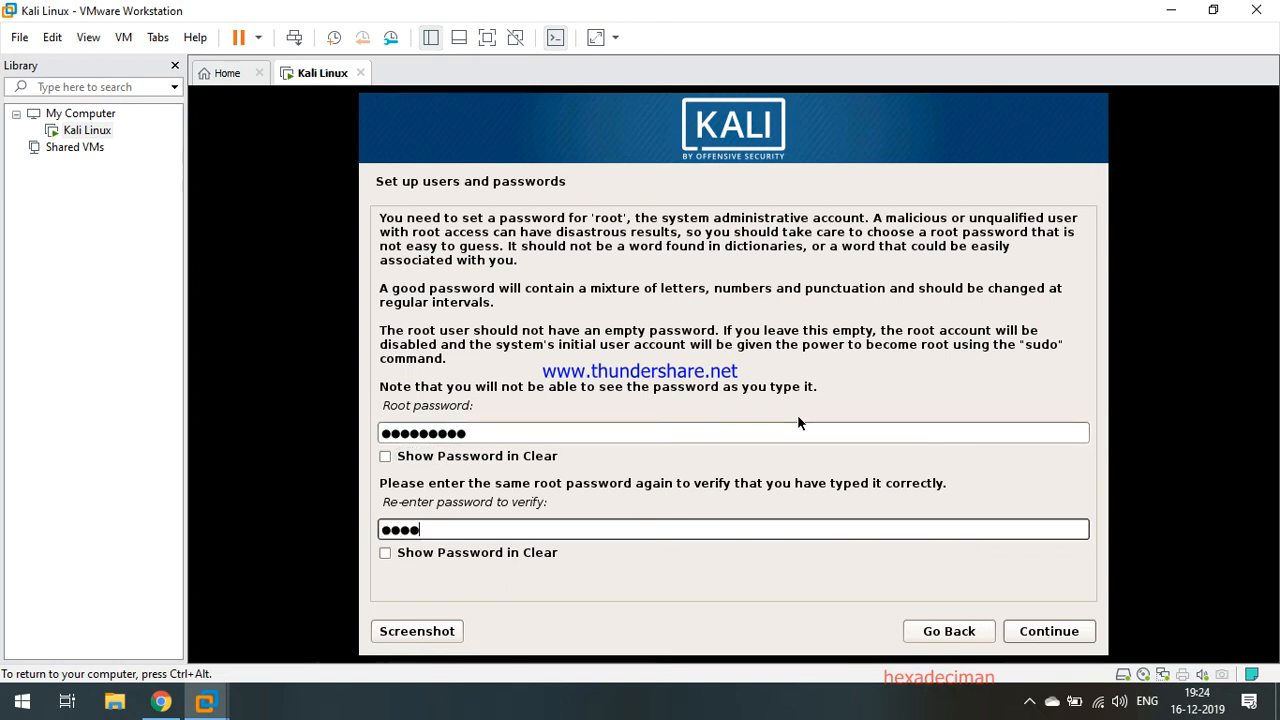
pyautogui.click(1017, 636)
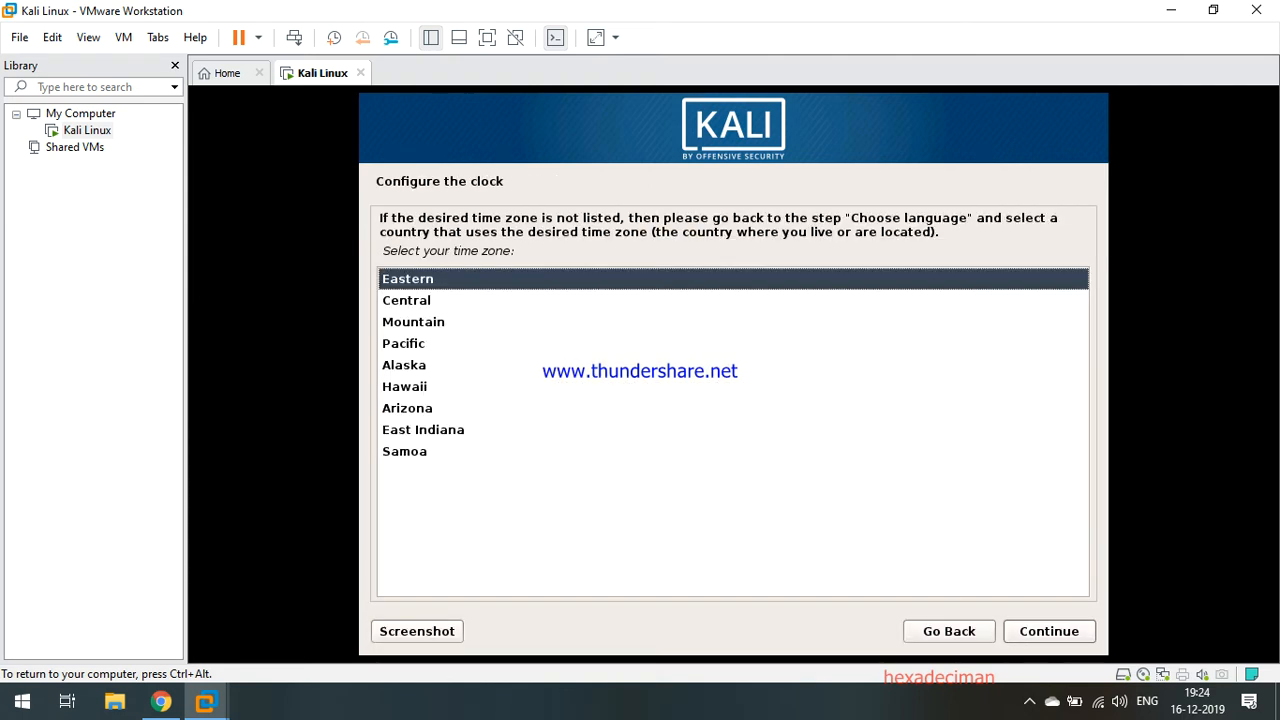
# Accept Eastern as the time zone and choose guided partitioning of the 26.8 GB disk.
pyautogui.click(1027, 636)
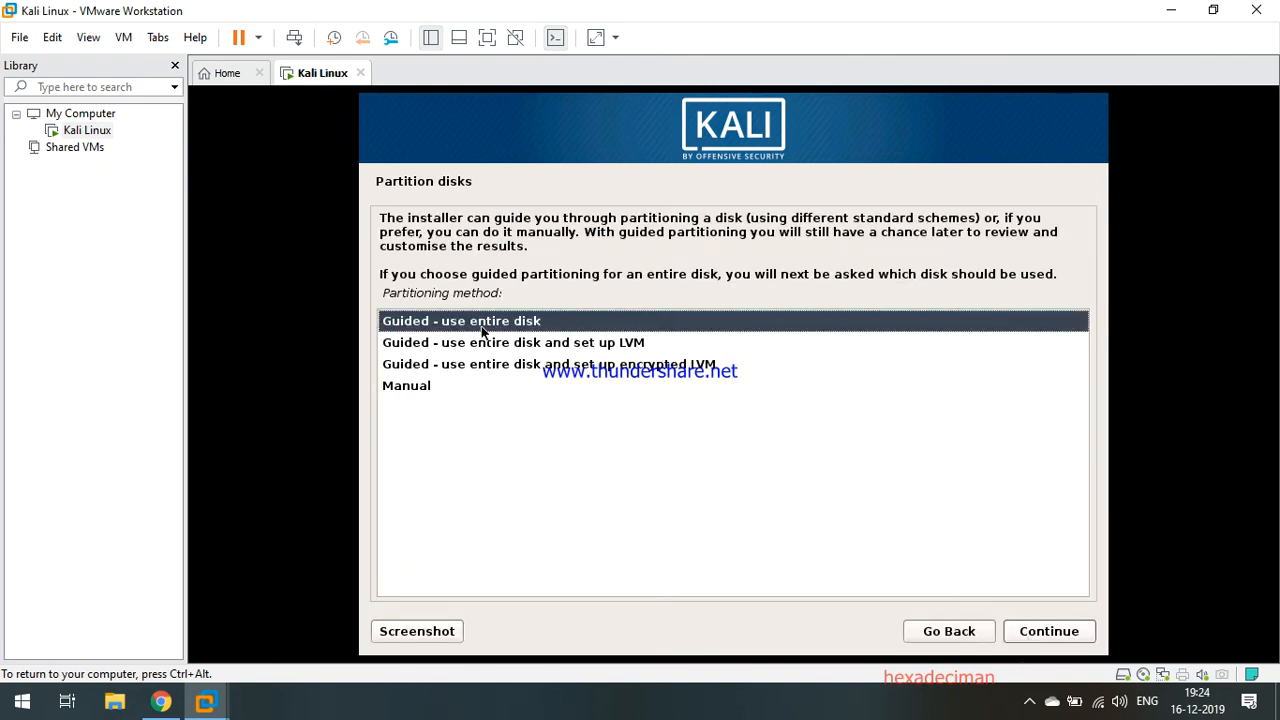
pyautogui.click(1046, 633)
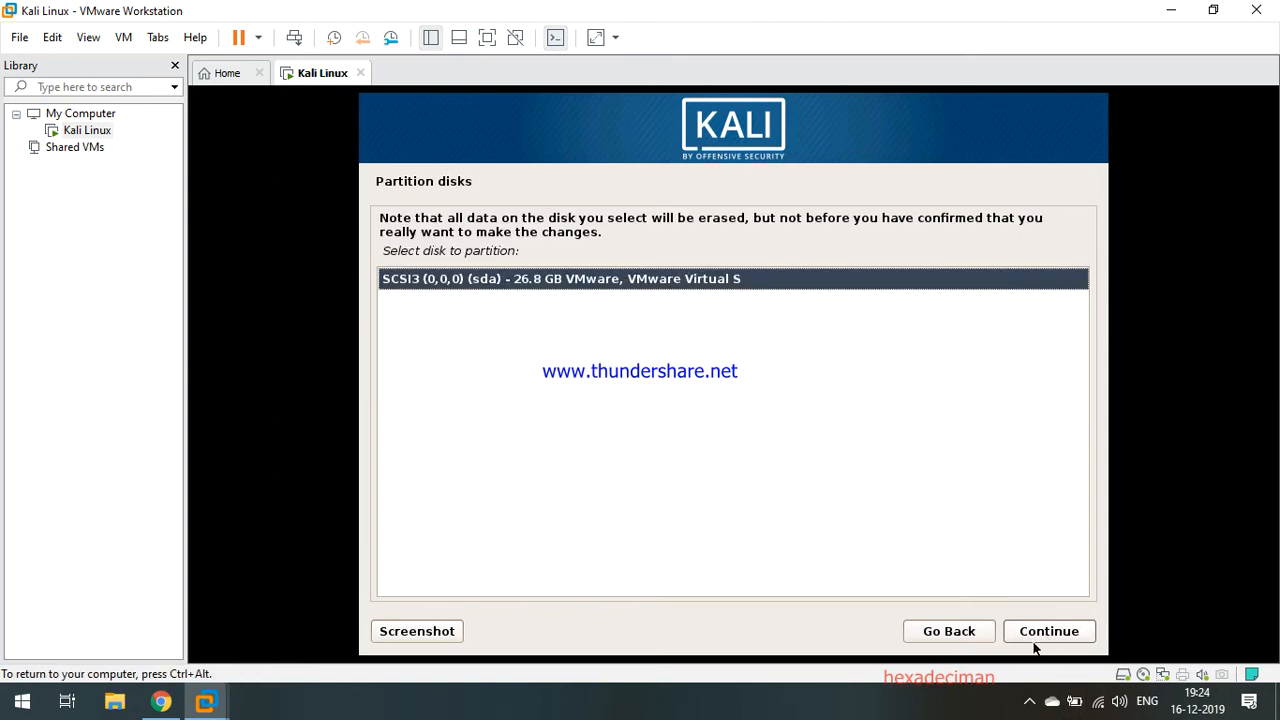
pyautogui.click(1040, 638)
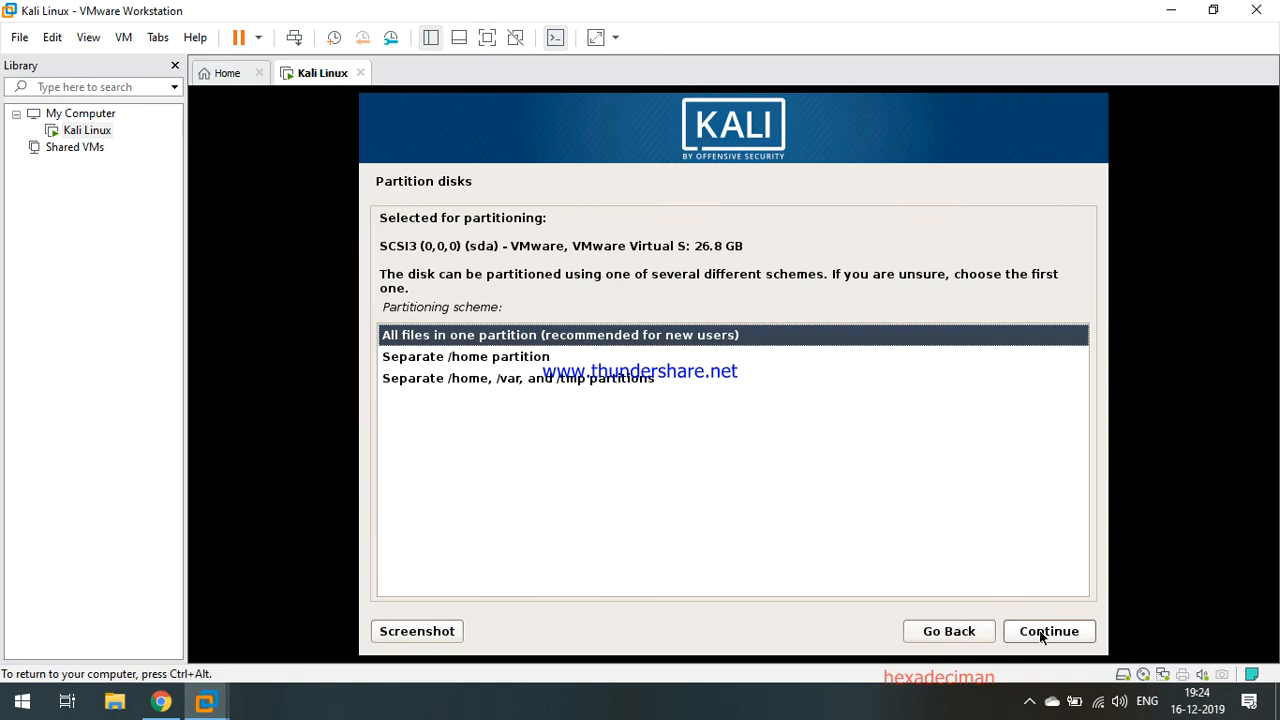
# Keep all files in one partition, dismiss the VMware Tools reminder, and finish partitioning.
pyautogui.click(1041, 636)
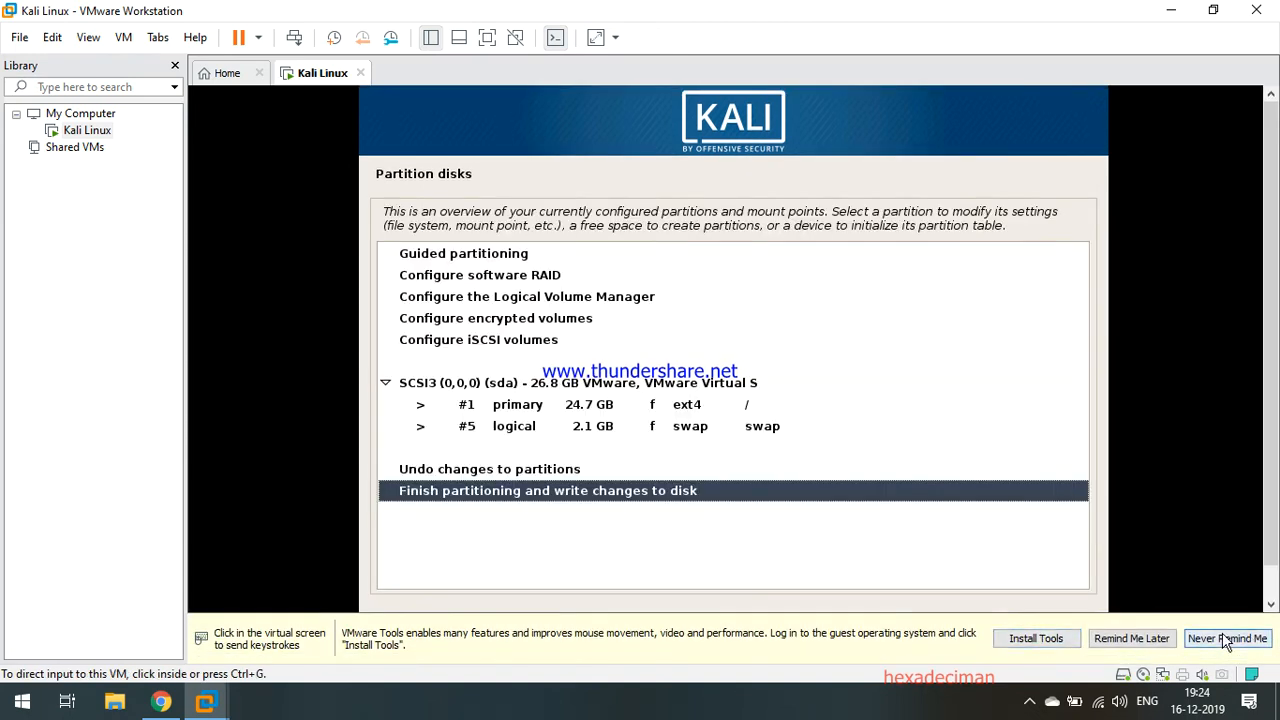
pyautogui.click(1156, 648)
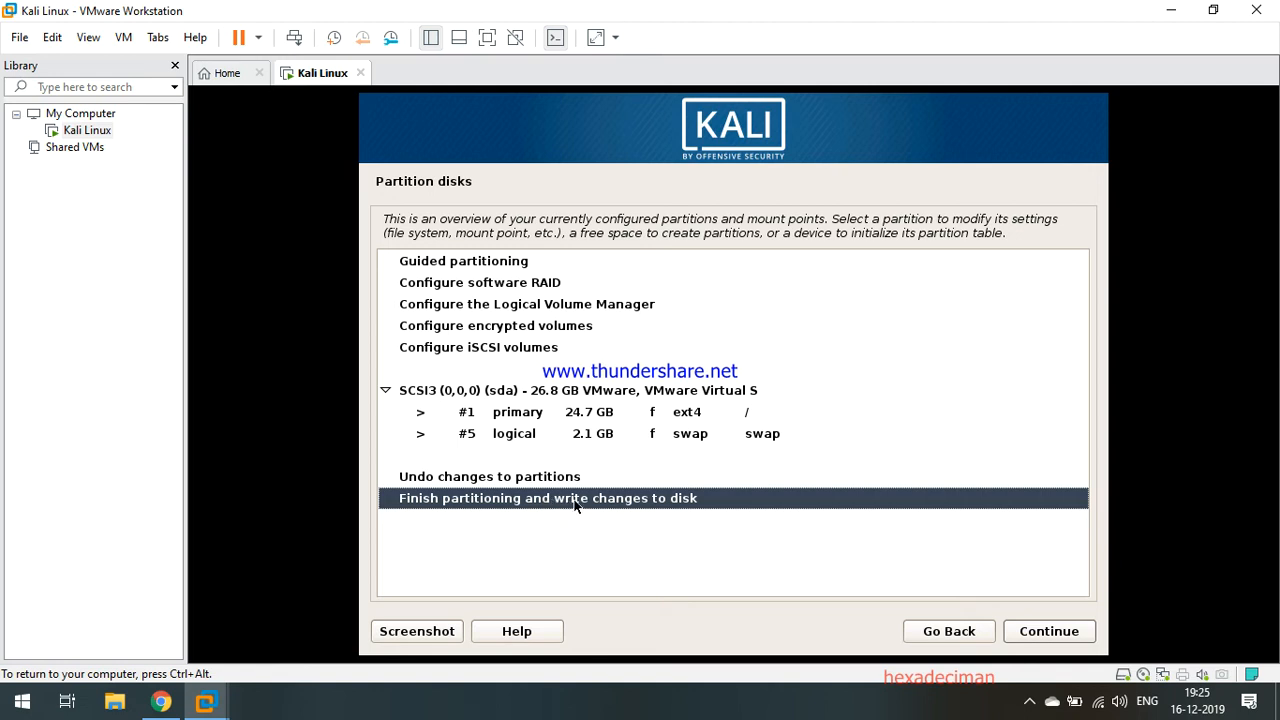
pyautogui.click(1026, 636)
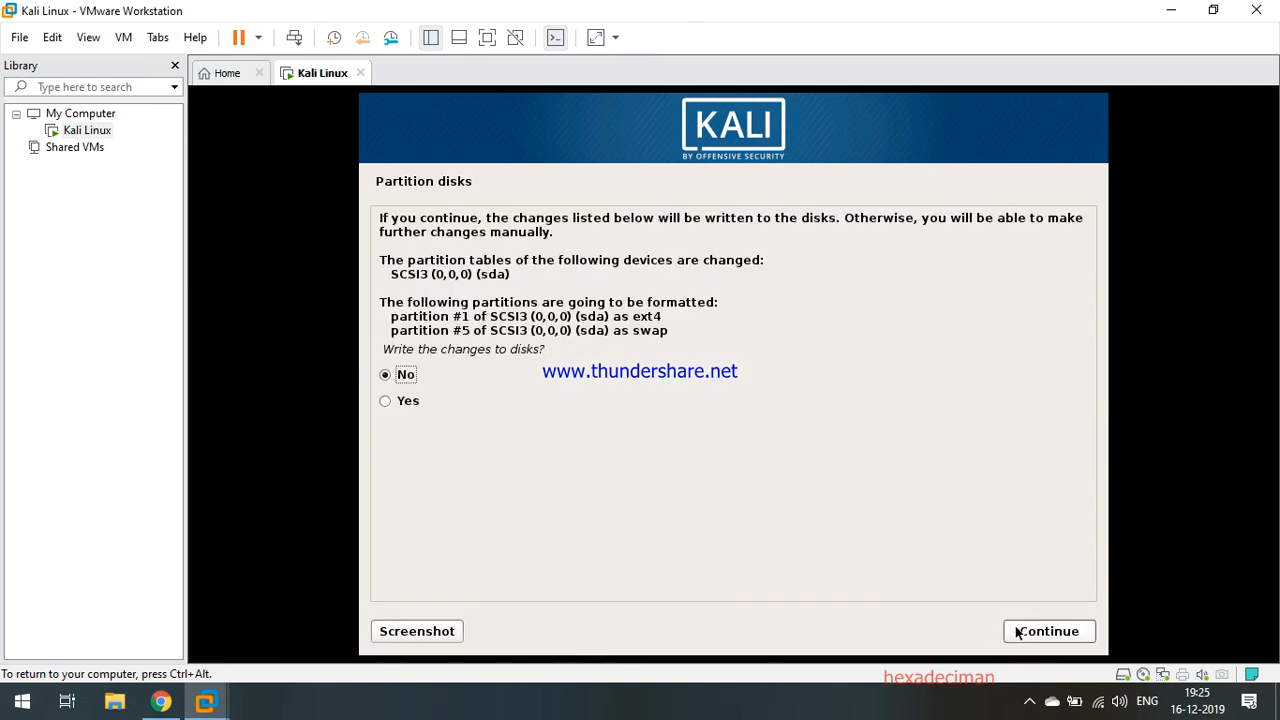
# Approve writing the 24.7 GB ext4 root and 2.1 GB swap partitions to disk.
pyautogui.click(384, 400)
pyautogui.click(1079, 636)
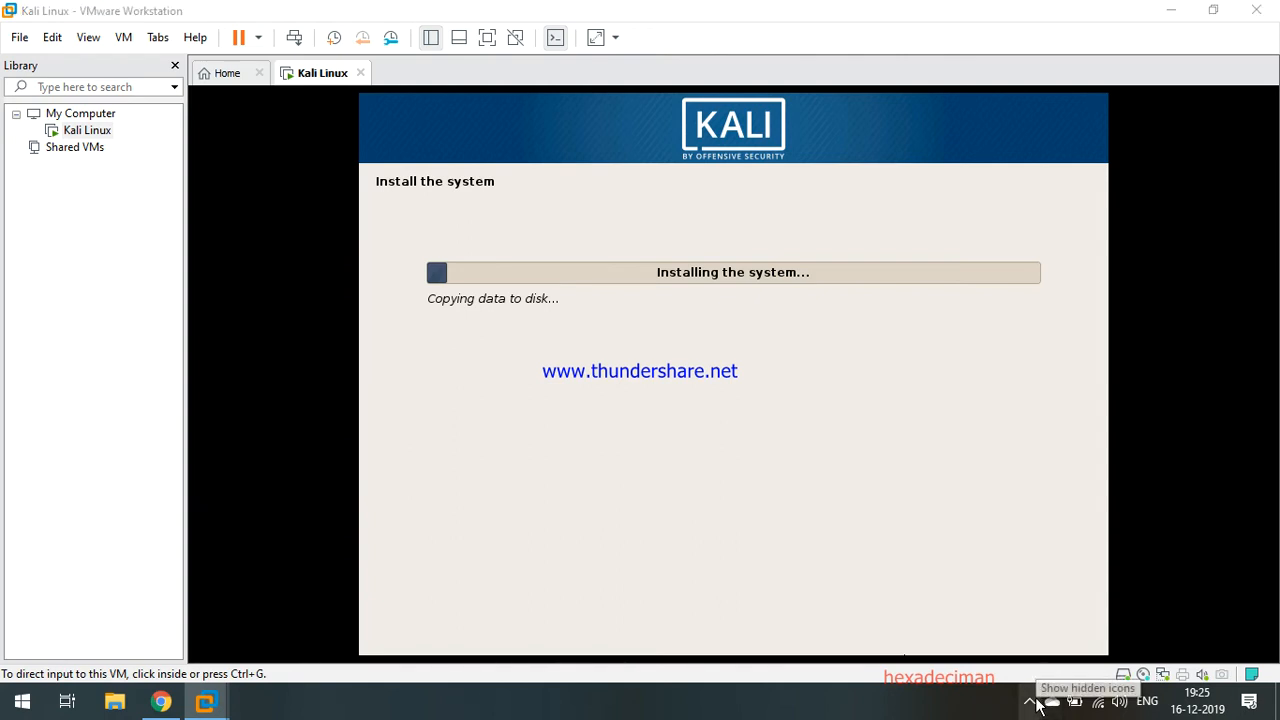
pyautogui.click(1029, 701)
# Bring up the screen recorder from the tray, then hide its window.
pyautogui.click(1031, 628)
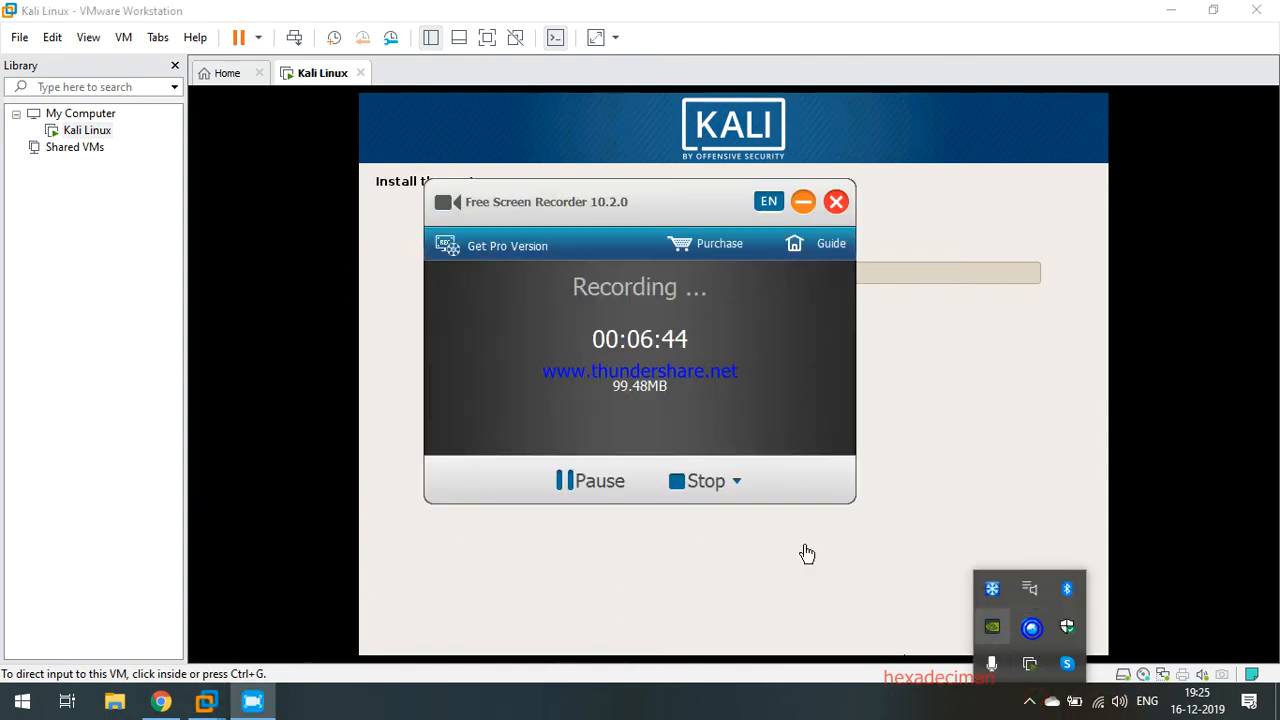
pyautogui.click(592, 480)
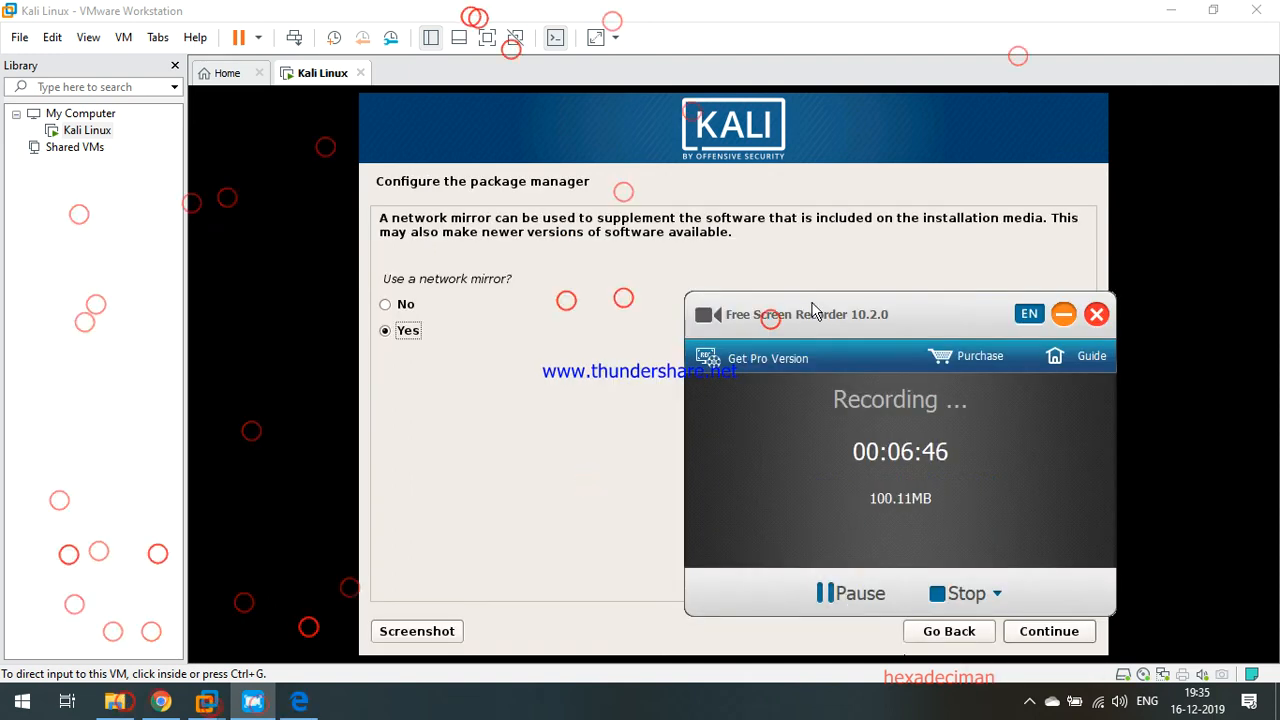
pyautogui.click(1065, 316)
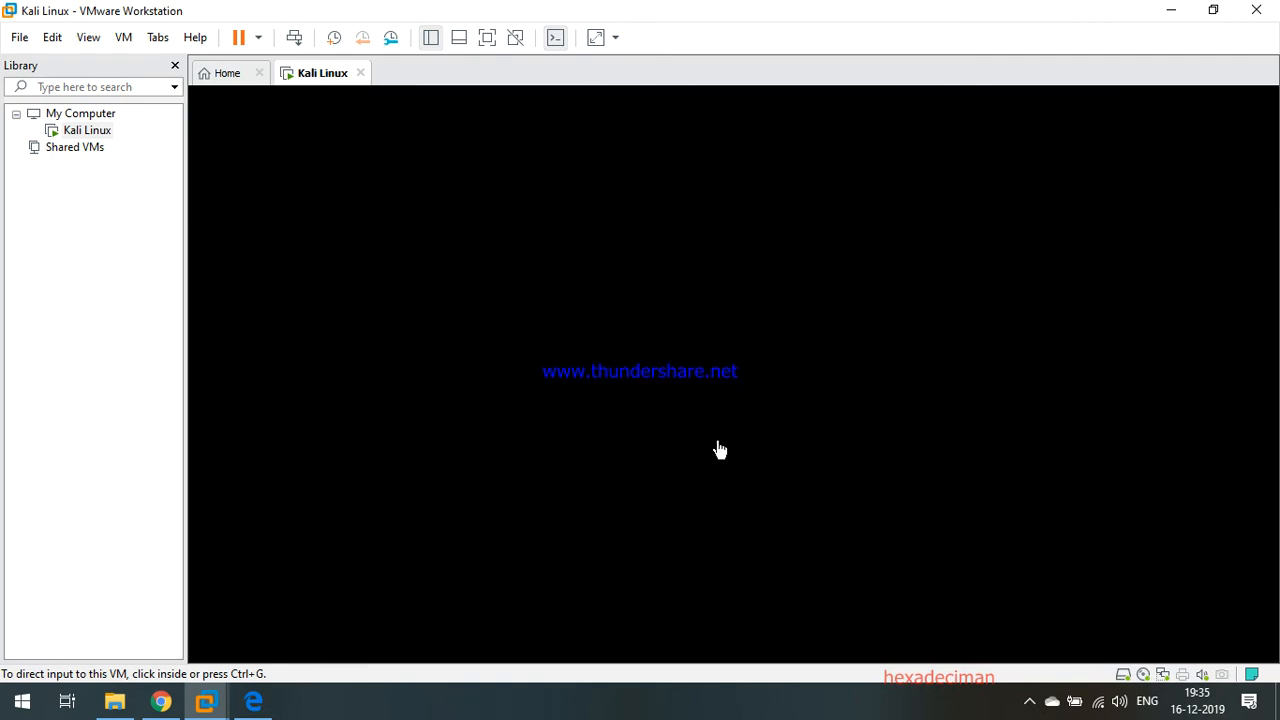
# Choose No for using a network mirror and continue the Kali install.
pyautogui.click(895, 430)
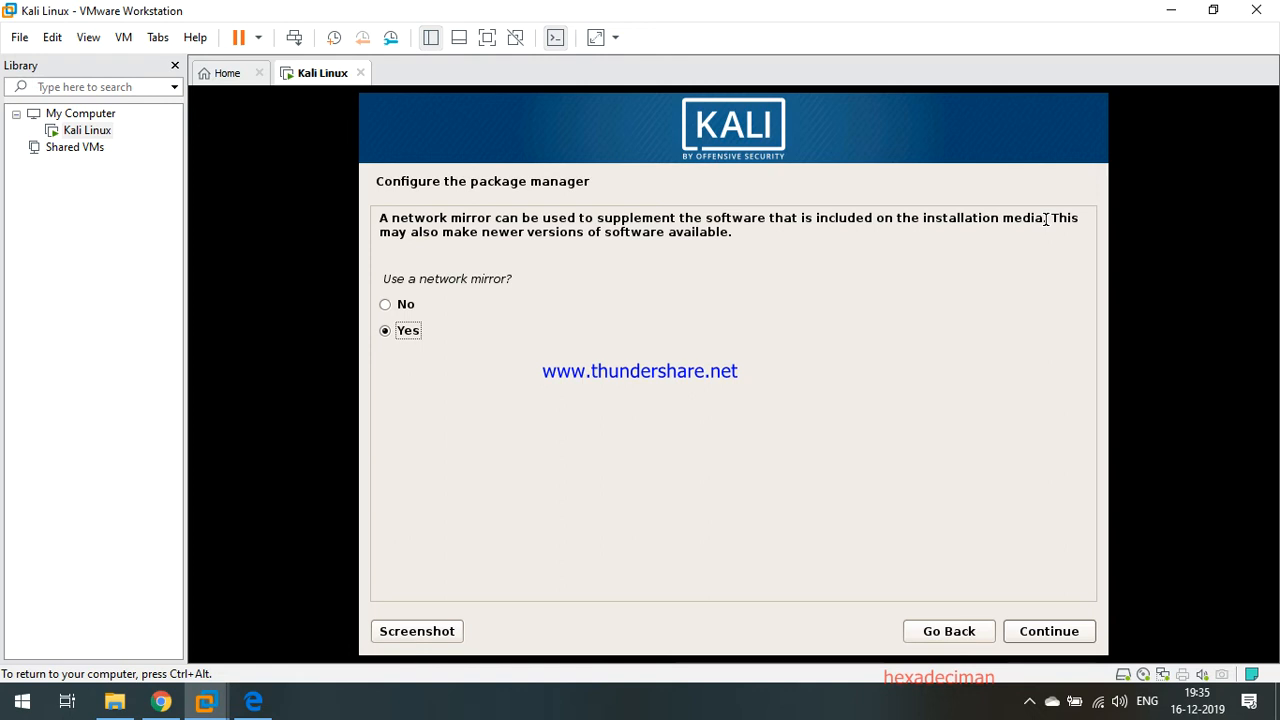
pyautogui.click(390, 308)
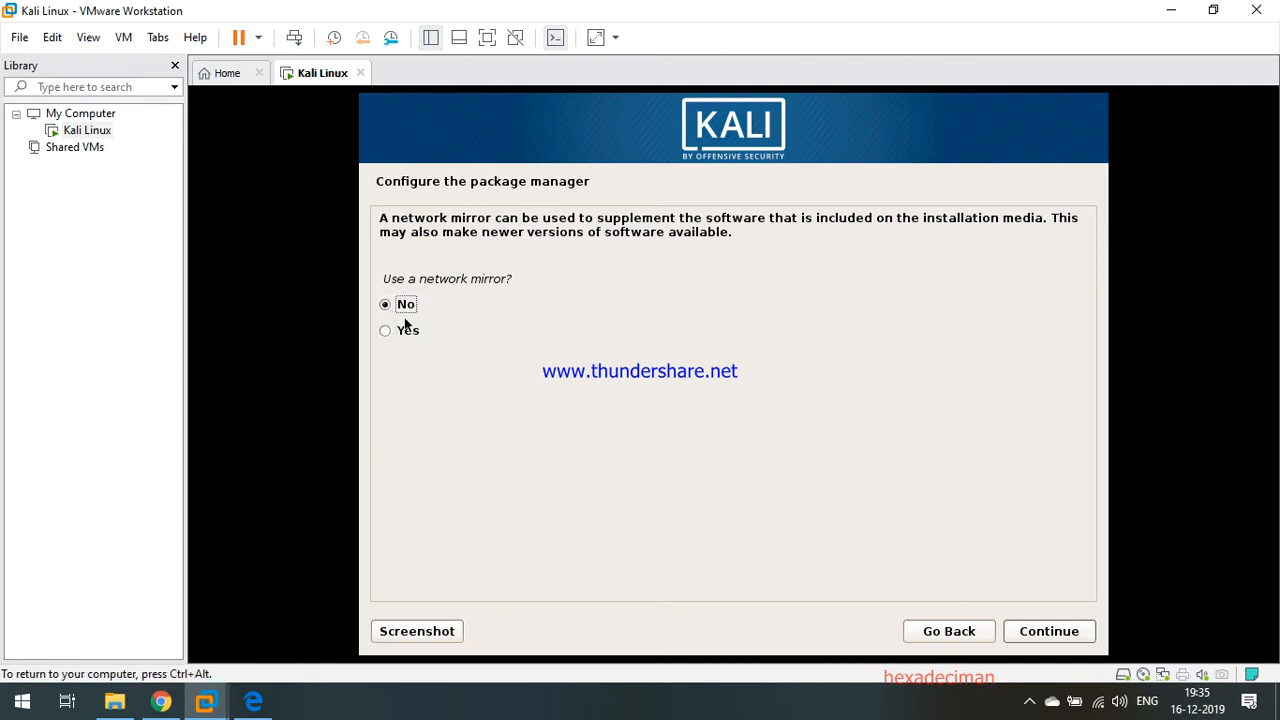
pyautogui.click(1034, 638)
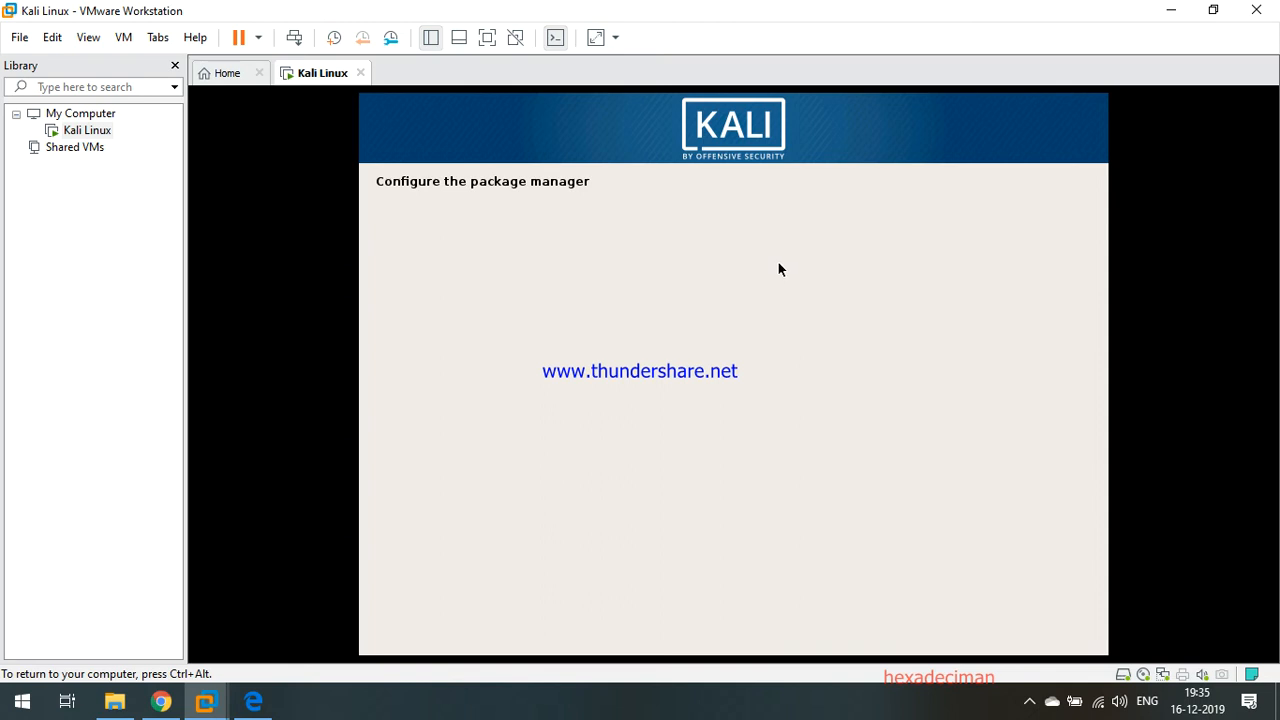
# Install the GRUB boot loader to the master boot record on /dev/sda.
pyautogui.hotkey('ctrl', 'alt')
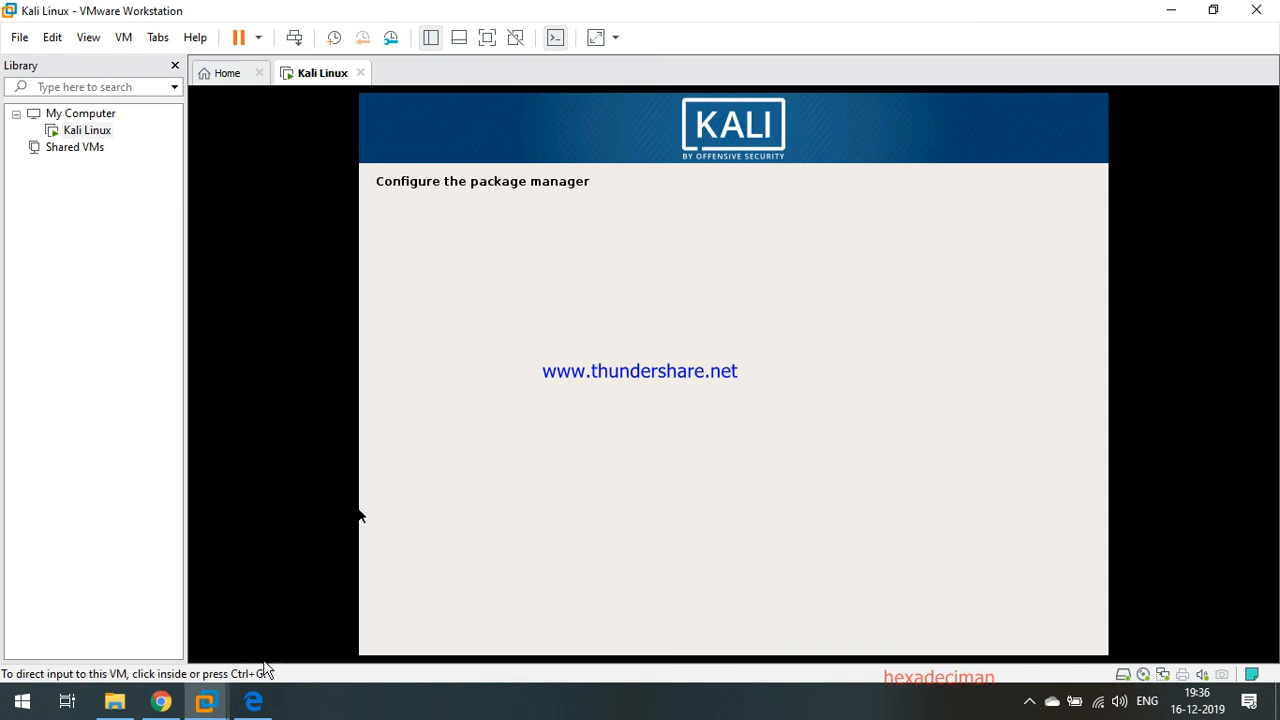
pyautogui.click(422, 410)
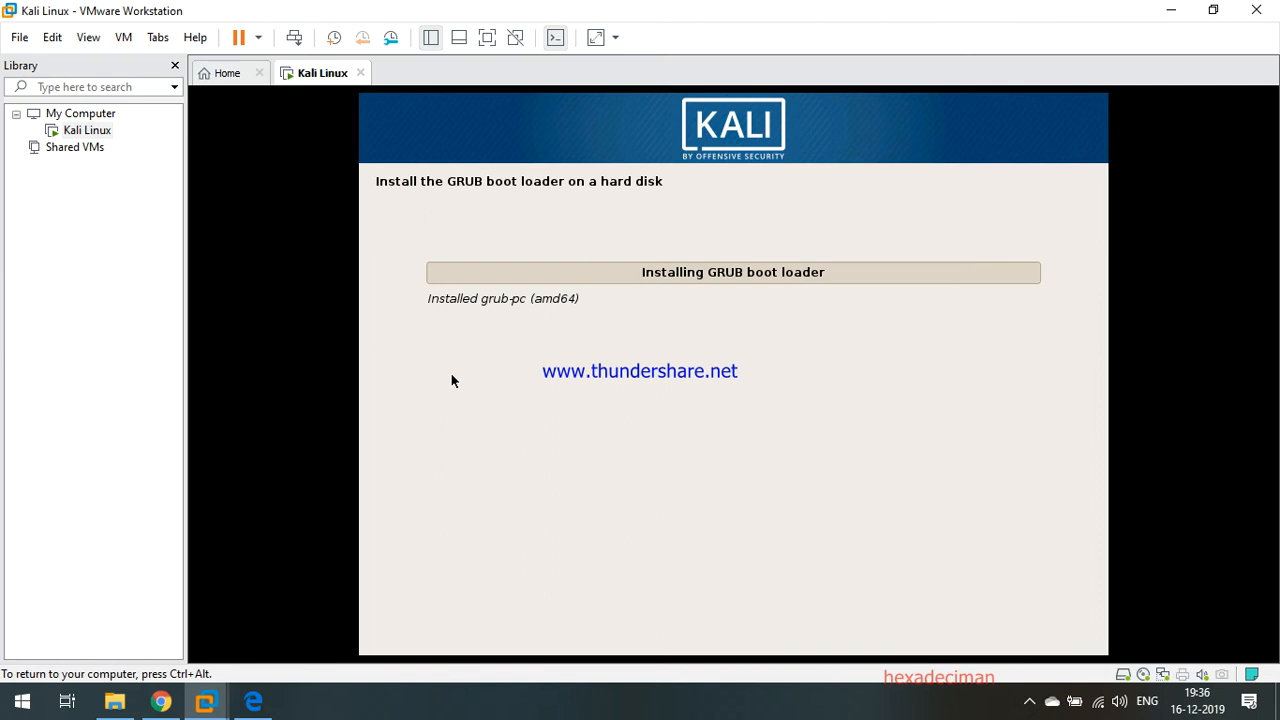
pyautogui.hotkey('ctrl', 'alt')
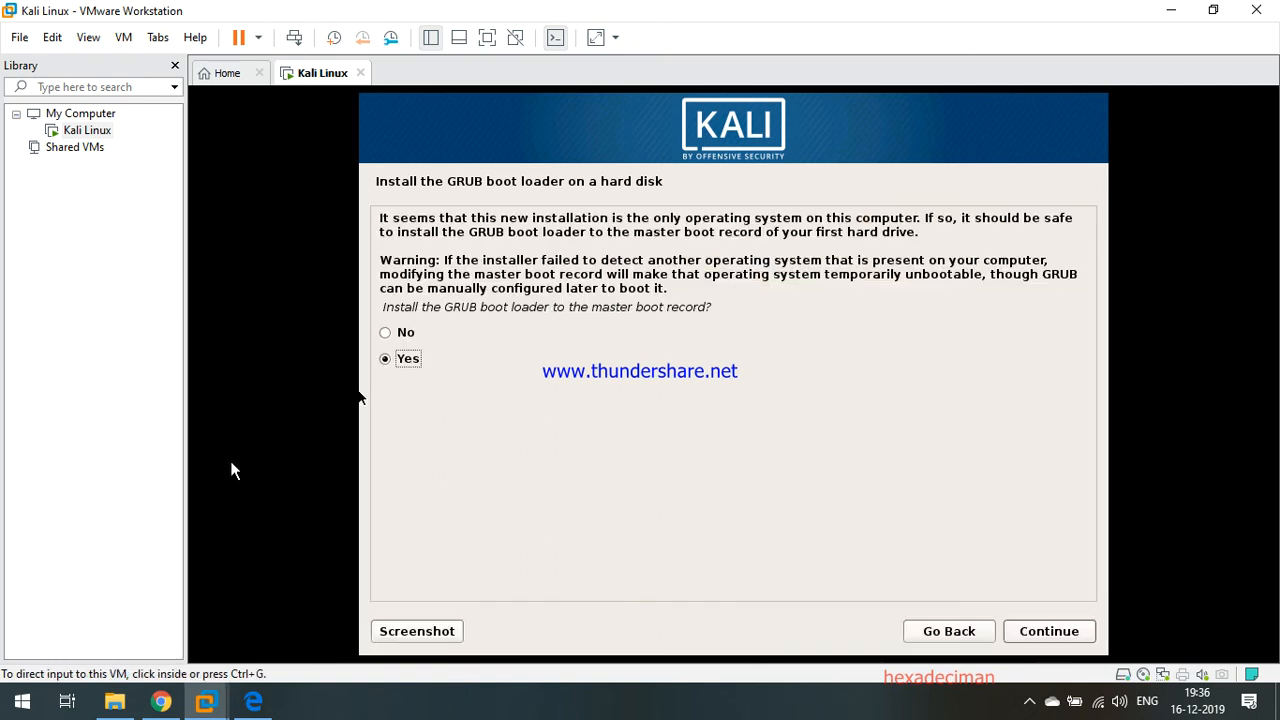
pyautogui.click(235, 467)
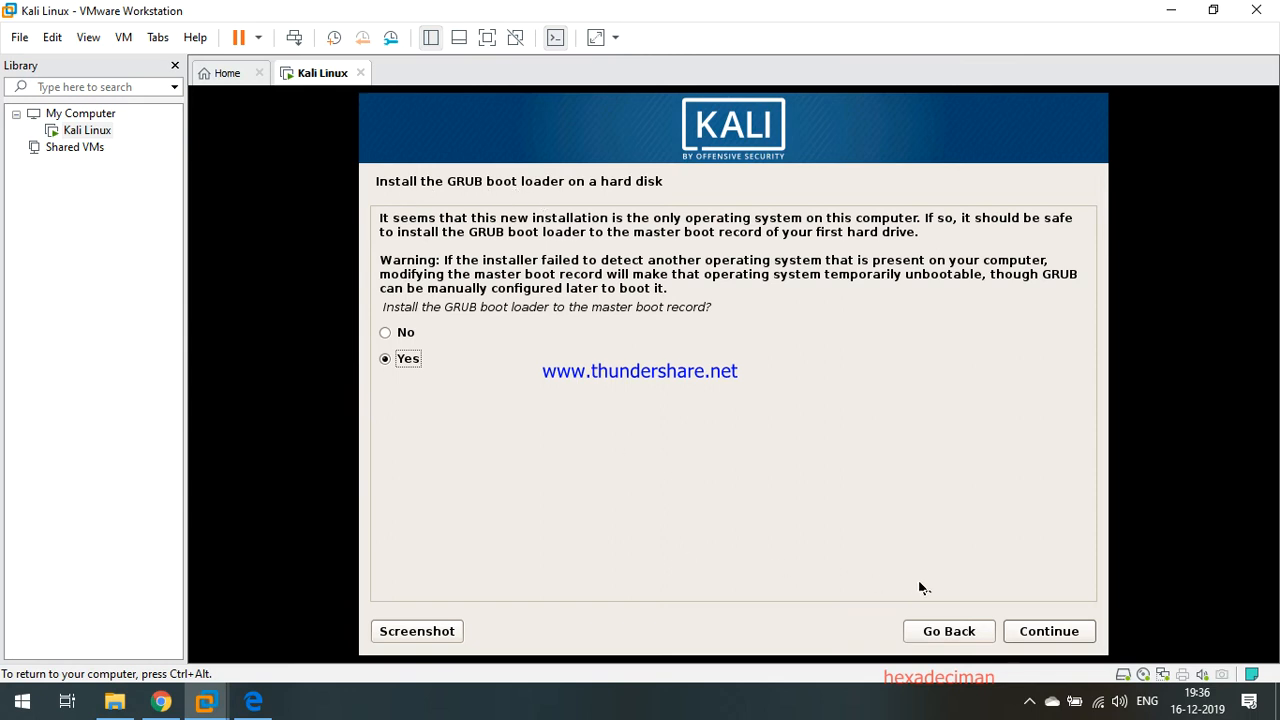
pyautogui.click(1040, 632)
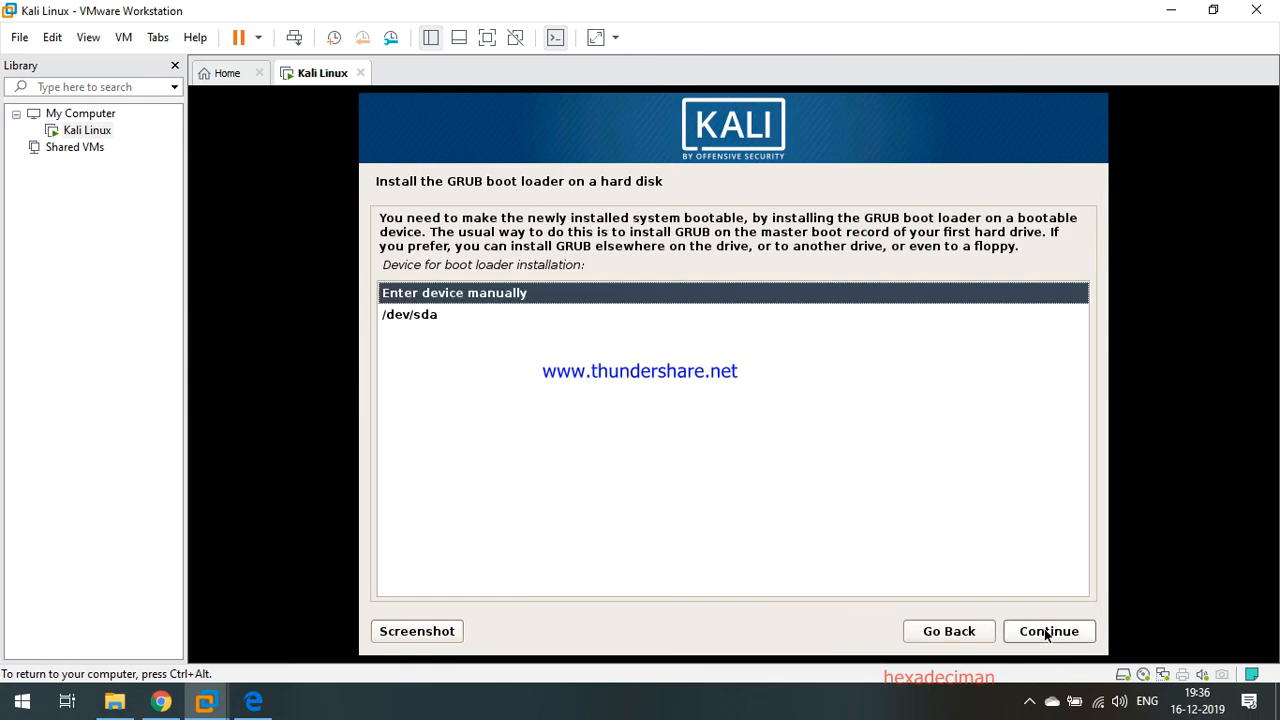
pyautogui.click(401, 316)
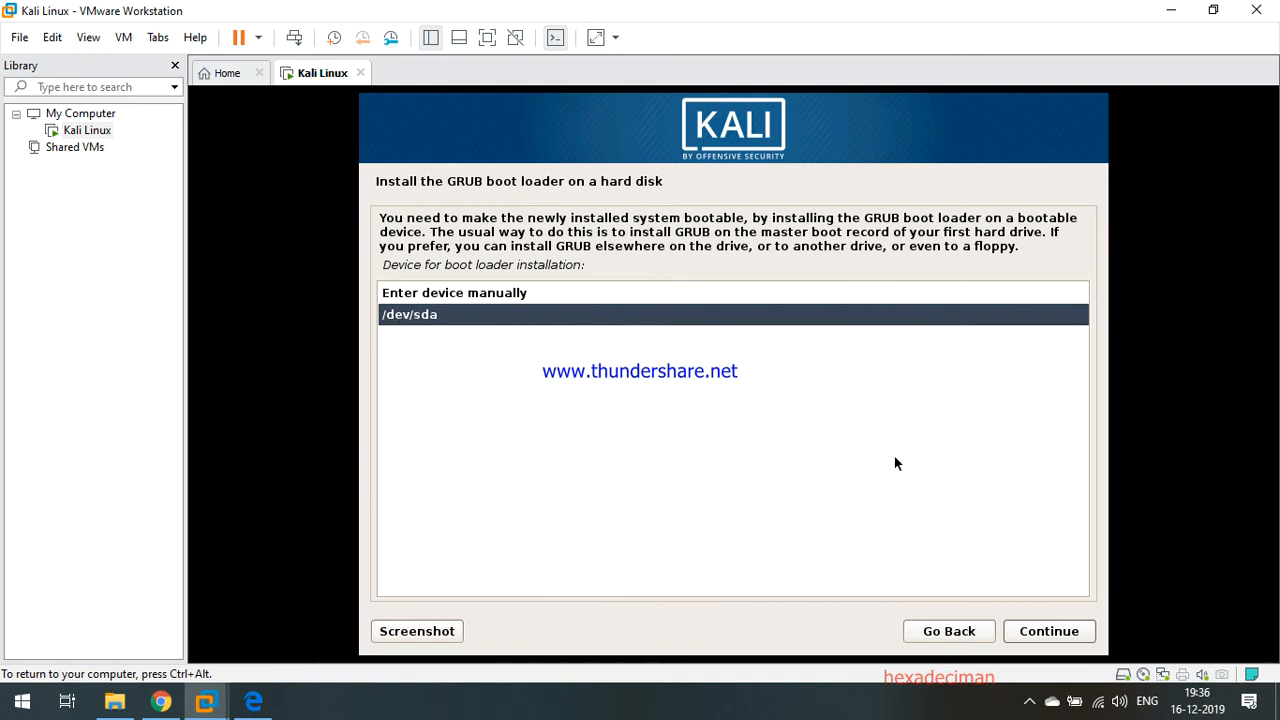
pyautogui.click(1043, 631)
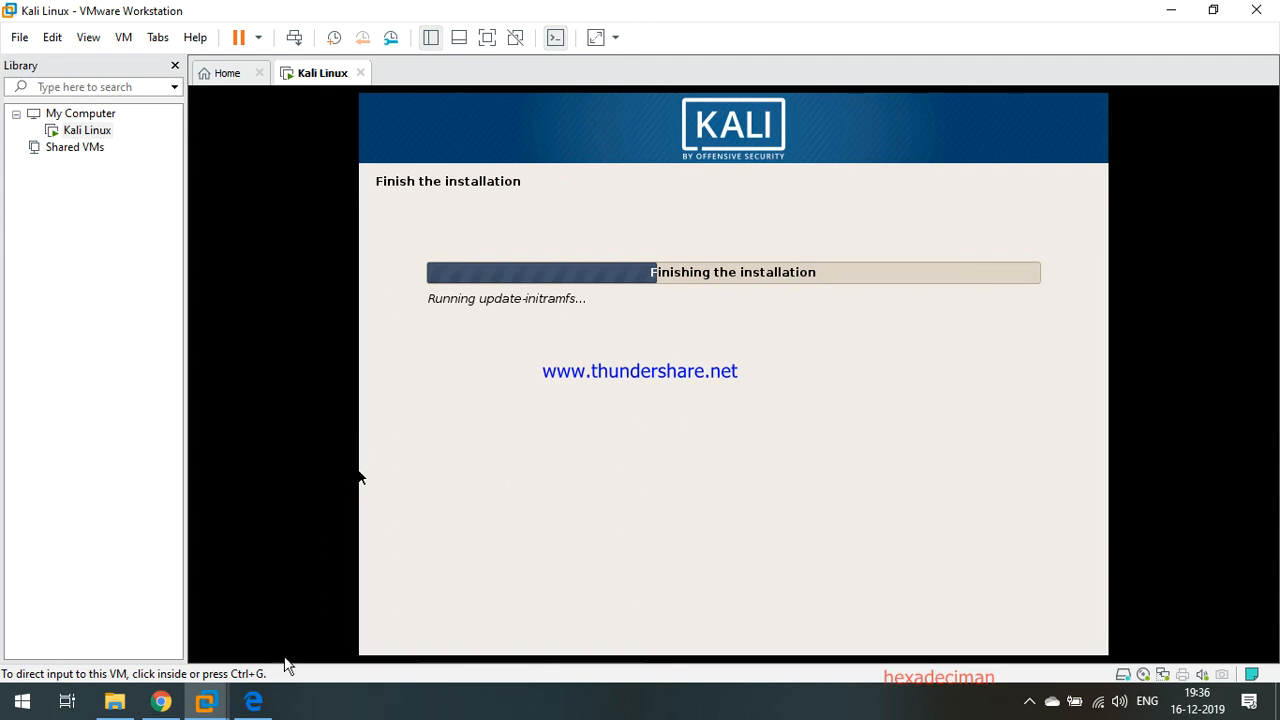
# Load the YouTube Studio channel dashboard in a new Chrome tab from the pasted URL.
pyautogui.moveTo(163, 703)
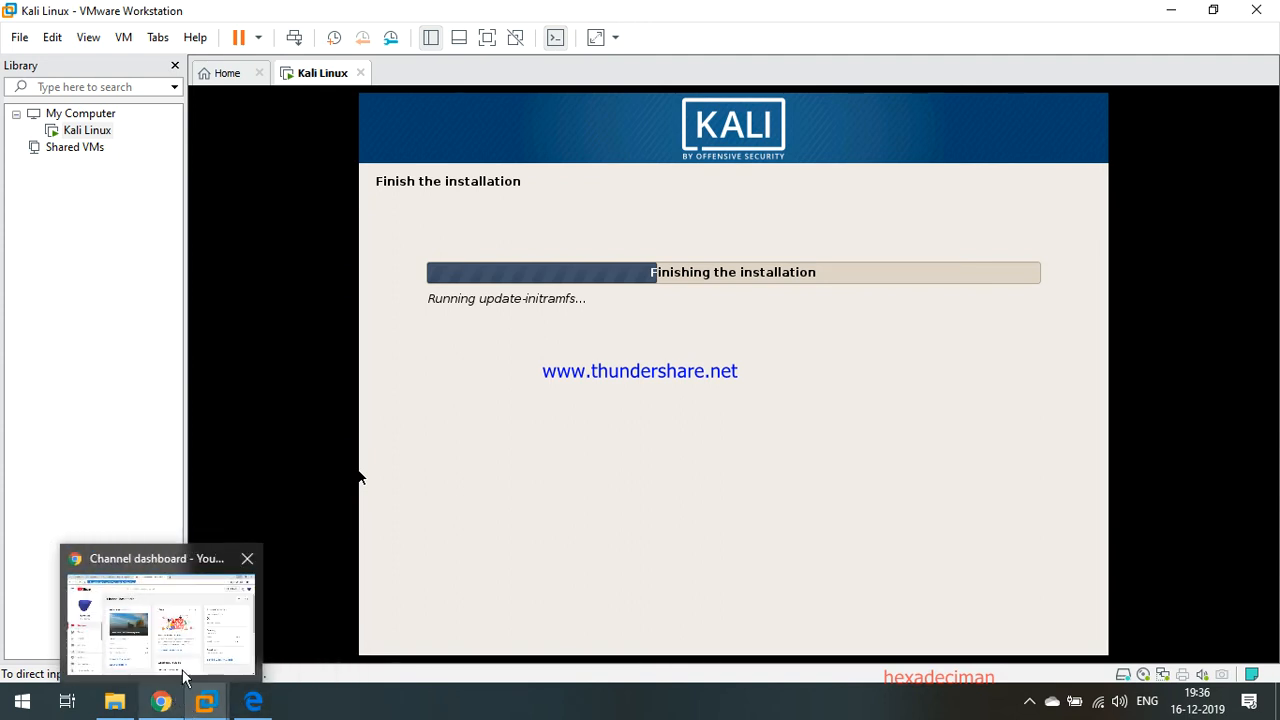
pyautogui.click(201, 634)
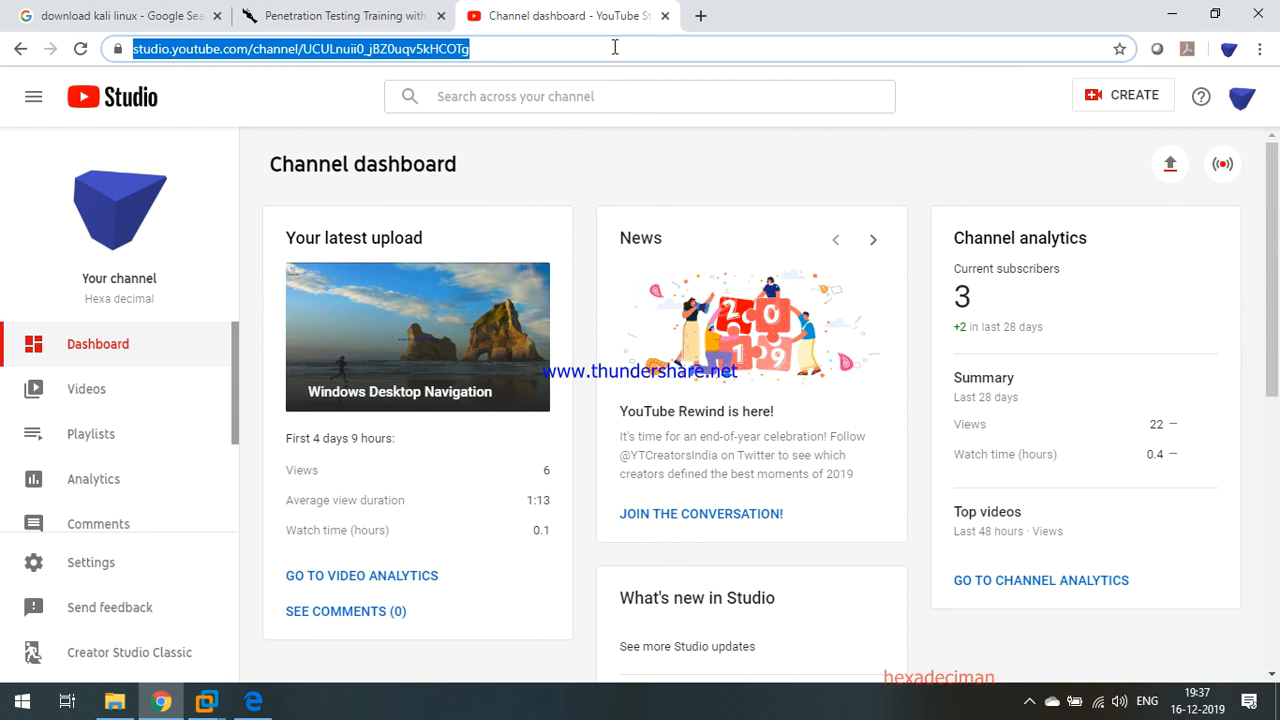
pyautogui.click(701, 16)
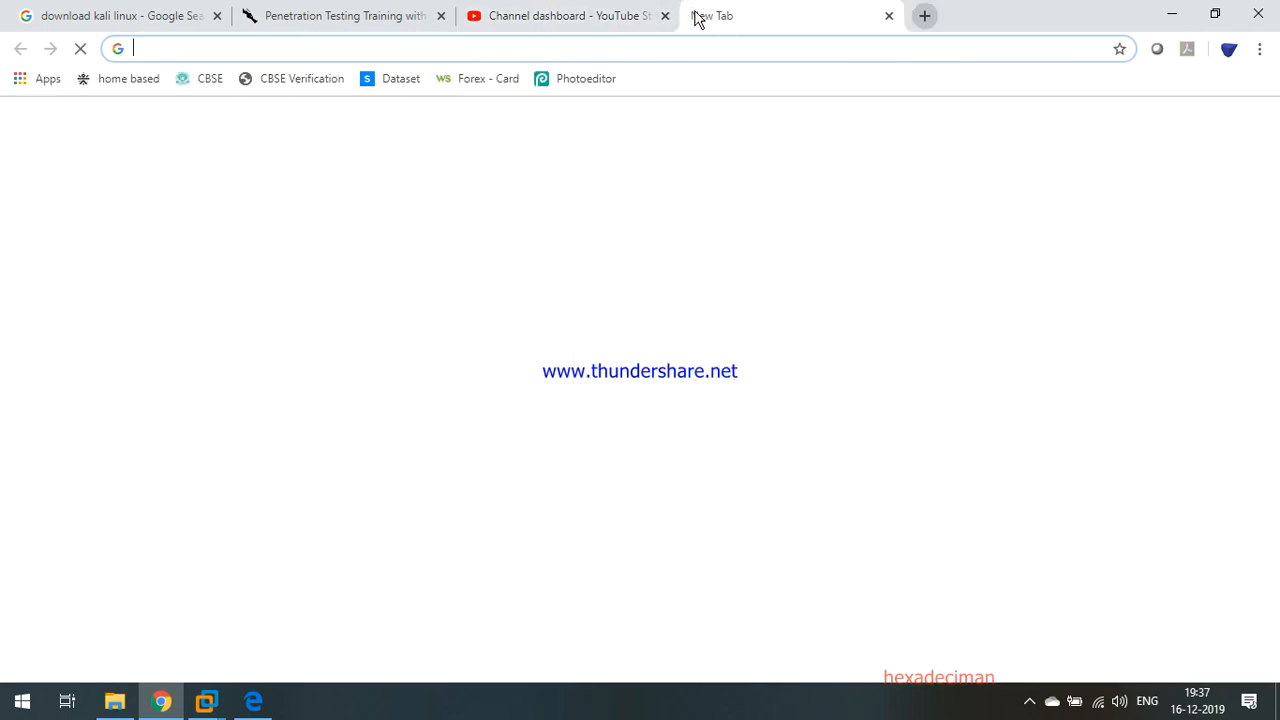
pyautogui.write('https://studio.youtube.com/channel/UCULnuii0_jBZ0uqv5kHCOTg')
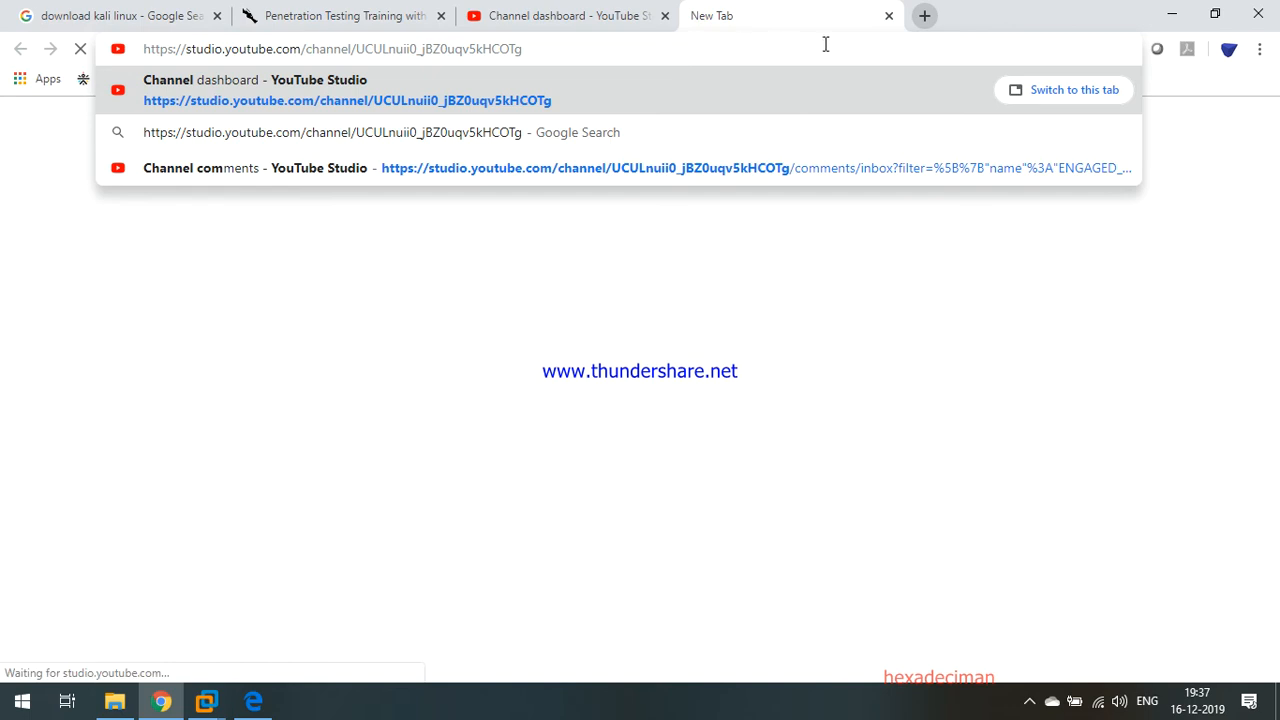
pyautogui.click(962, 46)
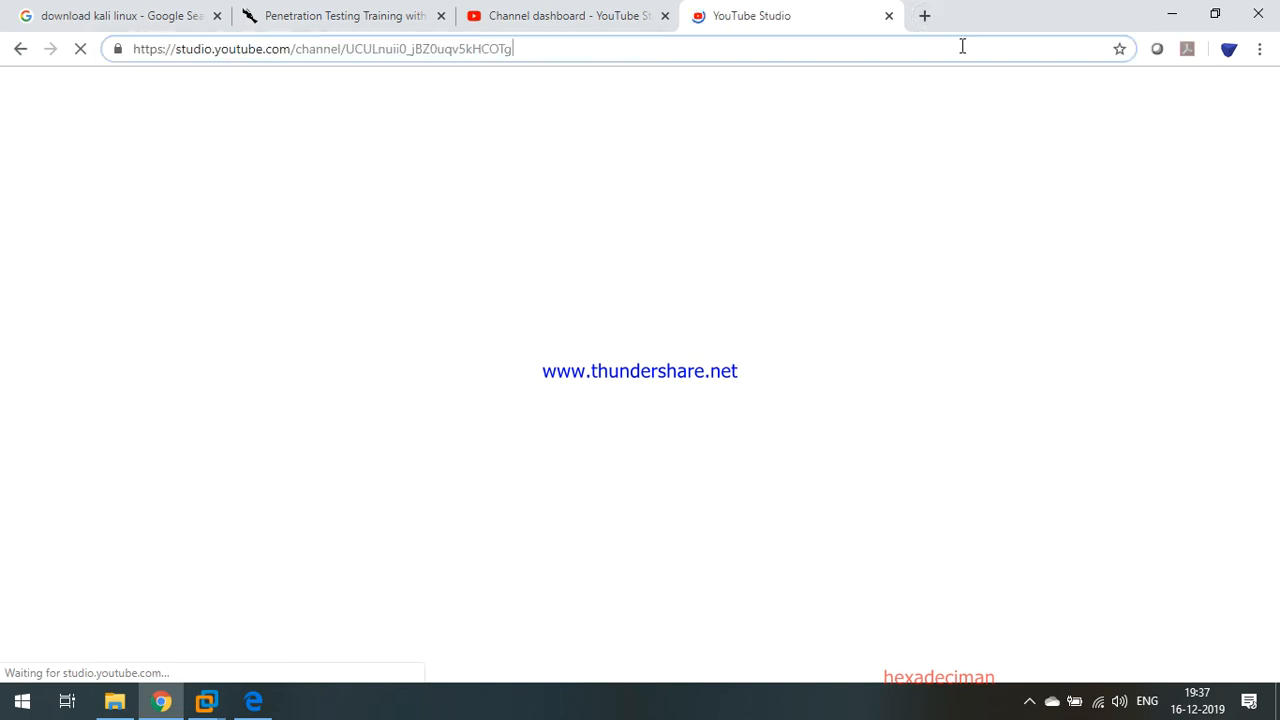
pyautogui.click(962, 46)
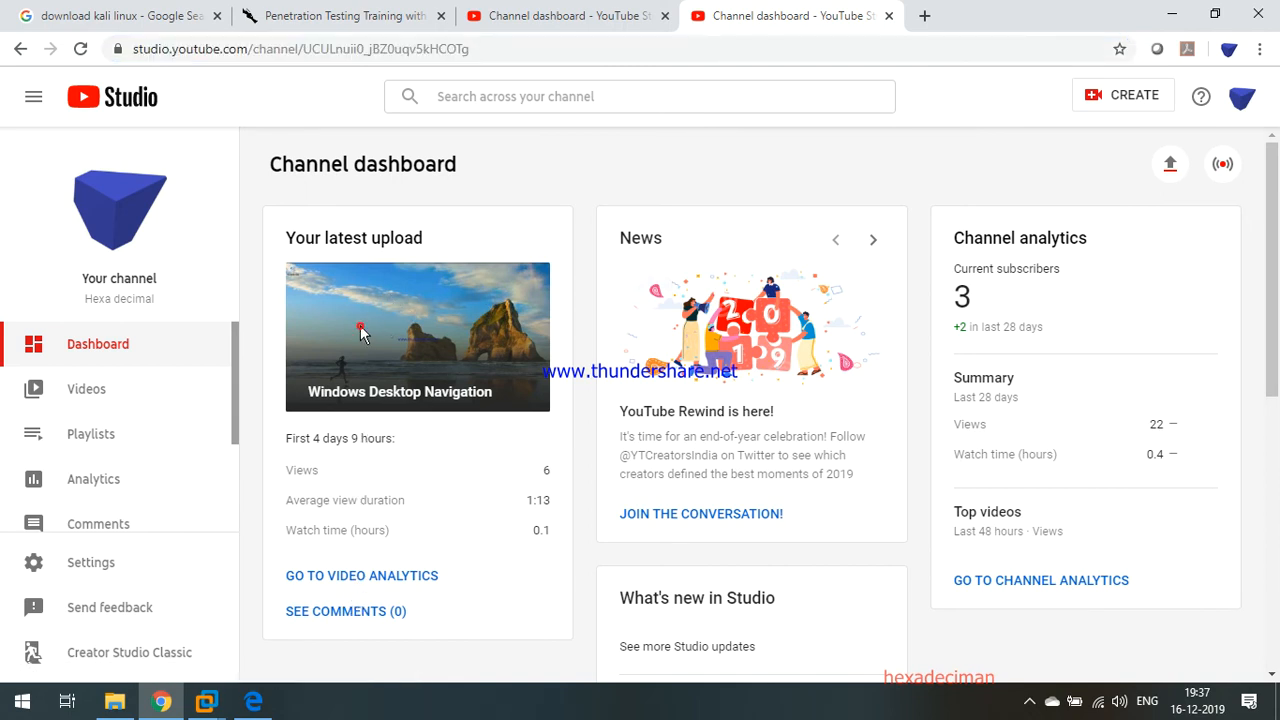
# Open the Windows Desktop Navigation video's details and its public watch page.
pyautogui.click(110, 389)
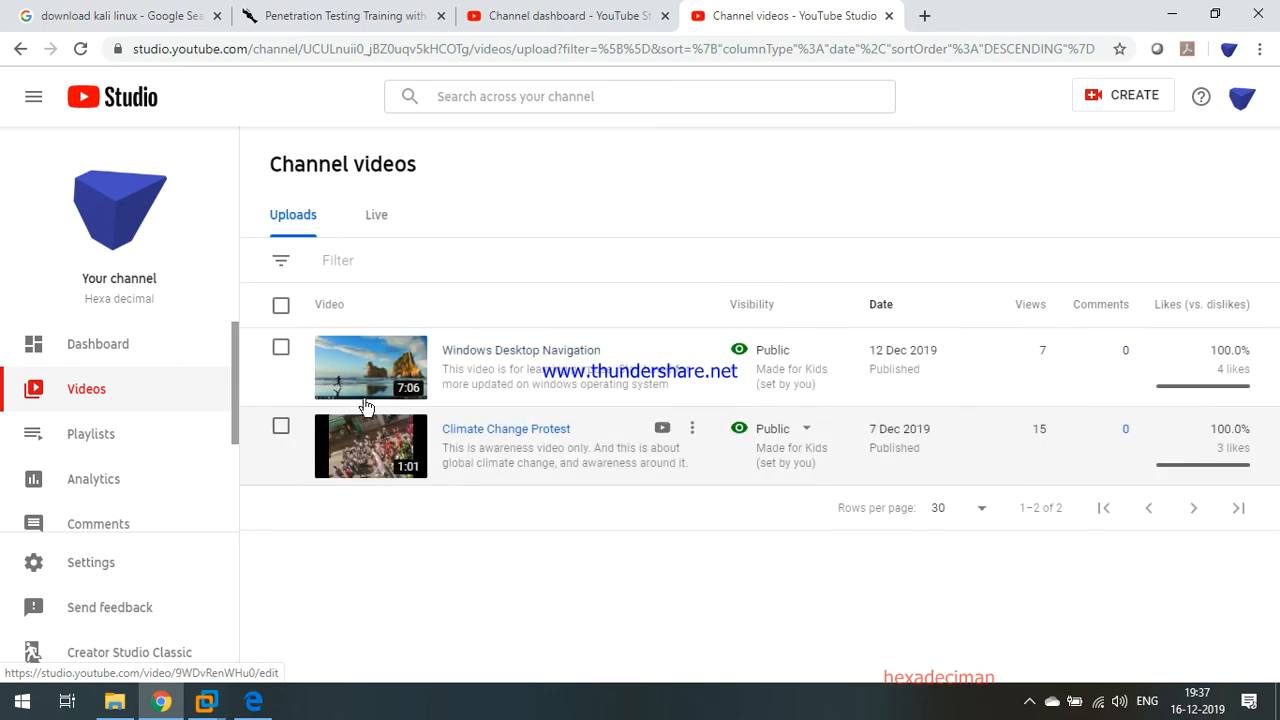
pyautogui.click(362, 396)
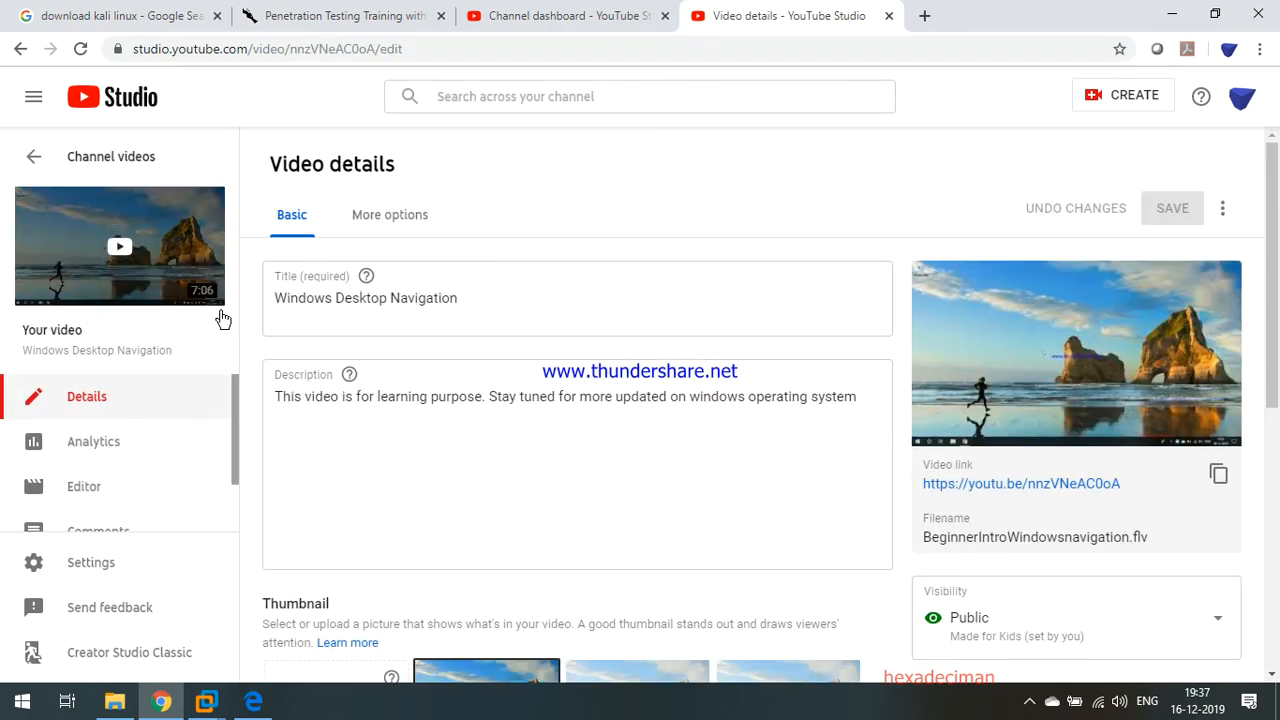
pyautogui.scroll(-1, 1040, 470)
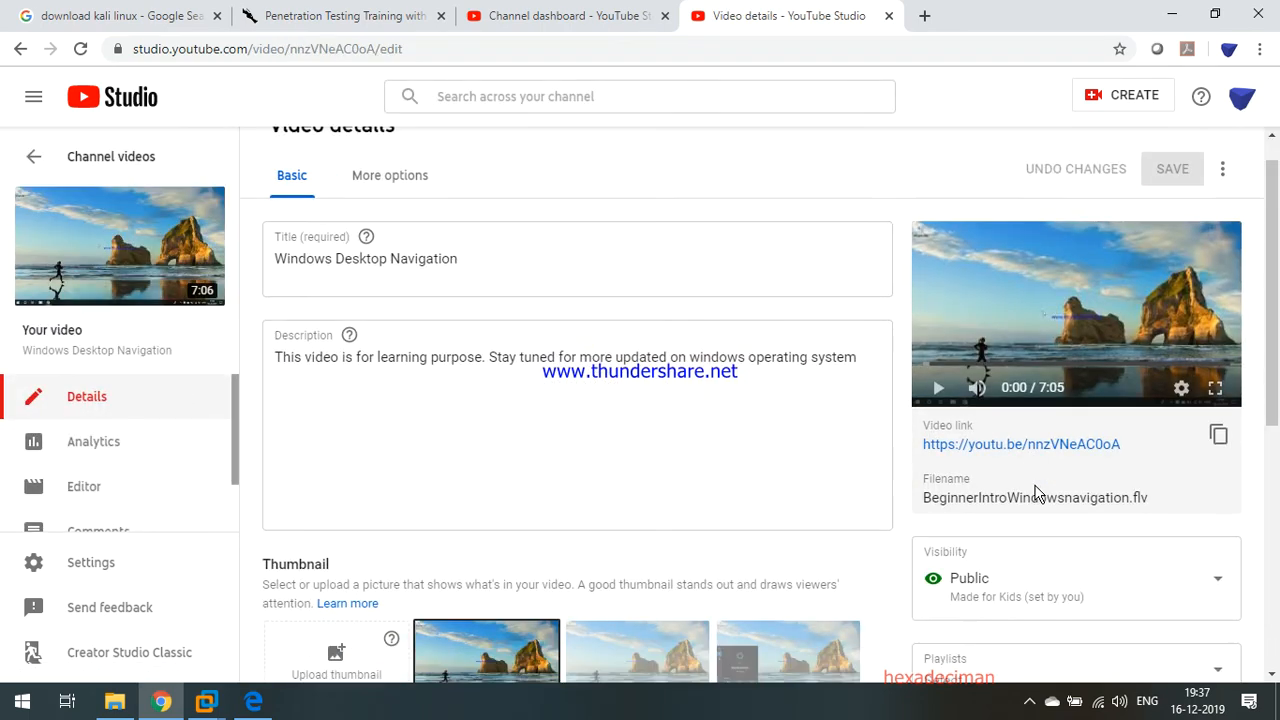
pyautogui.click(1050, 396)
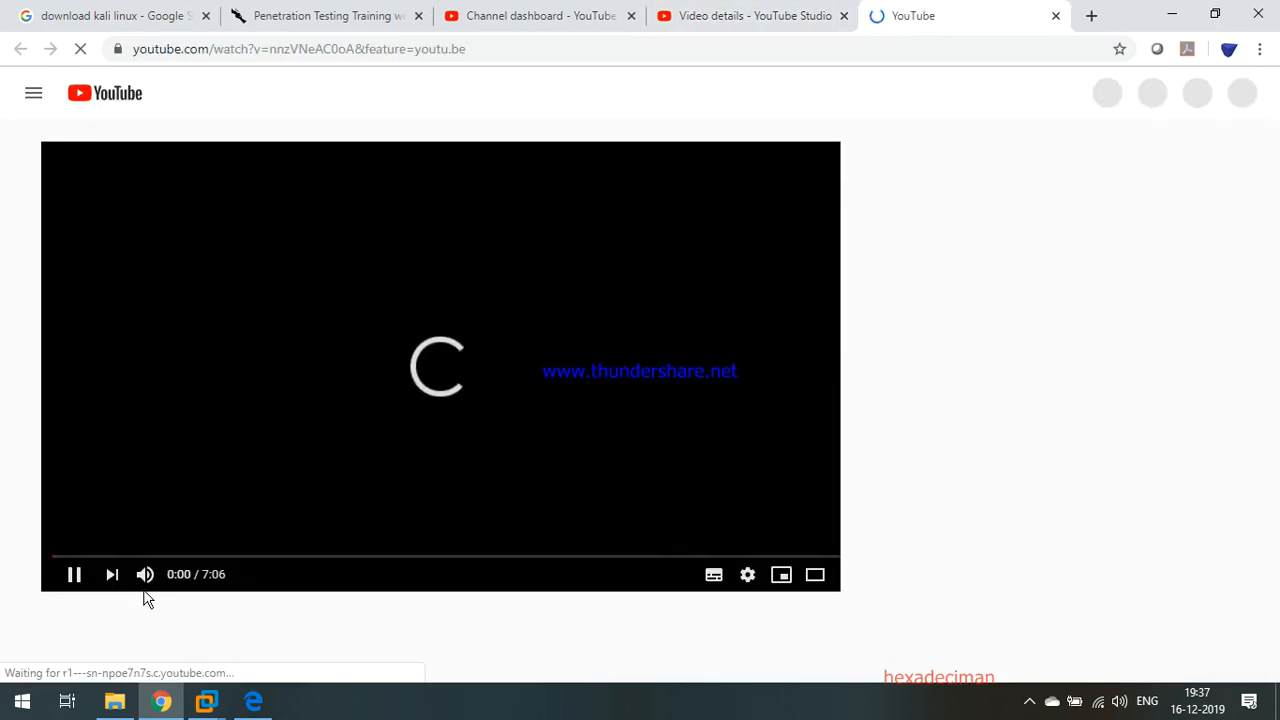
# Mute the playing video, then open and dismiss its more-actions menu.
pyautogui.click(145, 576)
pyautogui.scroll(-4, 600, 560)
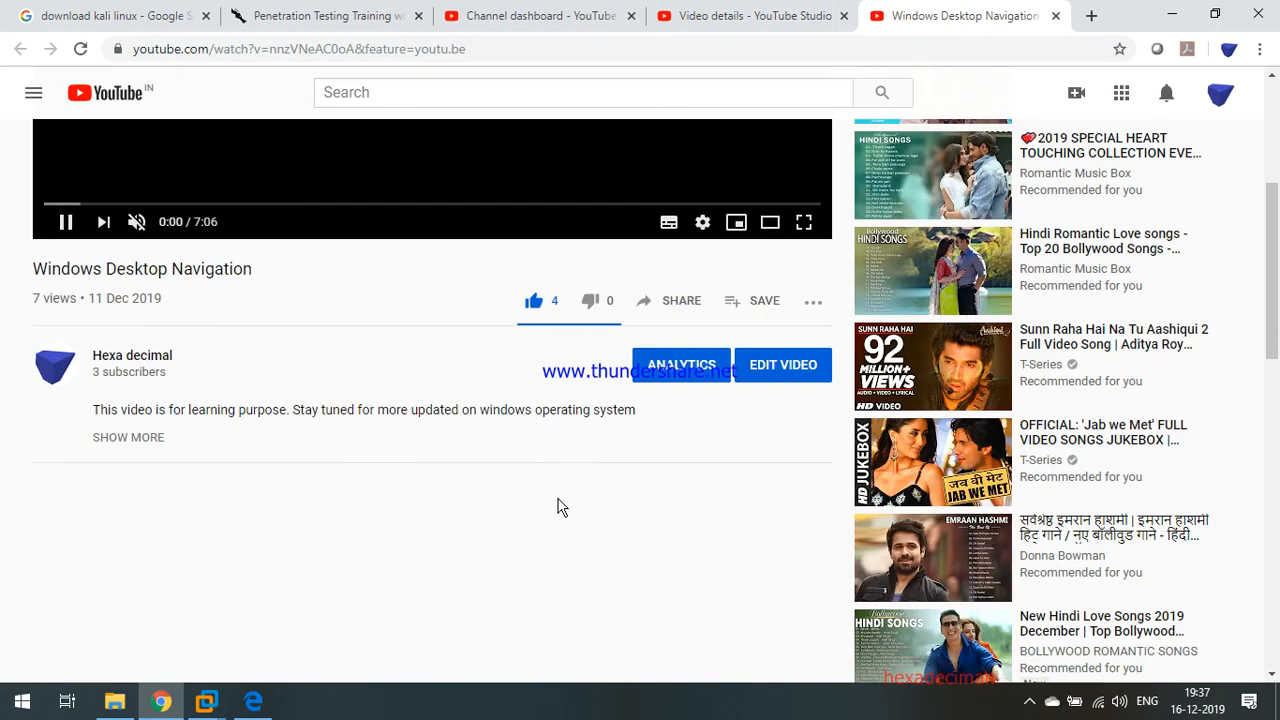
pyautogui.scroll(-1, 580, 310)
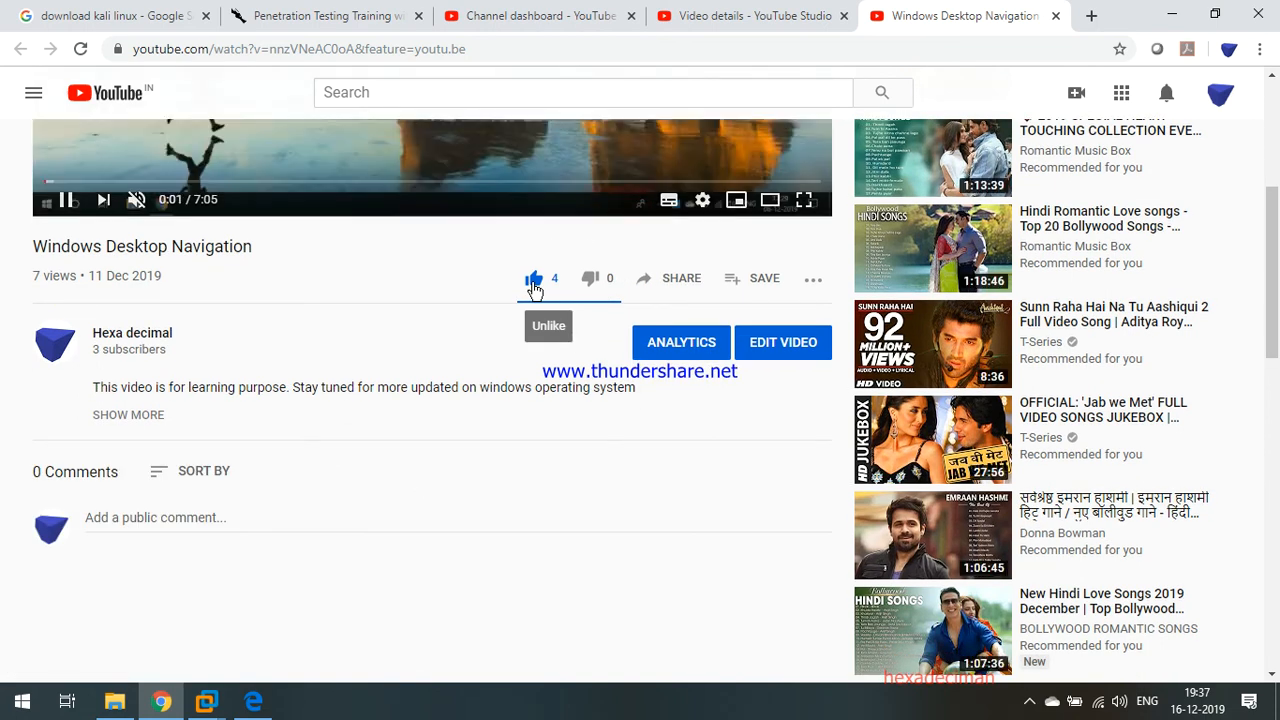
pyautogui.scroll(1, 808, 327)
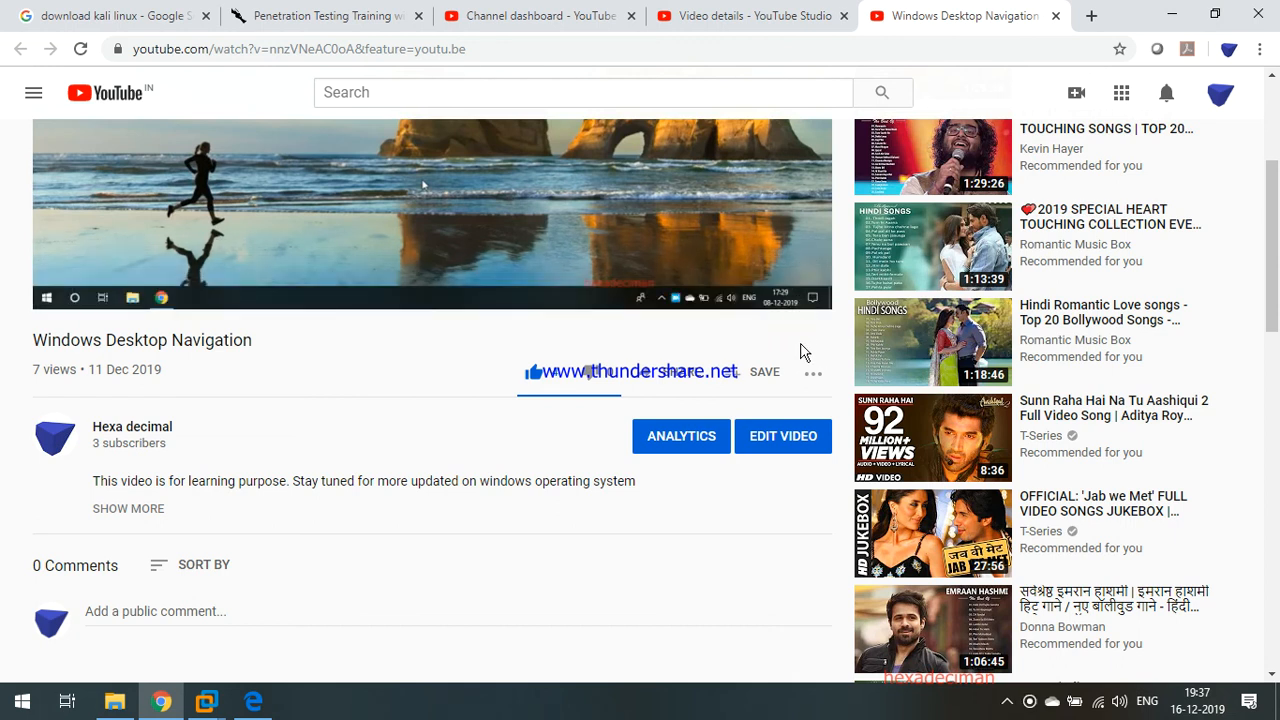
pyautogui.click(813, 378)
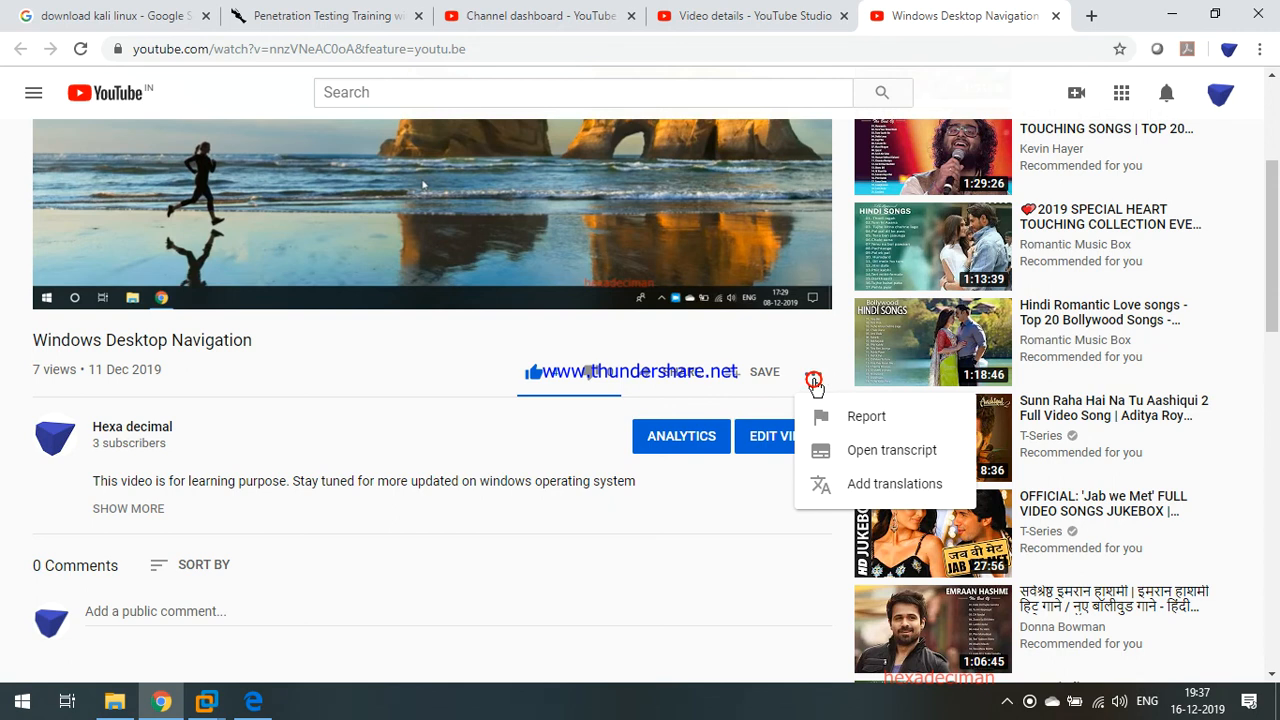
pyautogui.click(771, 318)
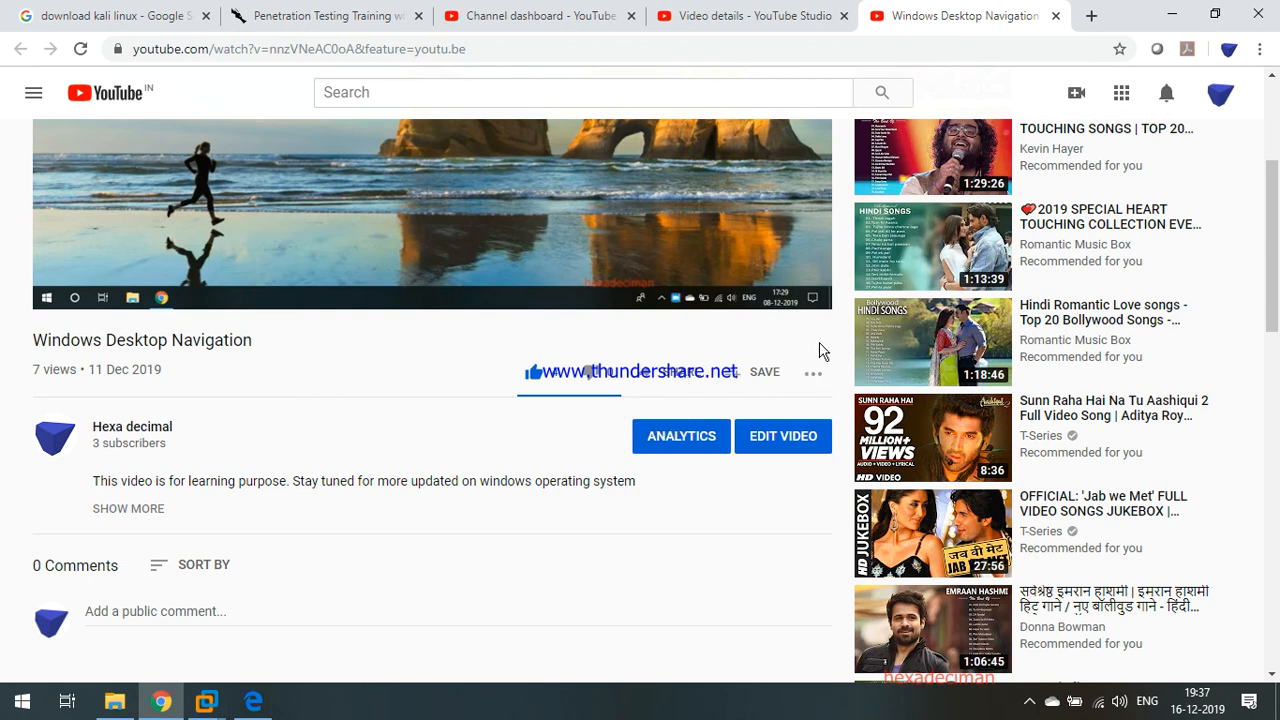
# Close the video watch tab and minimise Chrome to reveal the VM.
pyautogui.scroll(3, 326, 465)
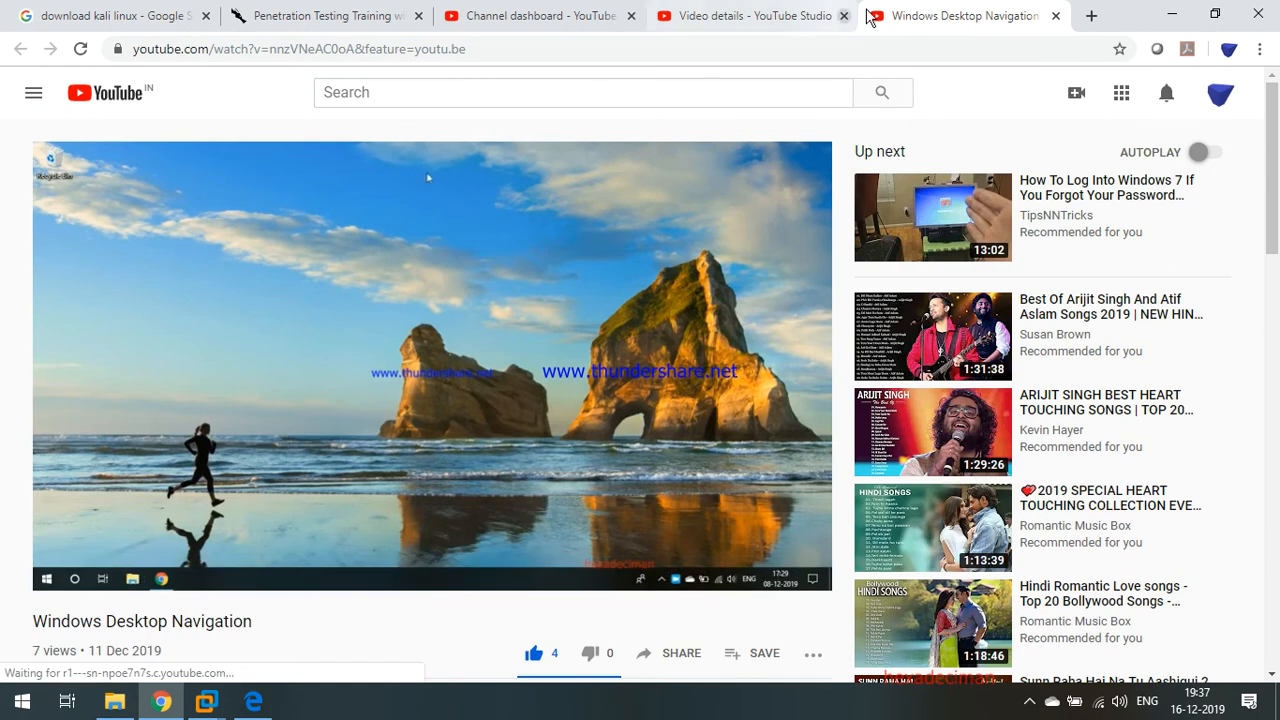
pyautogui.click(1055, 16)
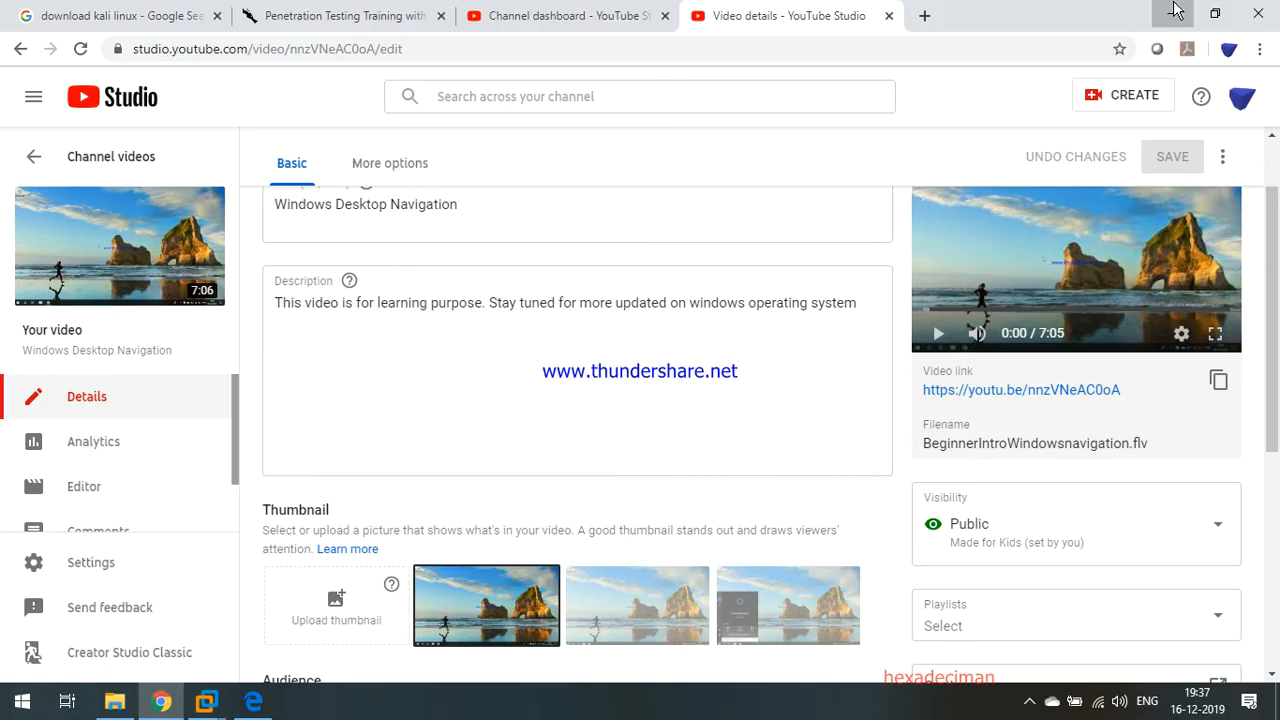
pyautogui.click(1172, 12)
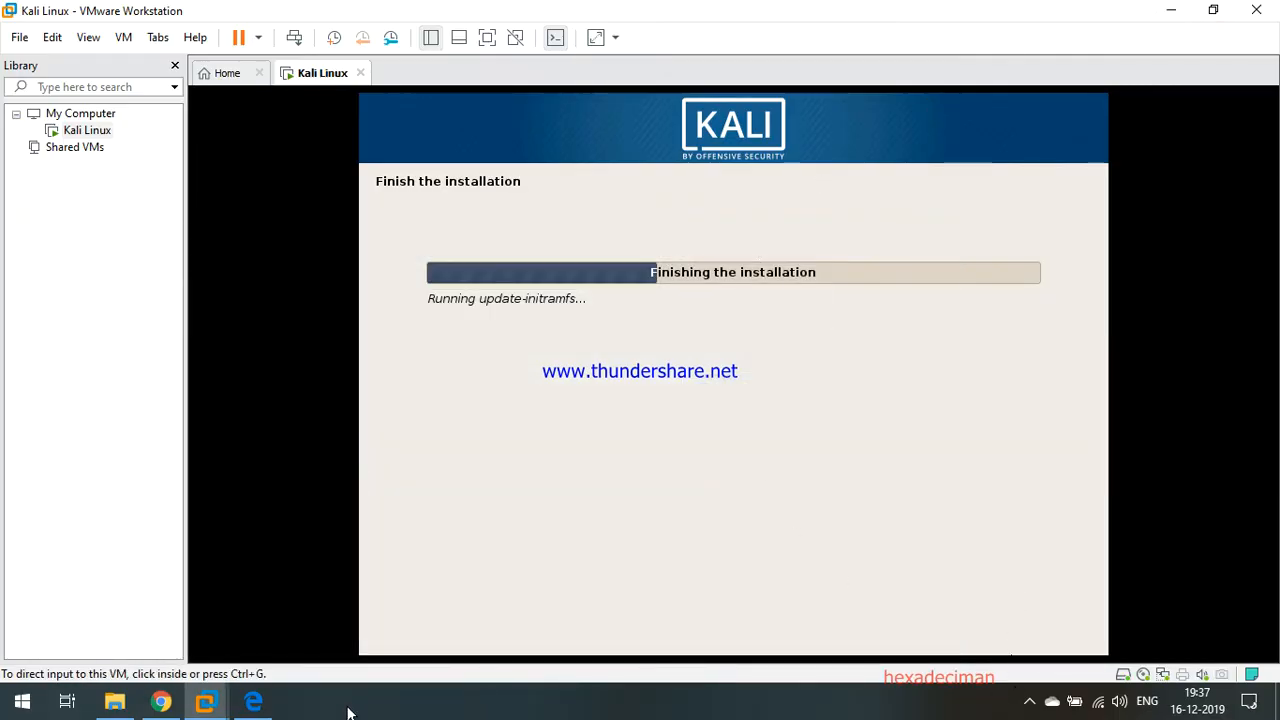
# Continue past the Installation complete notice in the Kali VM.
pyautogui.click(1026, 702)
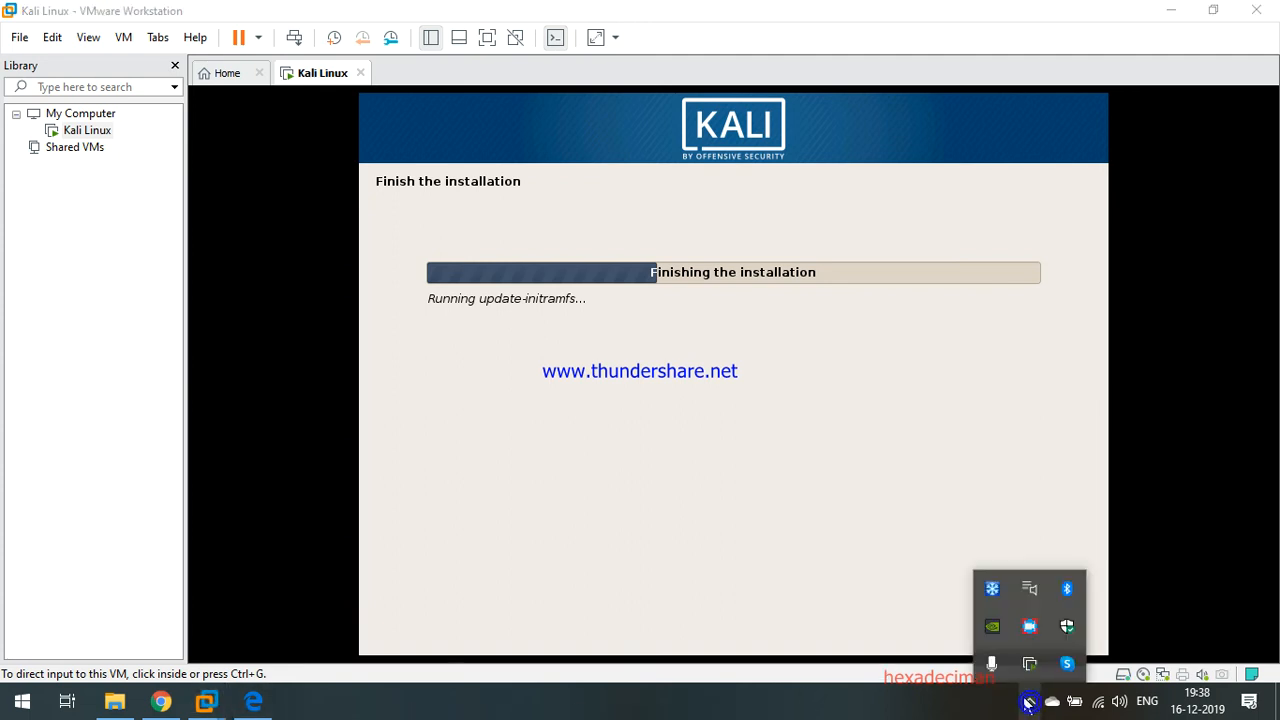
pyautogui.click(1030, 627)
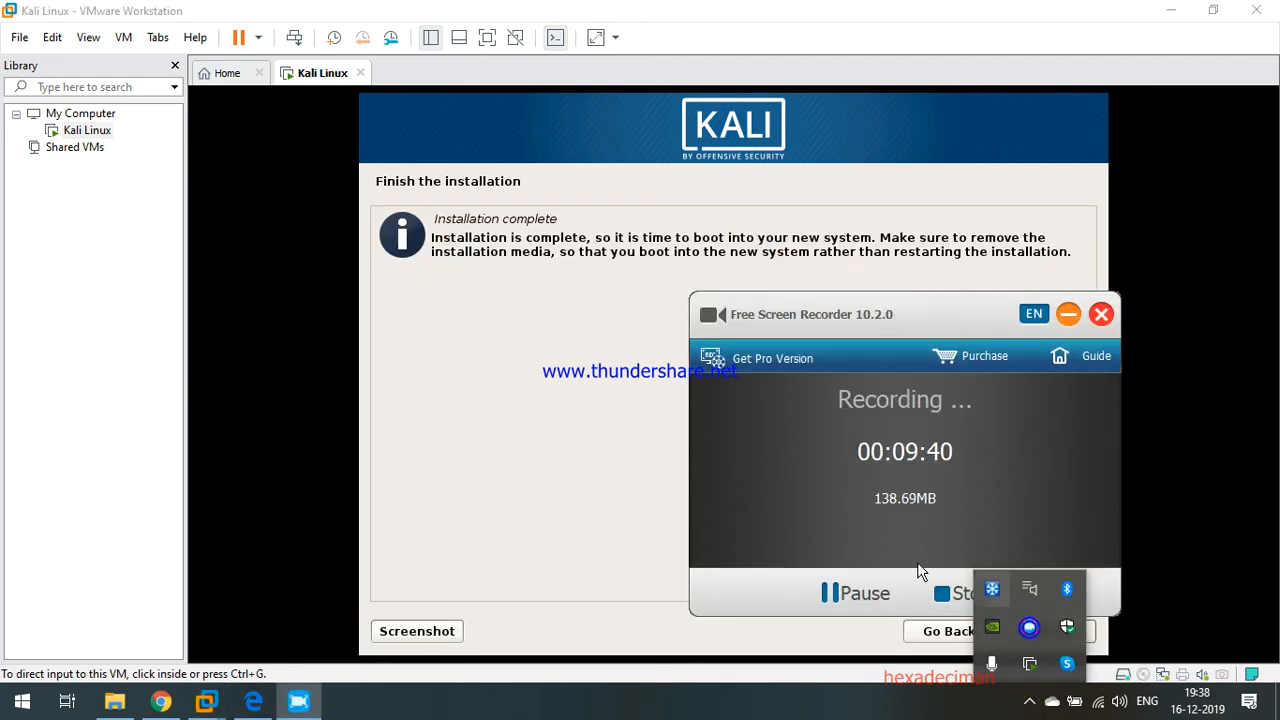
pyautogui.click(641, 254)
pyautogui.click(640, 250)
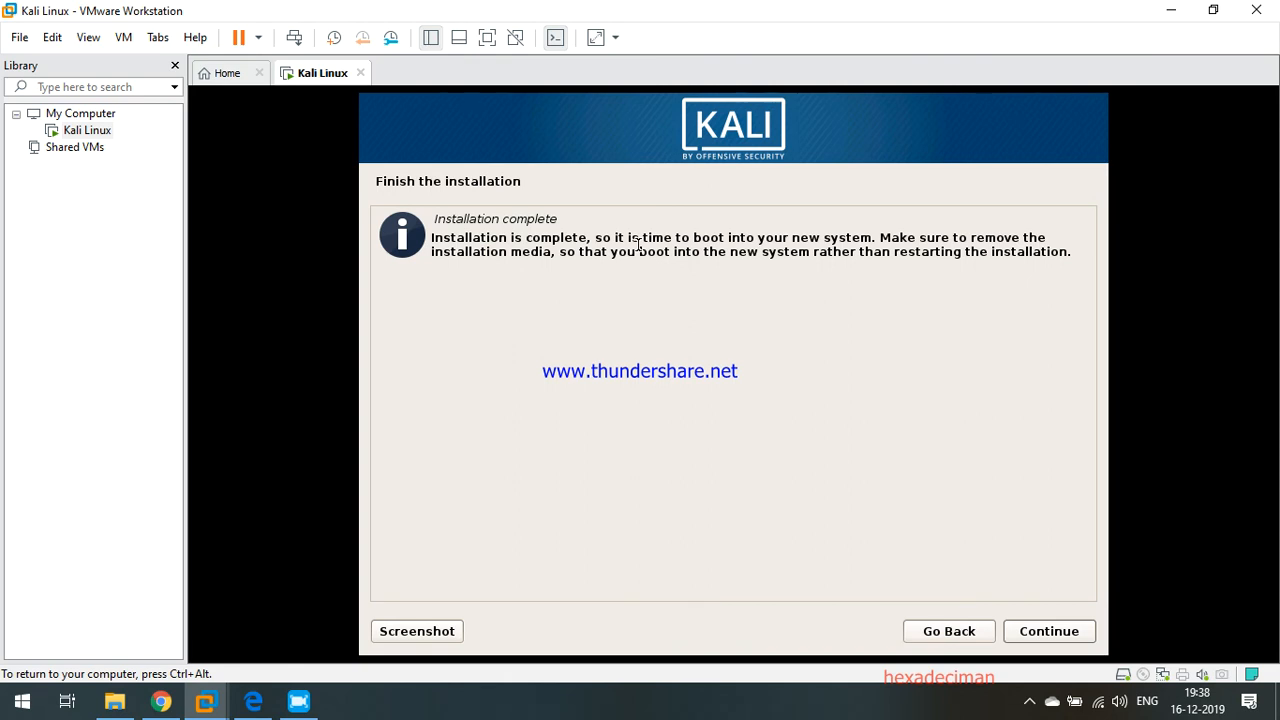
pyautogui.click(1035, 631)
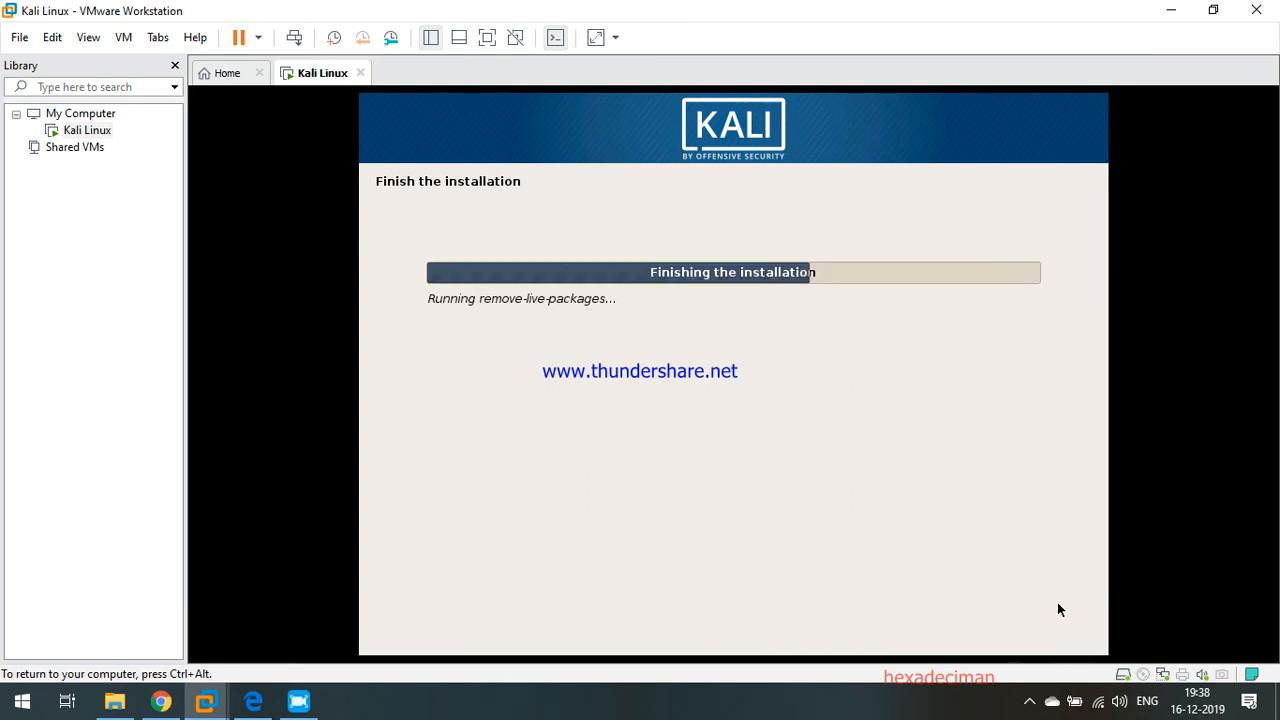
# Reopen the screen recorder from the tray and move it to the left side.
pyautogui.hotkey('ctrl', 'alt')
pyautogui.click(1030, 701)
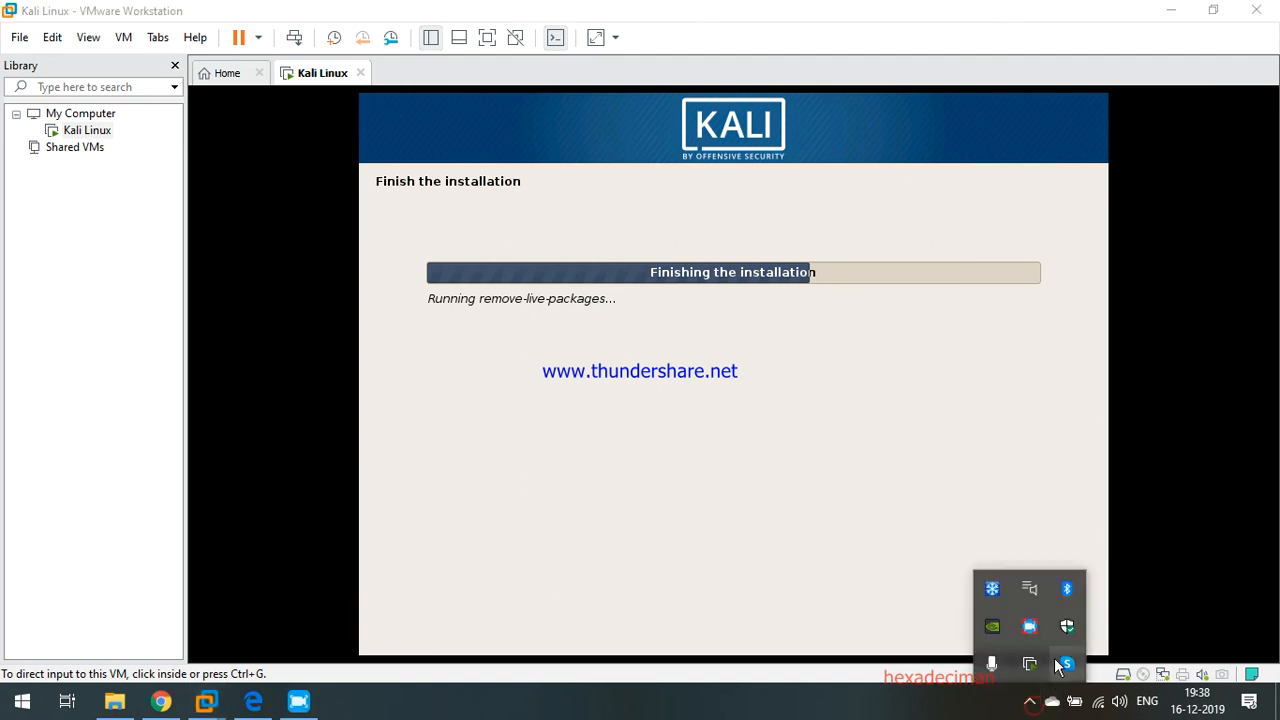
pyautogui.click(1030, 627)
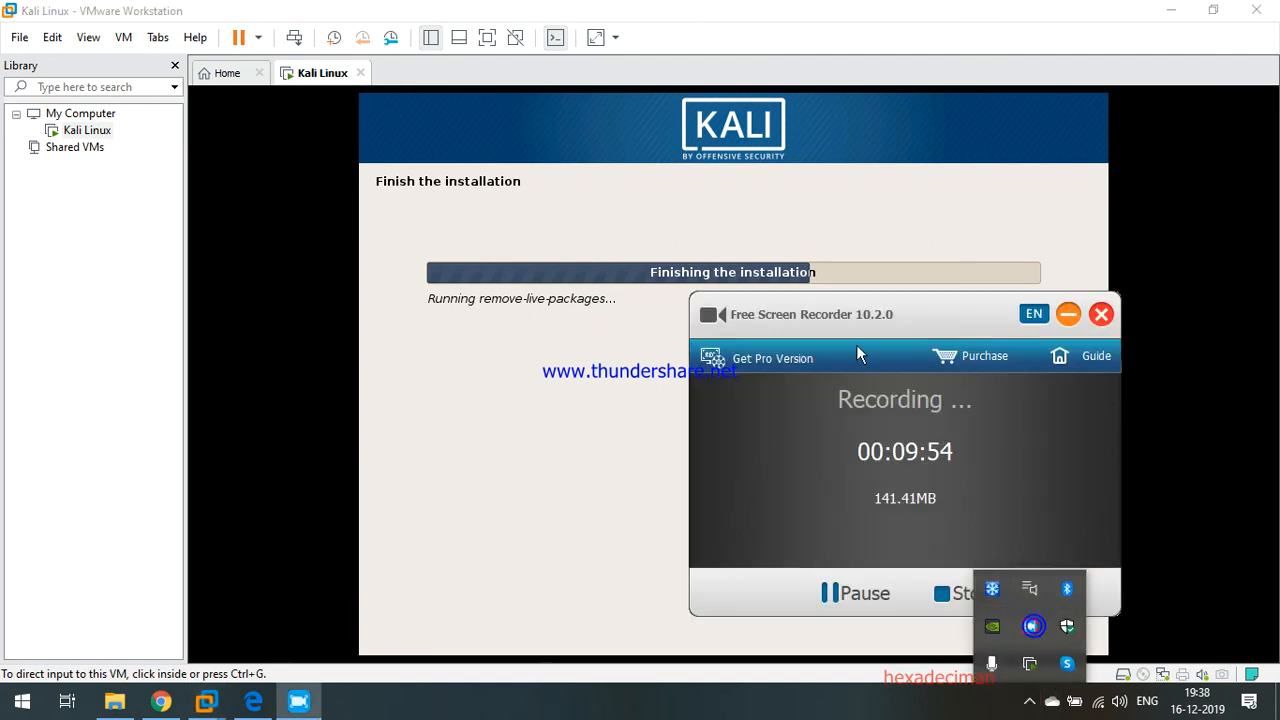
pyautogui.moveTo(840, 305); pyautogui.dragTo(168, 330)
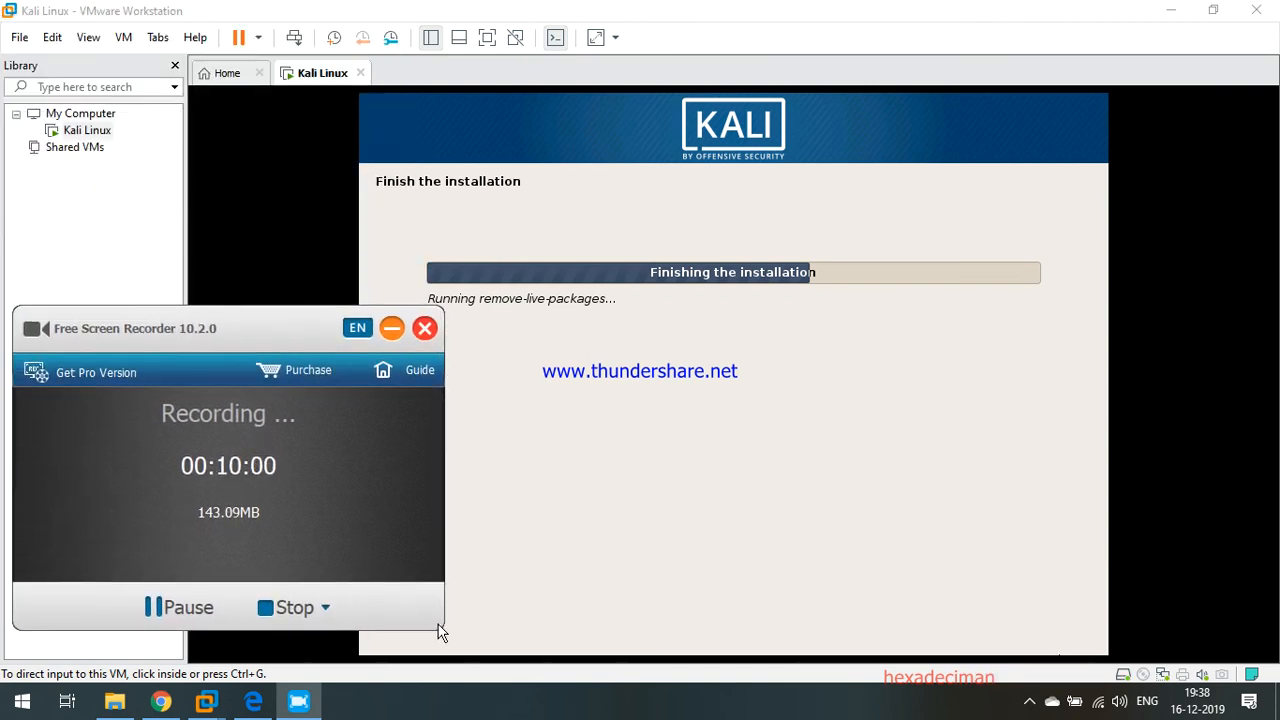
# Pause the recorder and log in to Kali as the root user with its password.
pyautogui.click(177, 611)
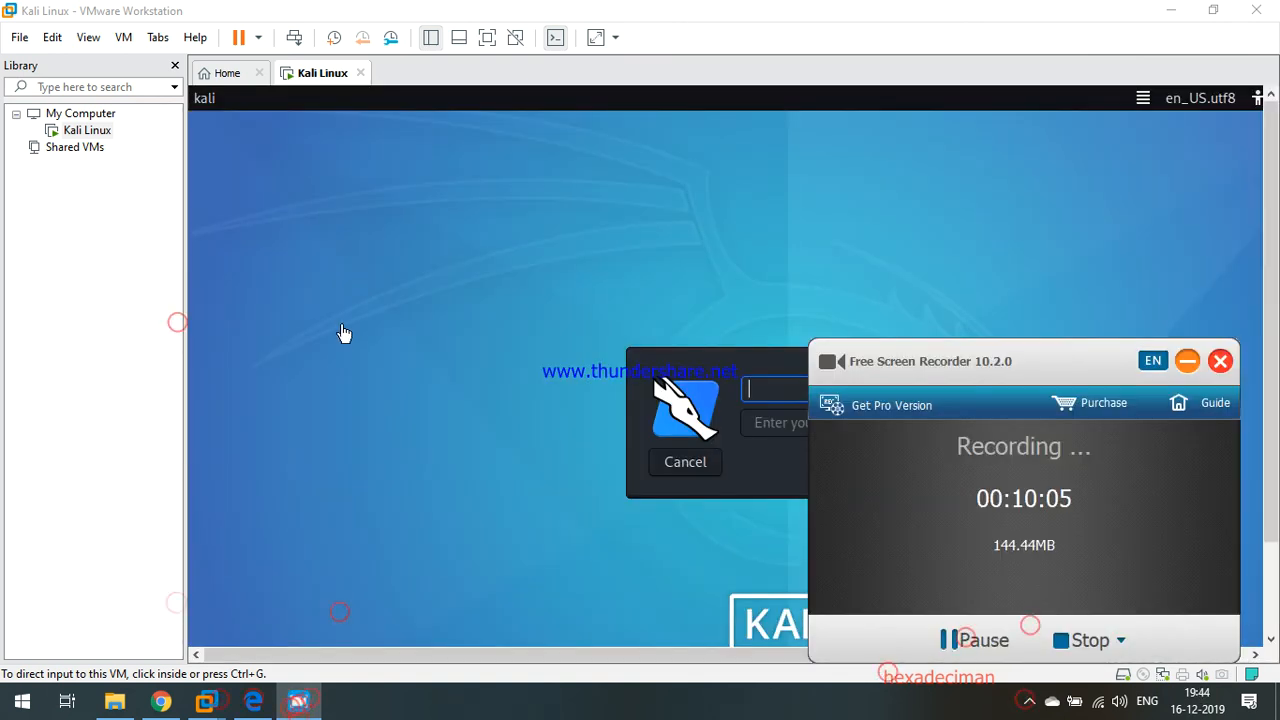
pyautogui.click(317, 340)
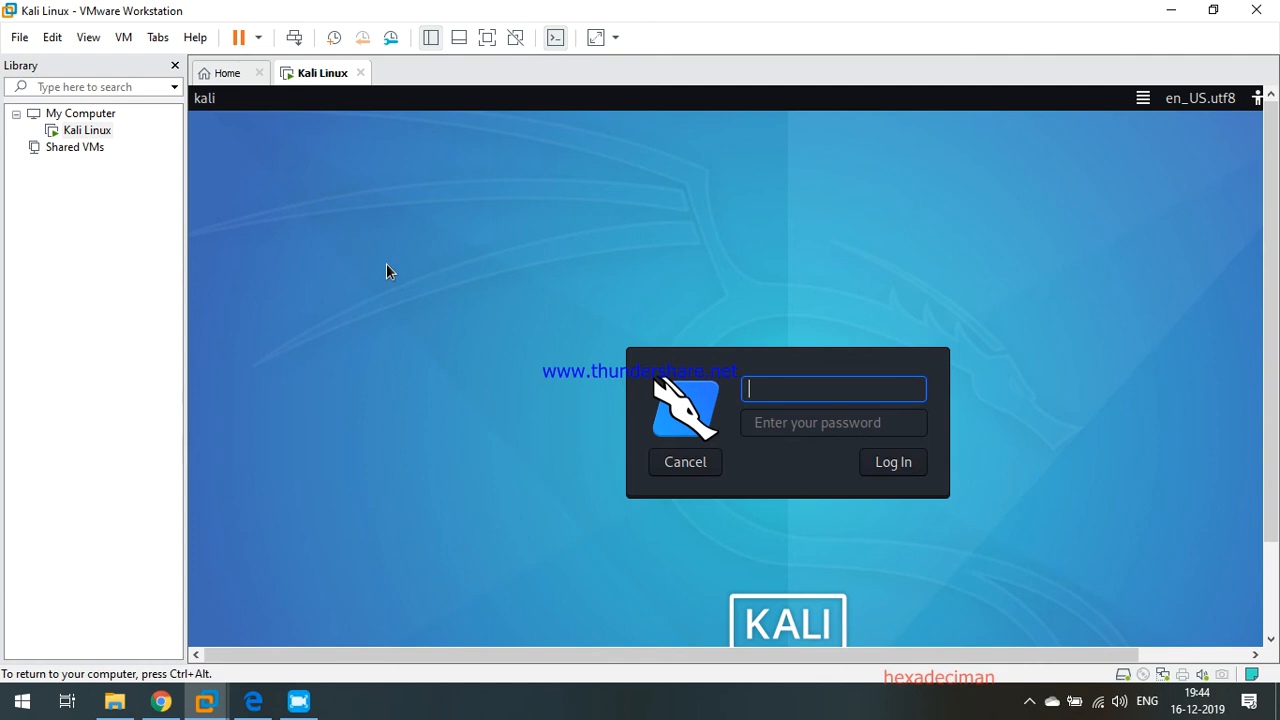
pyautogui.write('root')
pyautogui.press('Return')
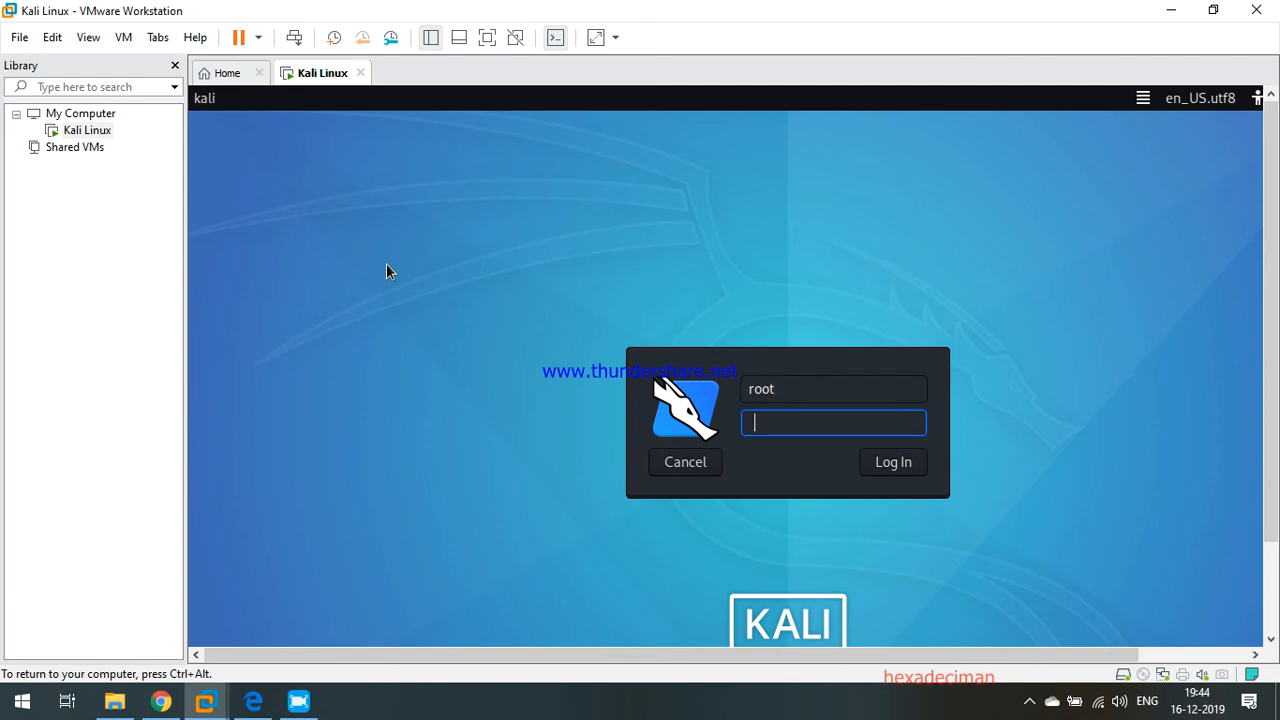
pyautogui.click(895, 463)
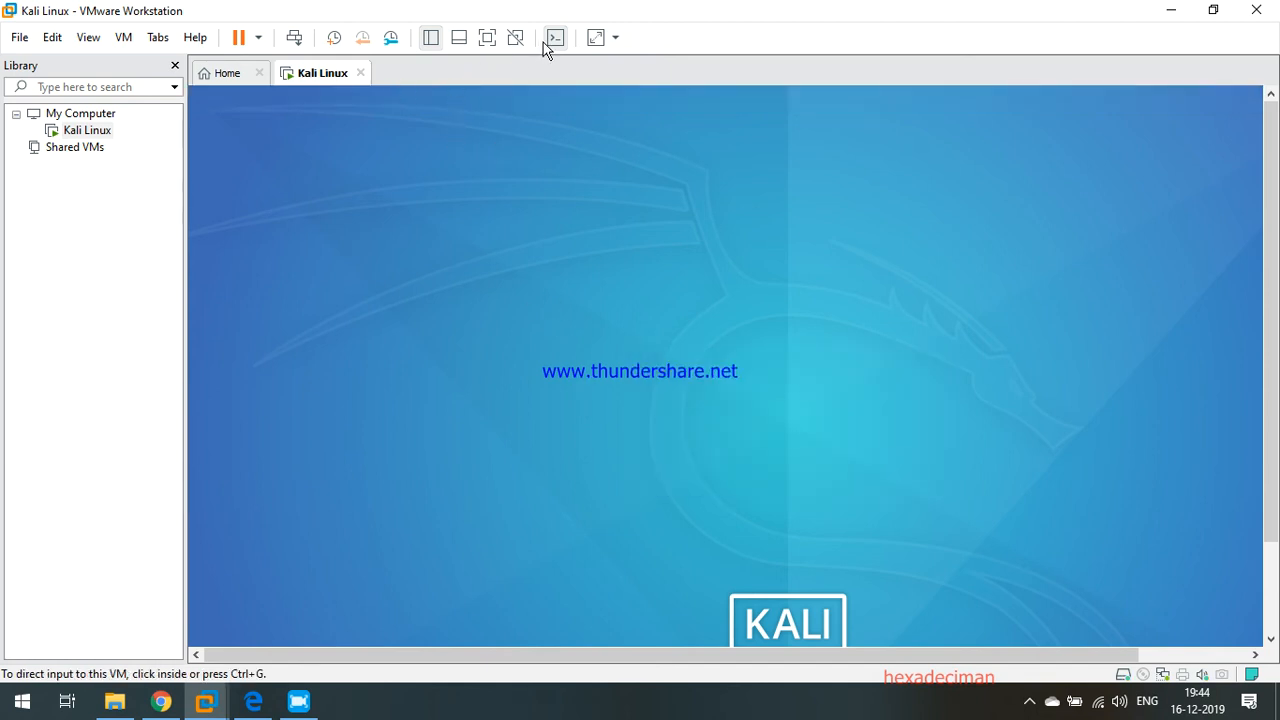
# Switch the Kali VM to full screen, view the application menu, and open the File System.
pyautogui.click(487, 38)
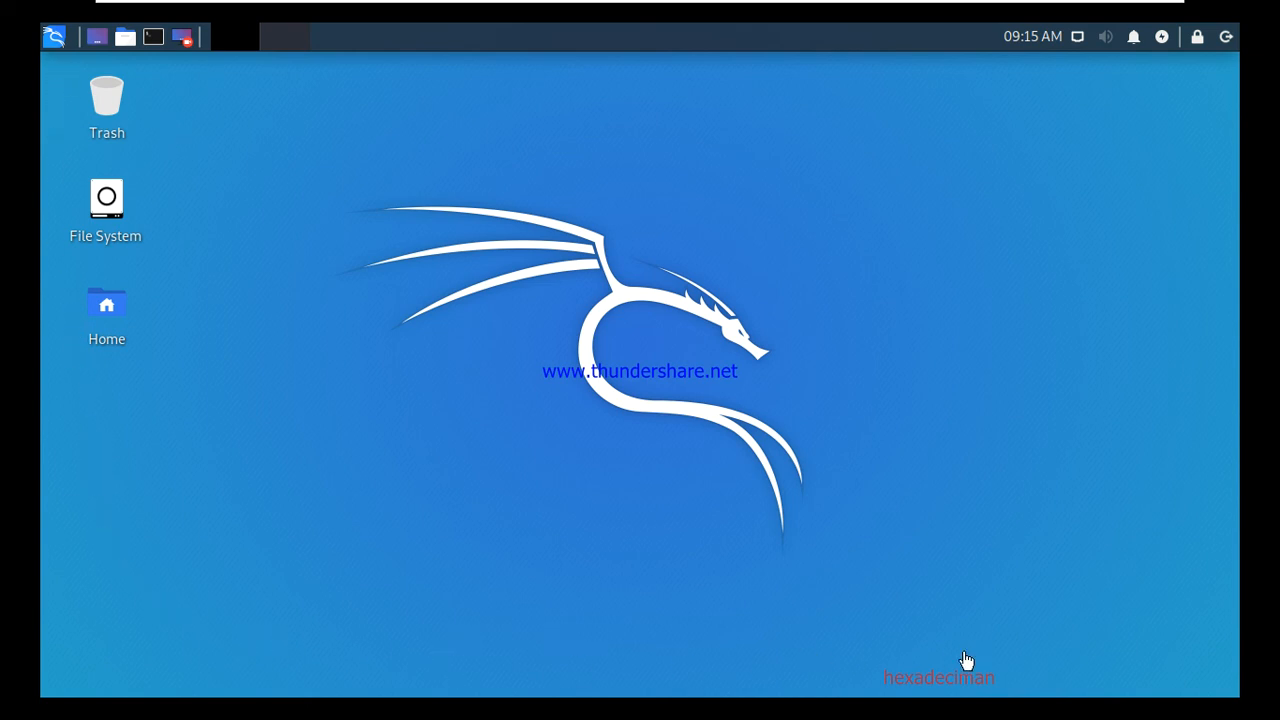
pyautogui.click(58, 39)
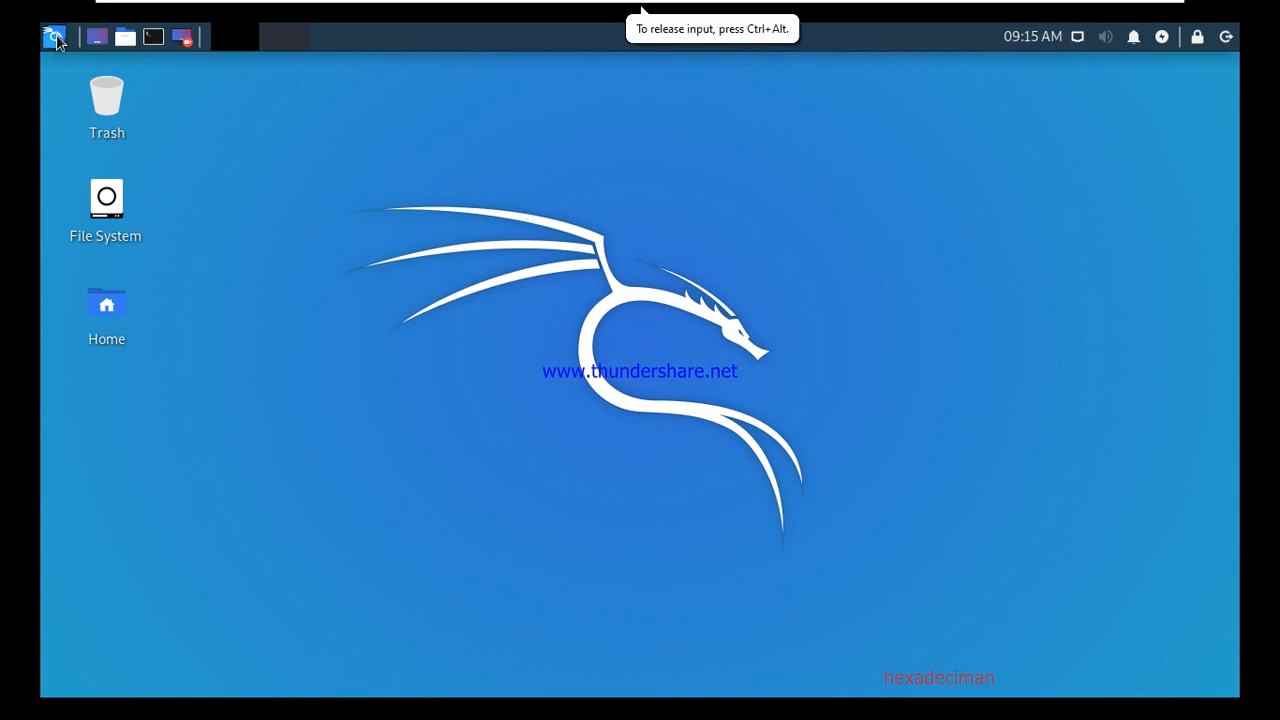
pyautogui.click(57, 40)
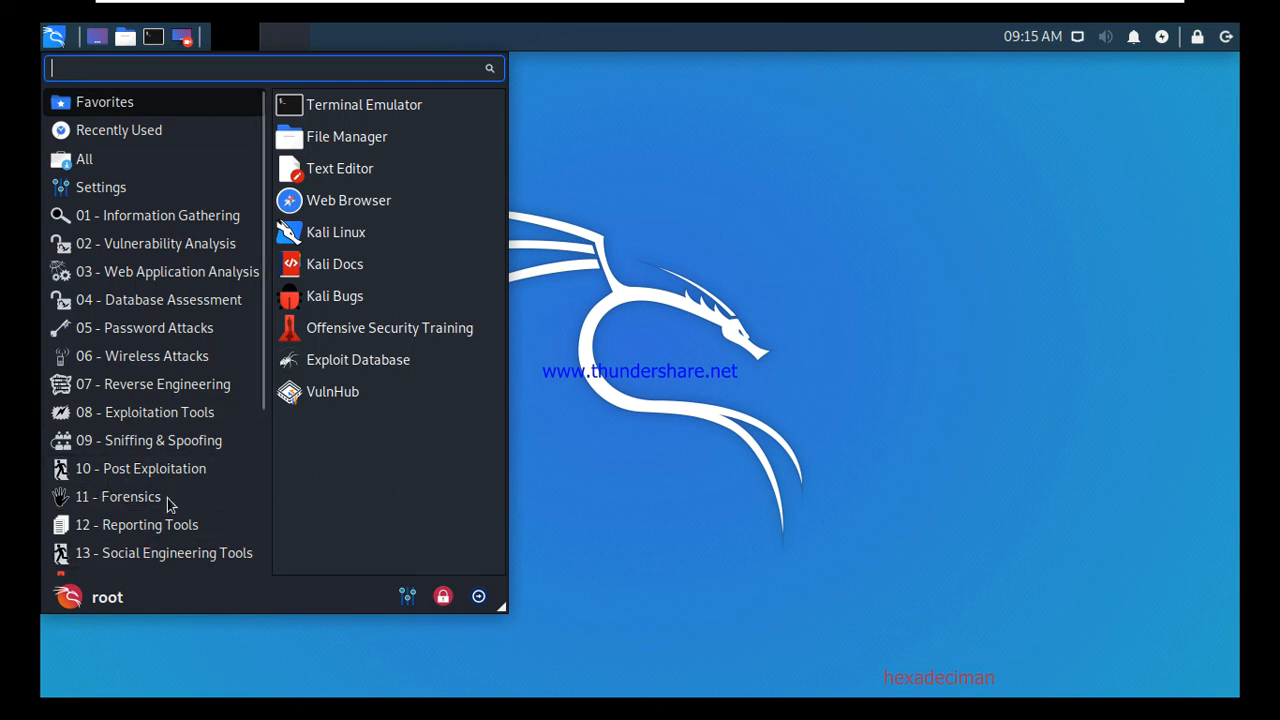
pyautogui.click(712, 462)
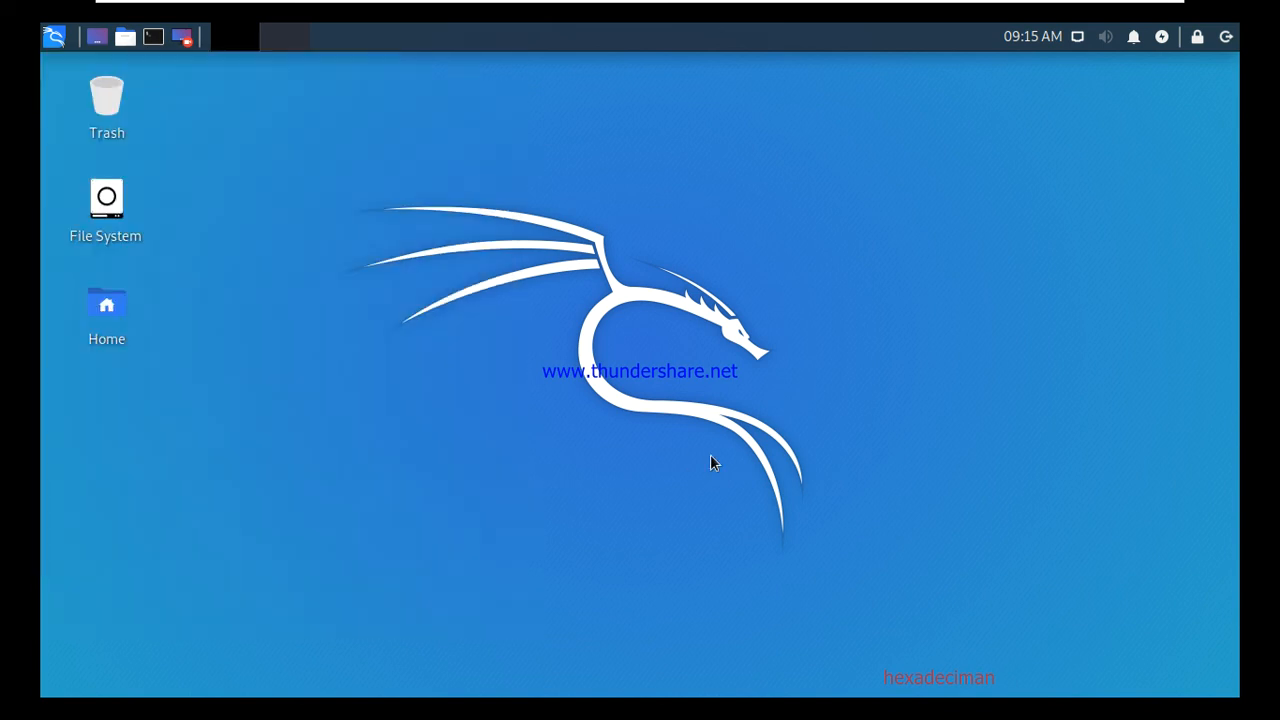
pyautogui.doubleClick(105, 205)
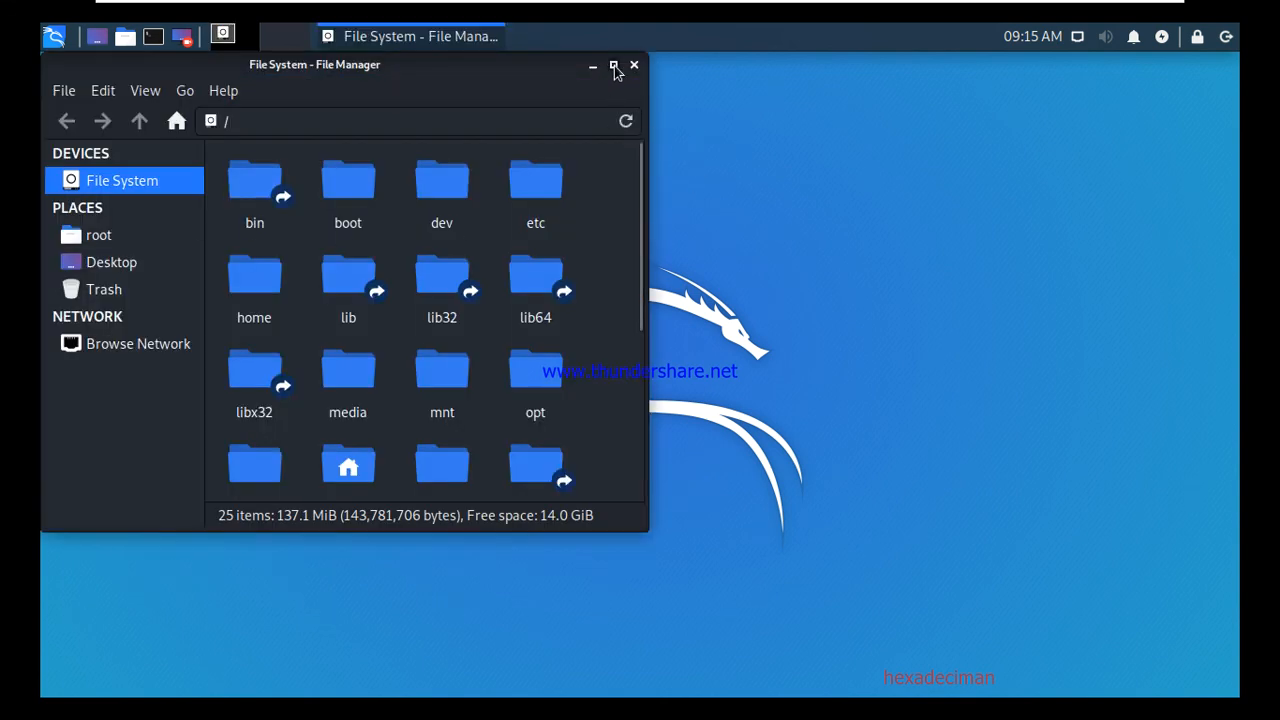
# Check the Desktop folder and Trash in Thunar, then open a terminal at ~/Desktop.
pyautogui.click(613, 65)
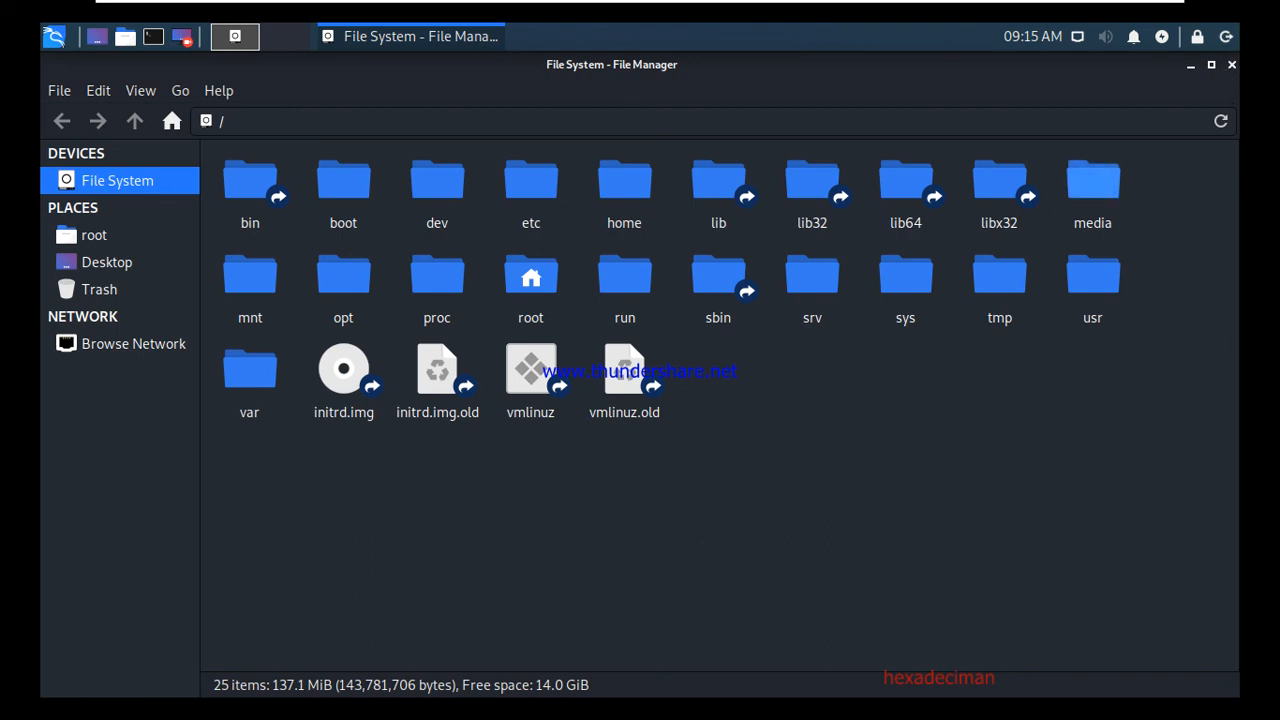
pyautogui.click(108, 263)
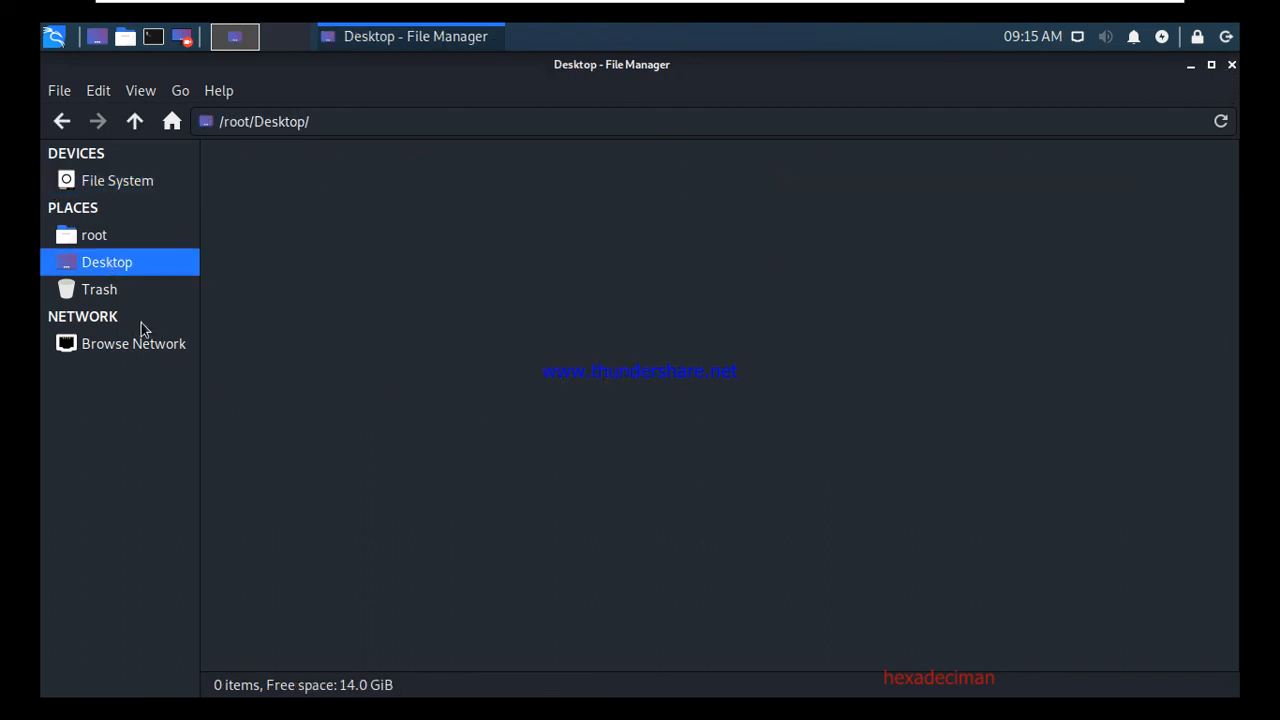
pyautogui.click(108, 291)
pyautogui.click(1231, 64)
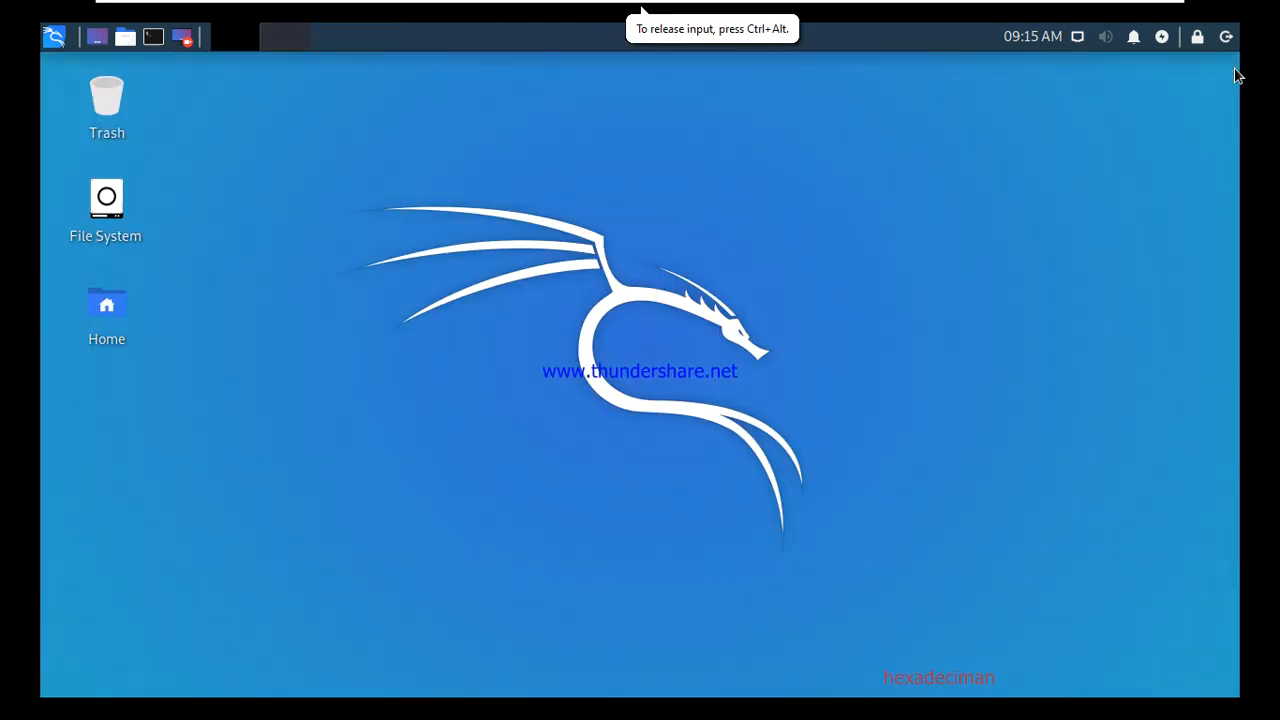
pyautogui.rightClick(320, 190)
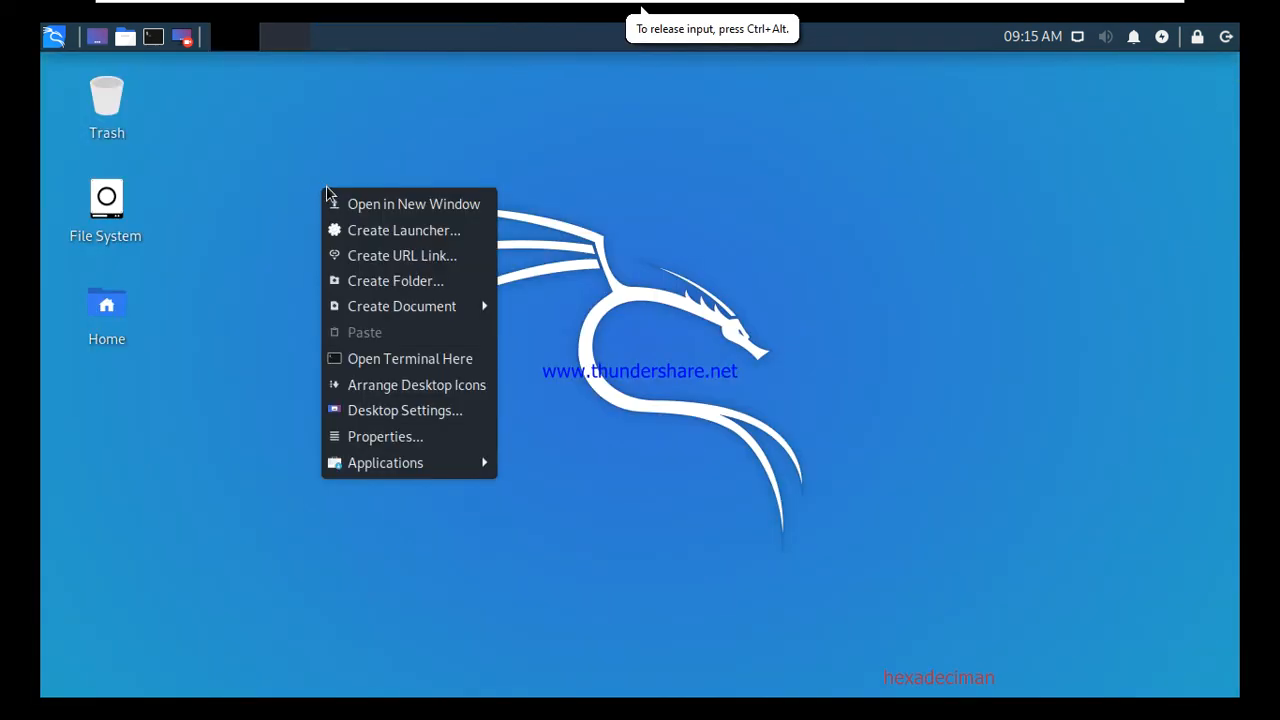
pyautogui.click(366, 358)
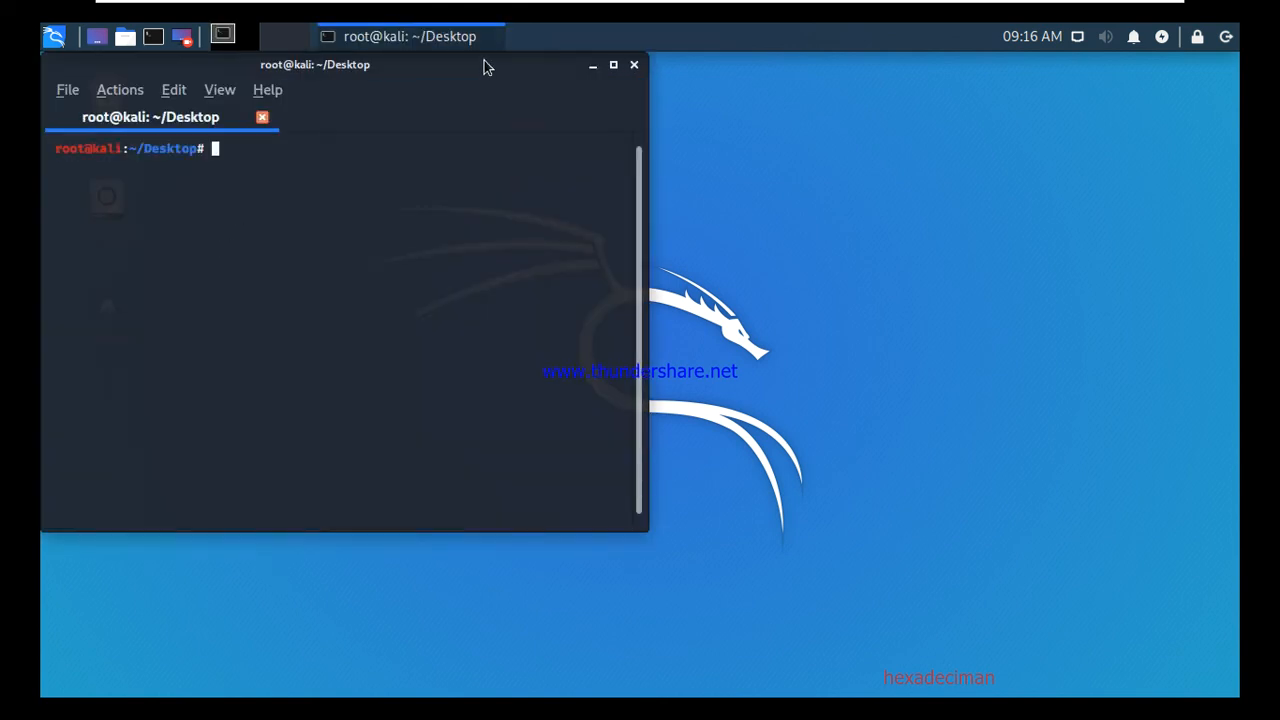
# Return to the home folder, list it with ls -lrt, and close the file manager.
pyautogui.moveTo(484, 66); pyautogui.dragTo(718, 122)
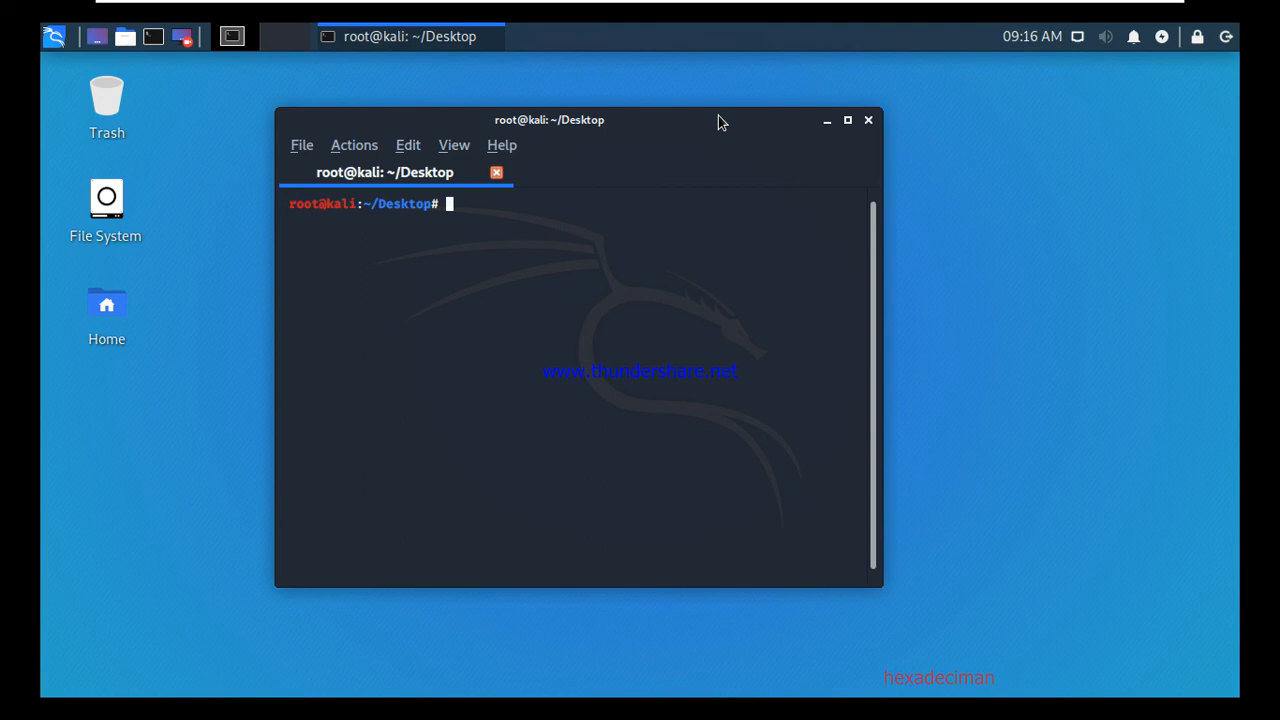
pyautogui.write('ls -')
pyautogui.press('BackSpace')
pyautogui.press('BackSpace')
pyautogui.press('BackSpace')
pyautogui.press('BackSpace')
pyautogui.write('cd')
pyautogui.press('Return')
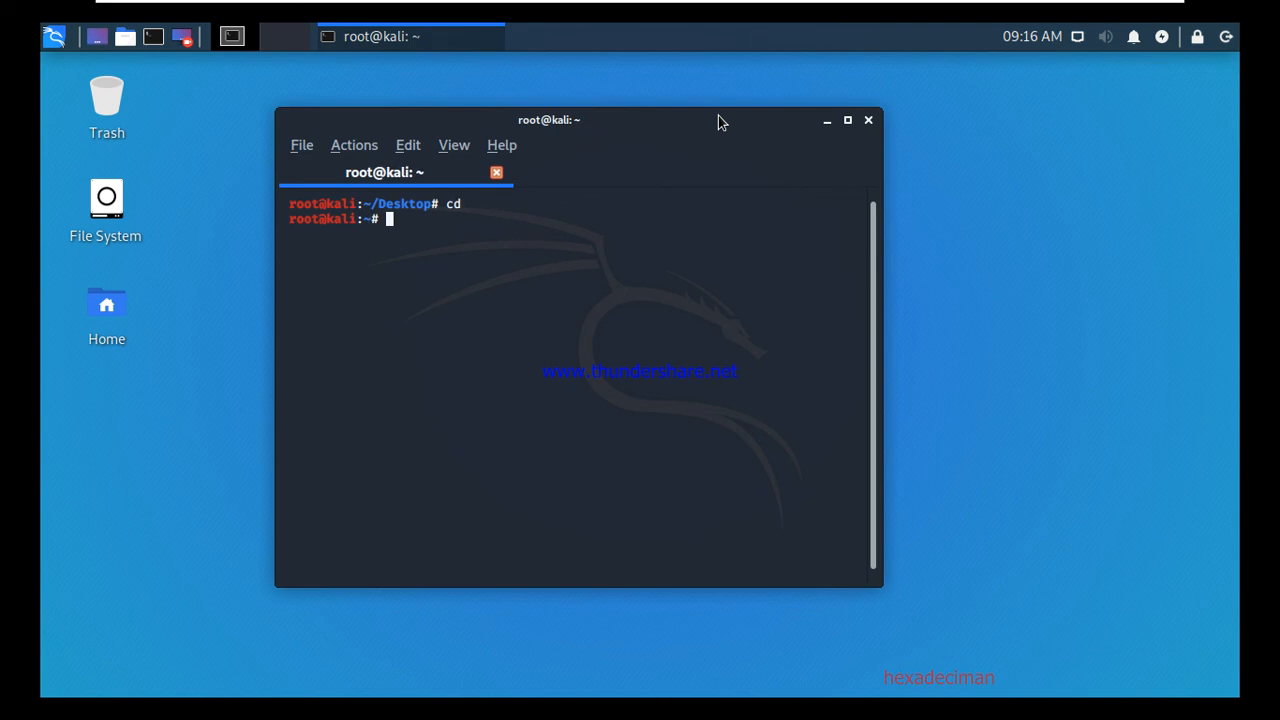
pyautogui.write('ls -lrt')
pyautogui.press('Return')
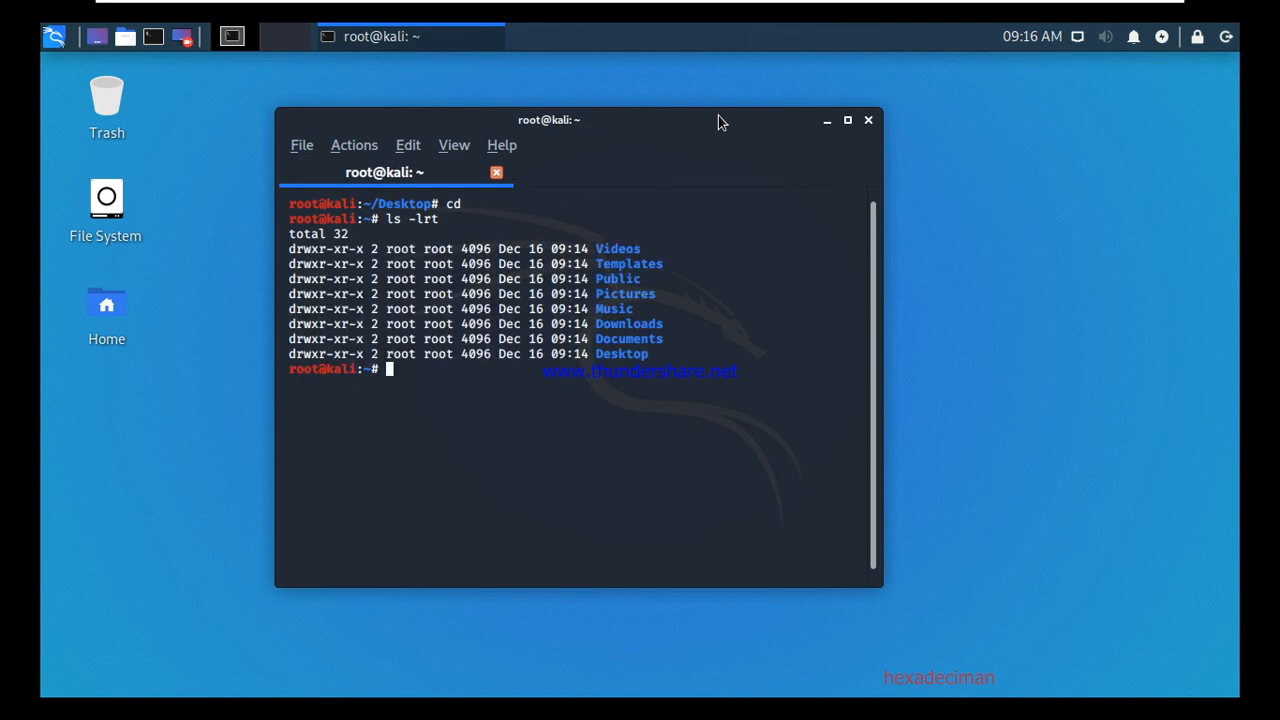
pyautogui.doubleClick(110, 211)
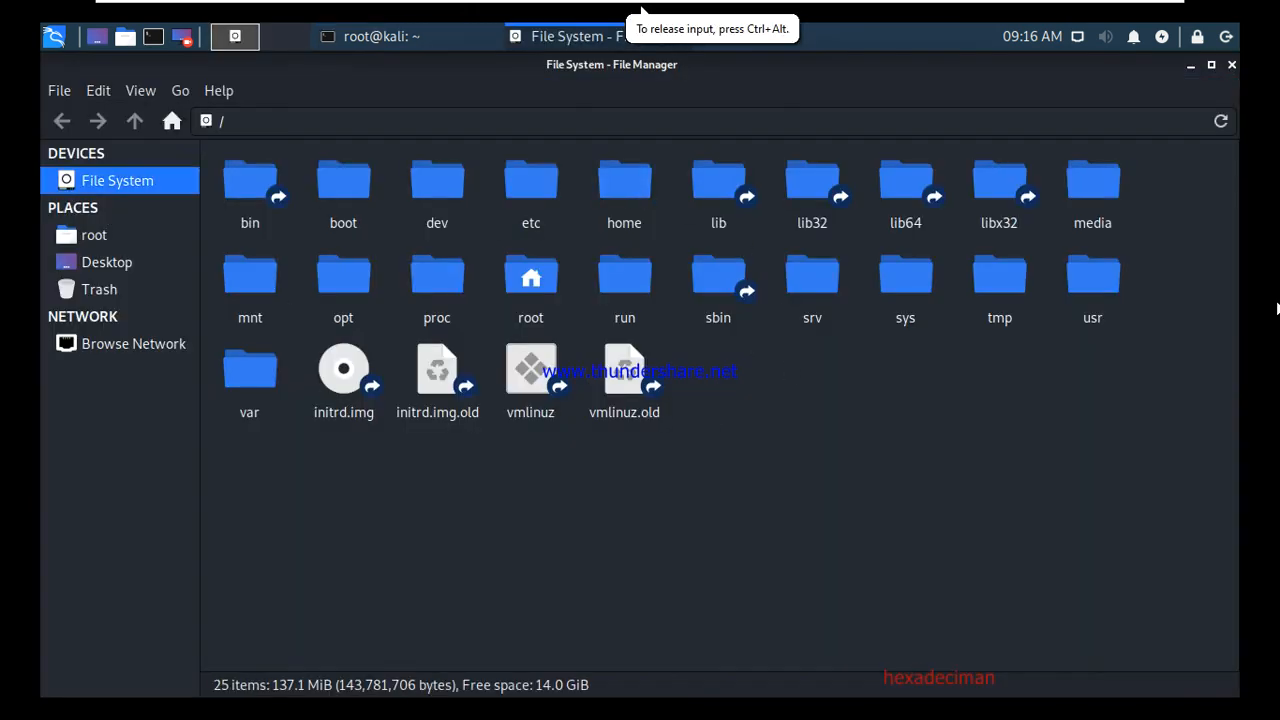
pyautogui.click(1231, 64)
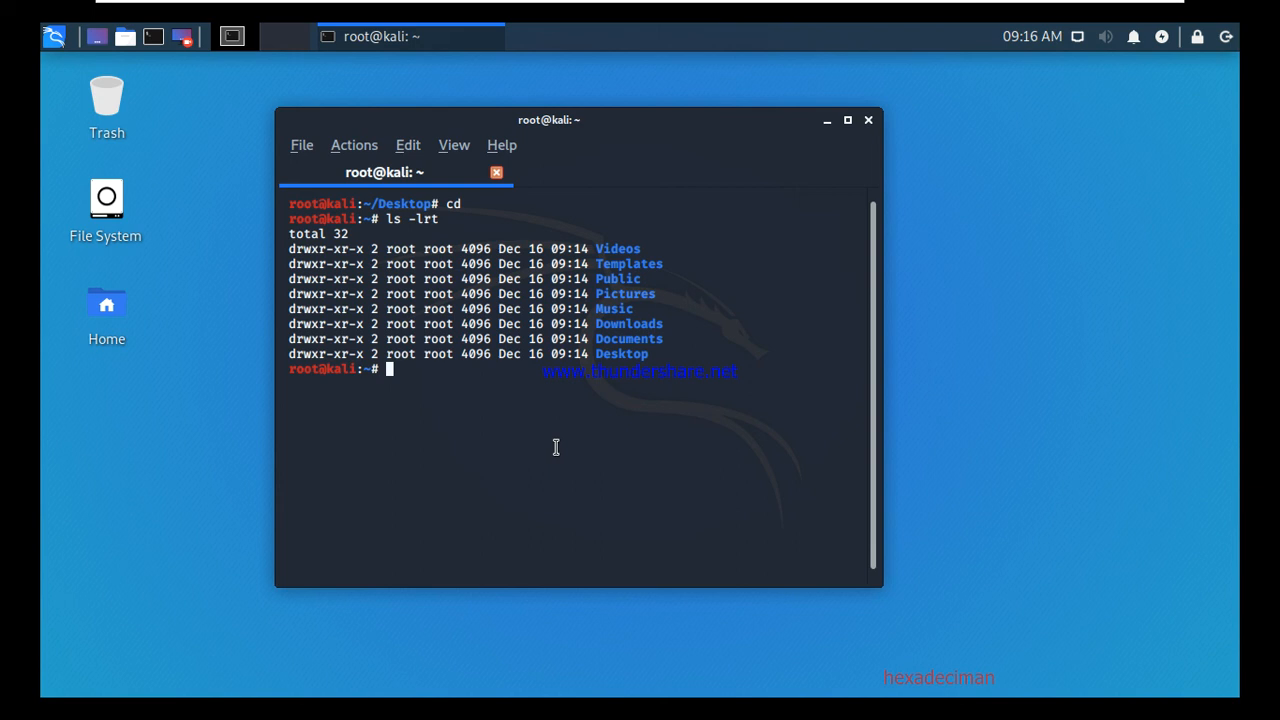
# Change the shell's working directory to ~/Desktop with cd Desktop/.
pyautogui.write('cd Dek')
pyautogui.press('BackSpace')
pyautogui.write('sk')
pyautogui.press('Tab')
pyautogui.press('Return')
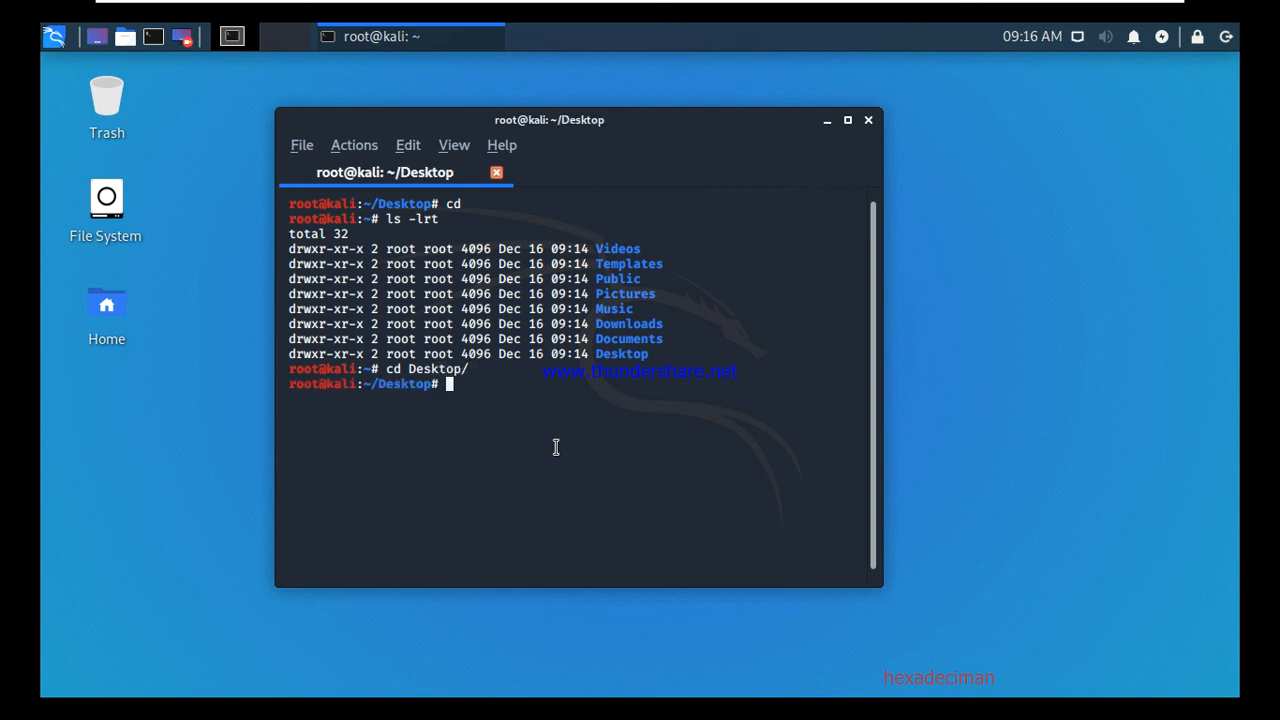
pyautogui.write('touch')
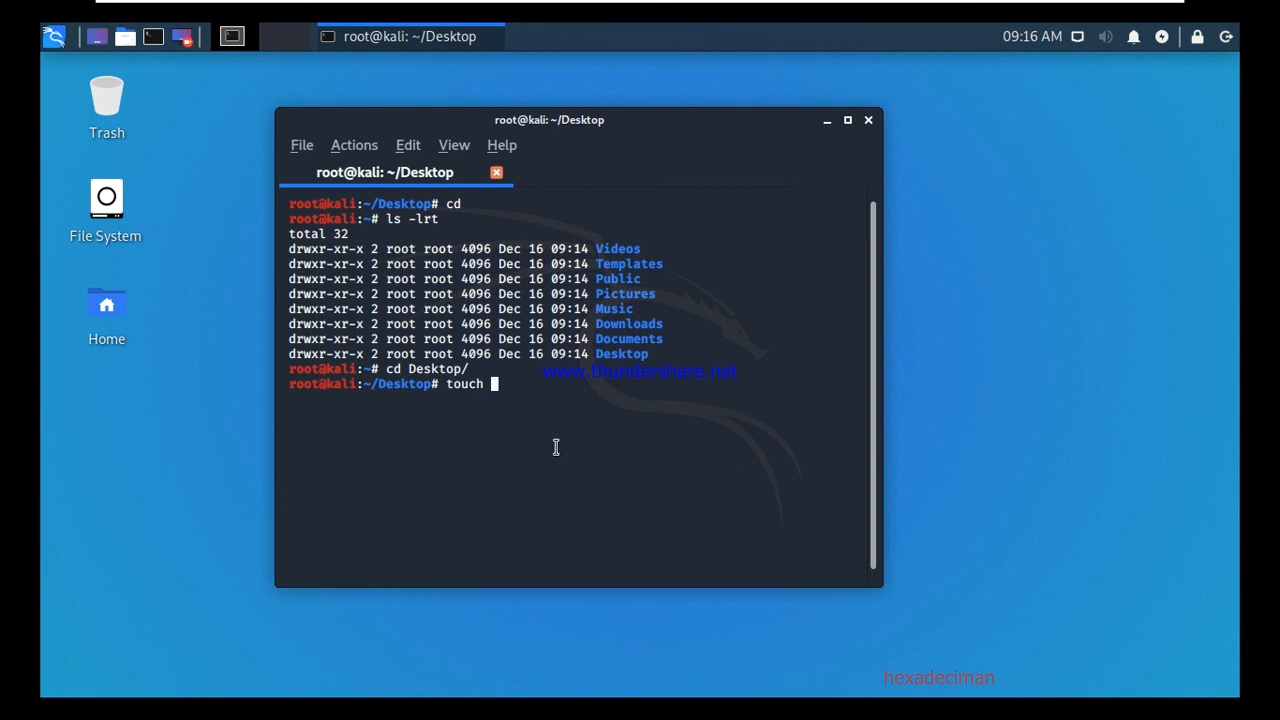
# Create newlearning.txt and append a 'my name is …' line giving the user's name.
pyautogui.write('newfile')
pyautogui.press('BackSpace')
pyautogui.press('BackSpace')
pyautogui.press('BackSpace')
pyautogui.press('BackSpace')
pyautogui.write('learning.txt')
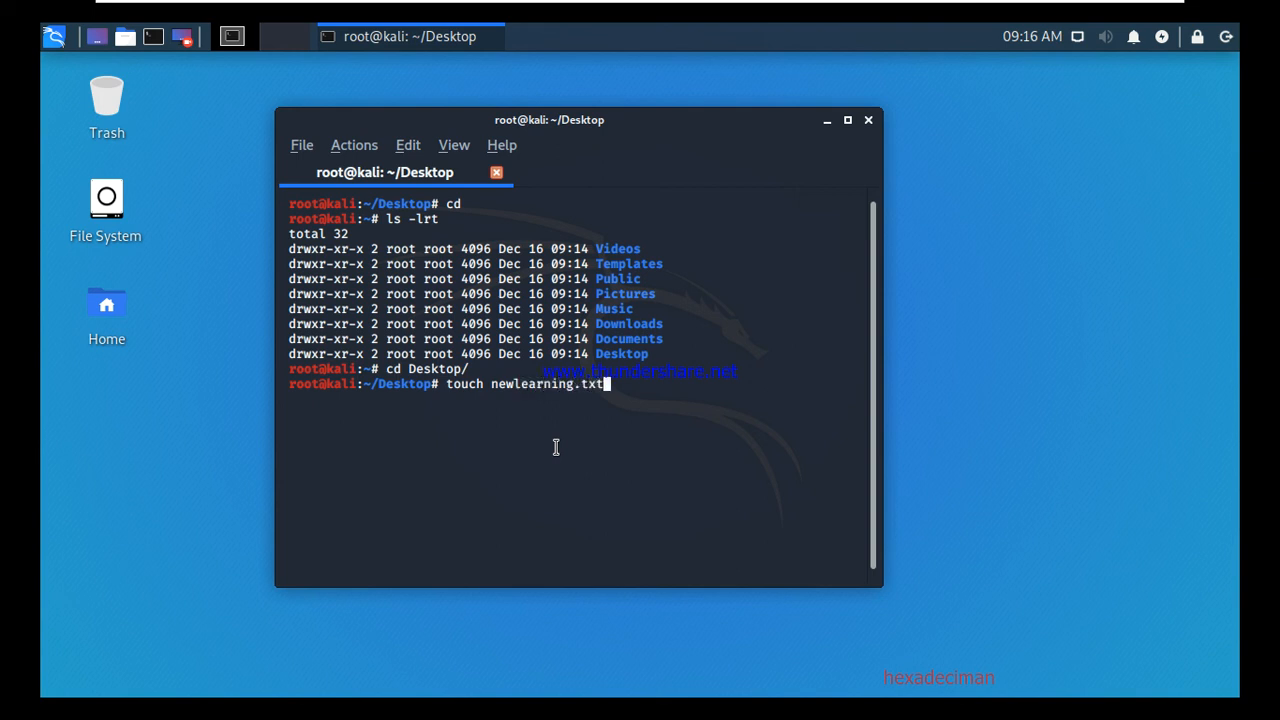
pyautogui.press('Return')
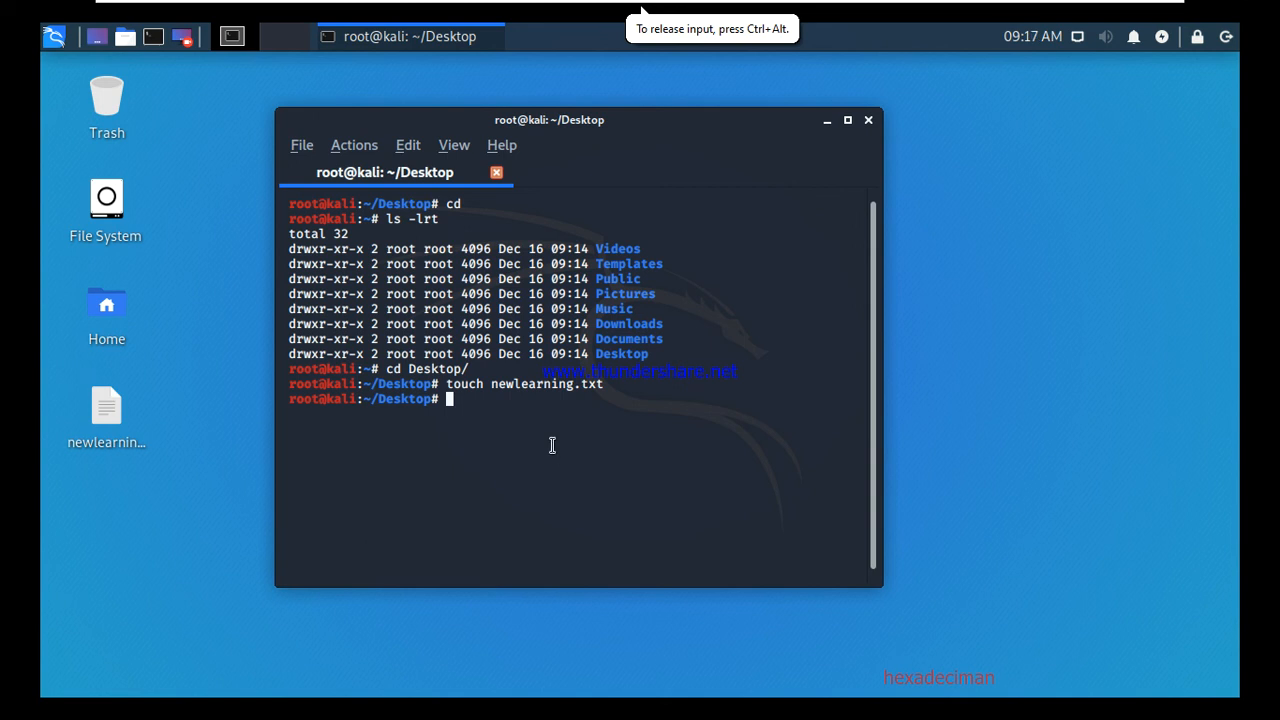
pyautogui.write('echo "')
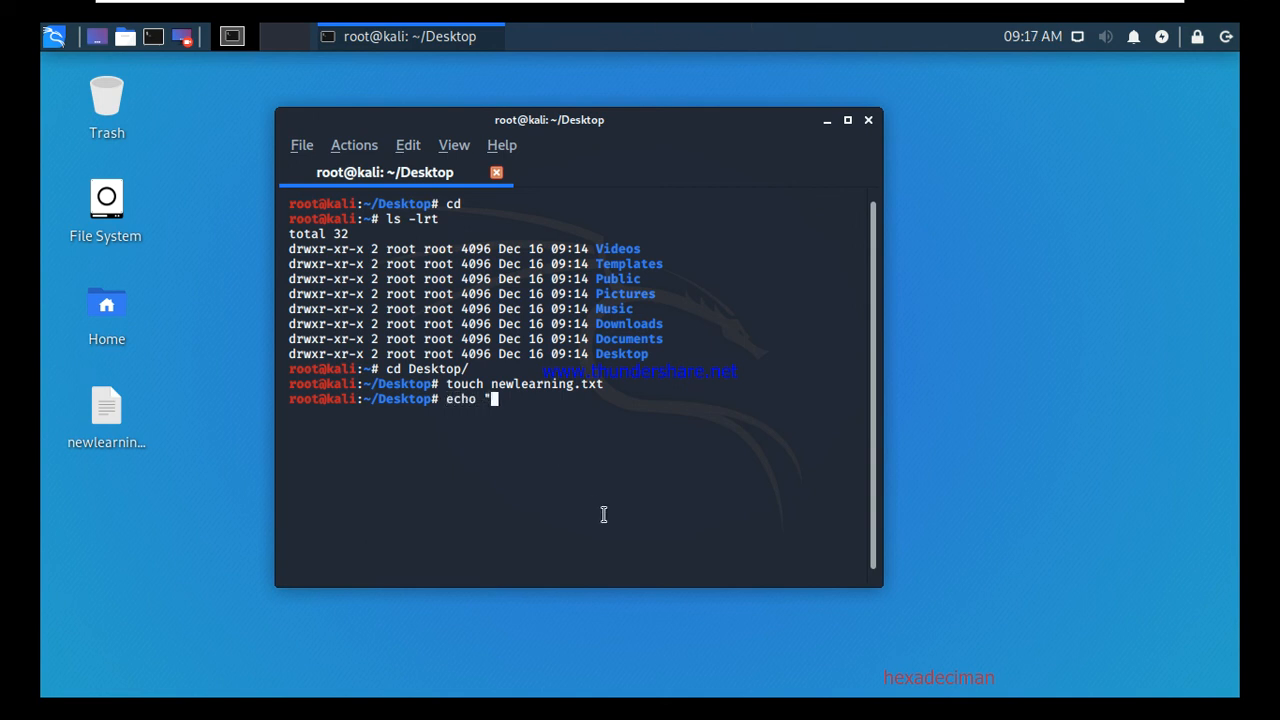
pyautogui.write('my name is Sanja')
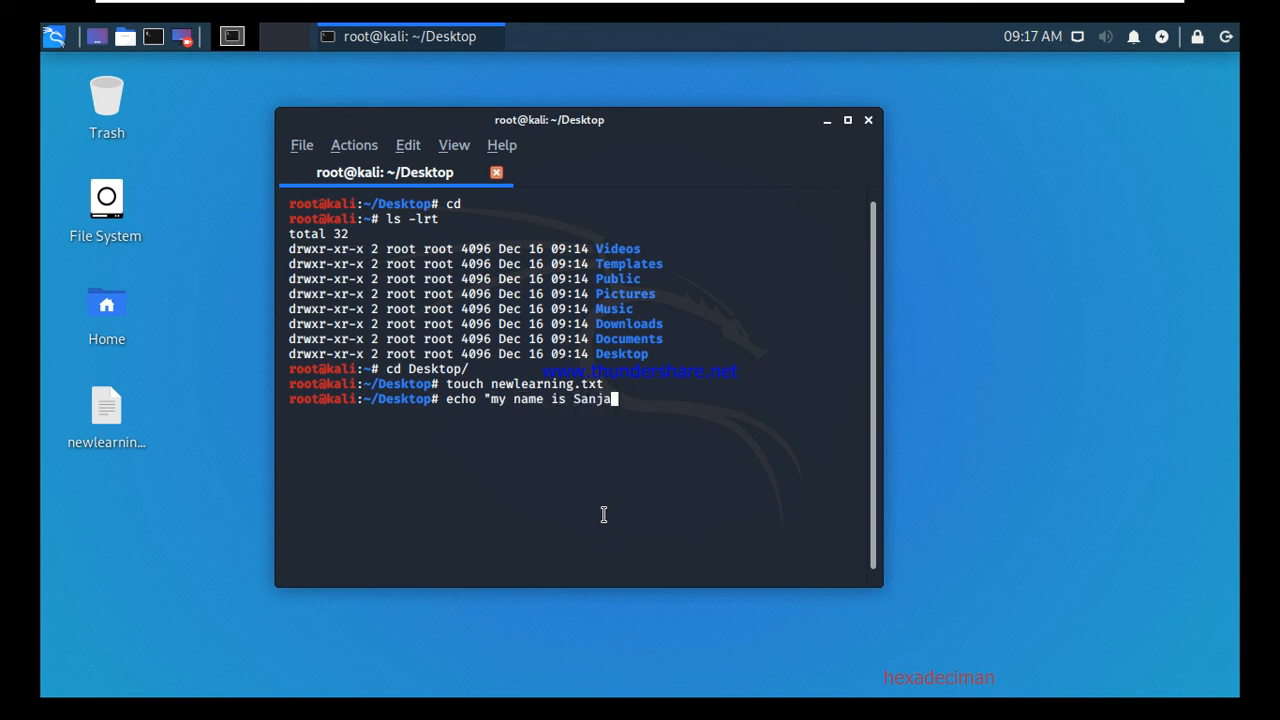
pyautogui.write('y Rana" >> new')
pyautogui.press('Tab')
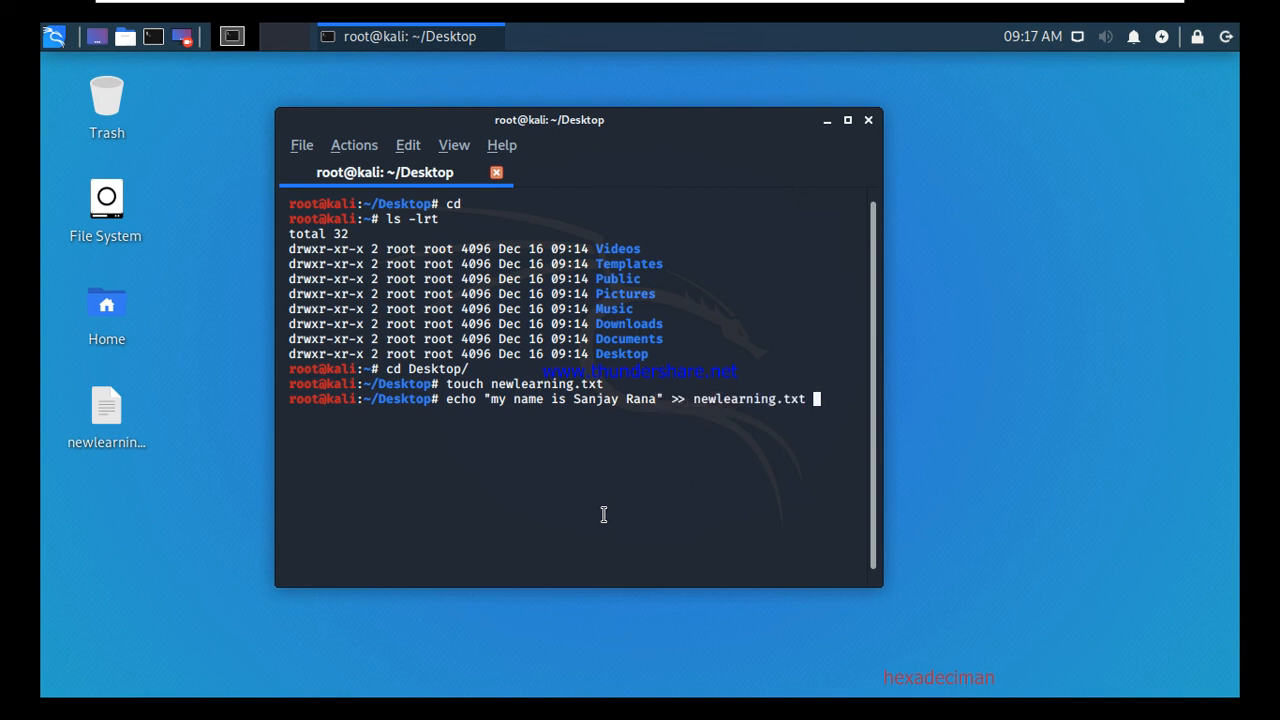
pyautogui.press('Return')
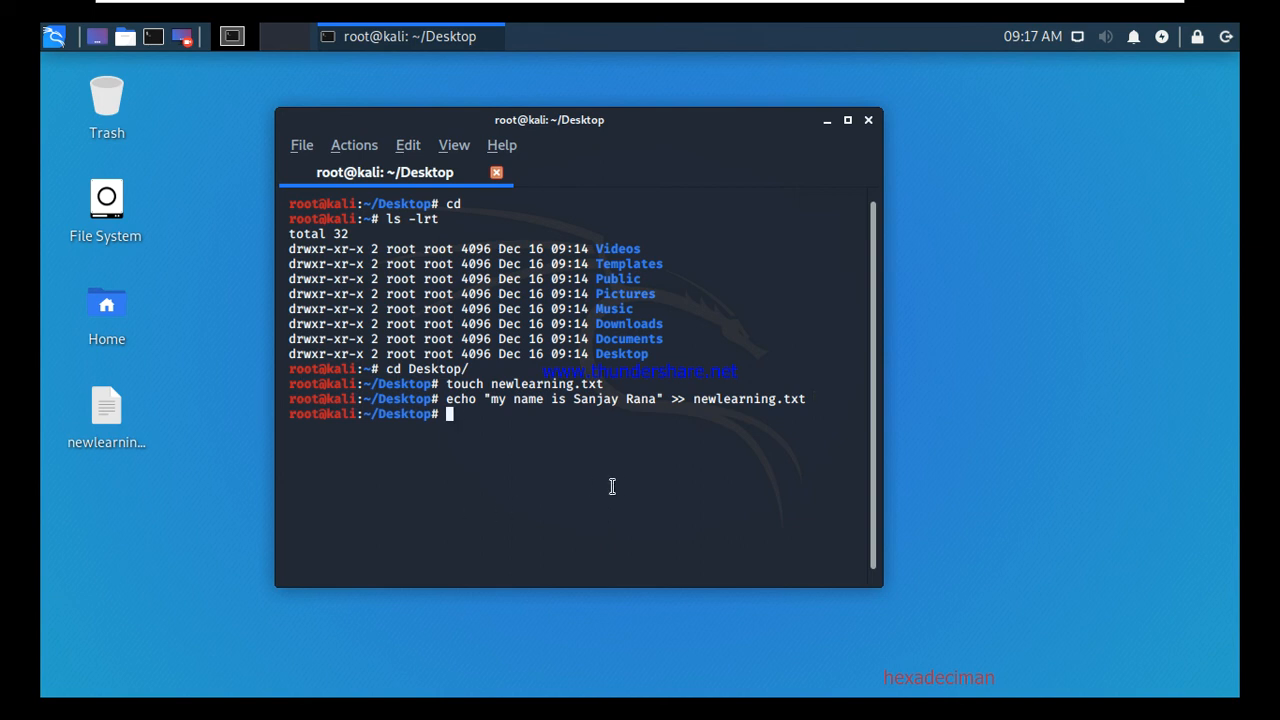
# Print newlearning.txt with cat and briefly view it in the text editor.
pyautogui.write('cat new')
pyautogui.press('Return')
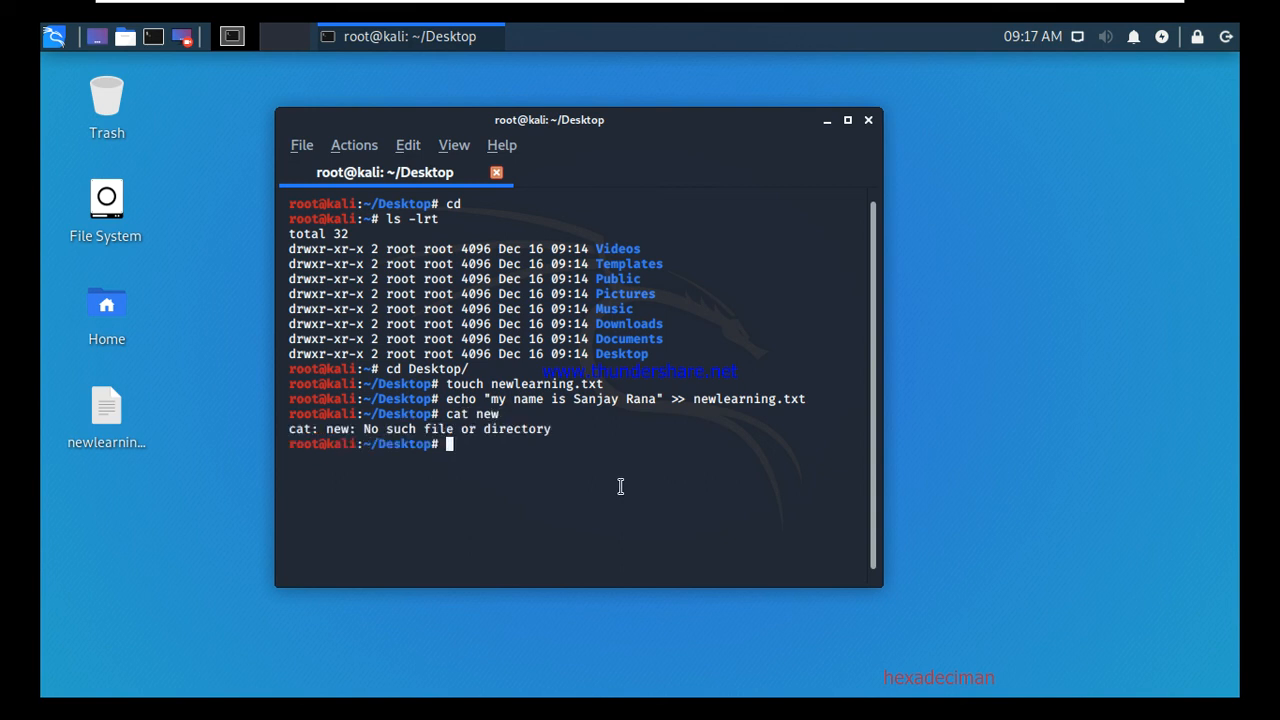
pyautogui.write('cat new')
pyautogui.press('Tab')
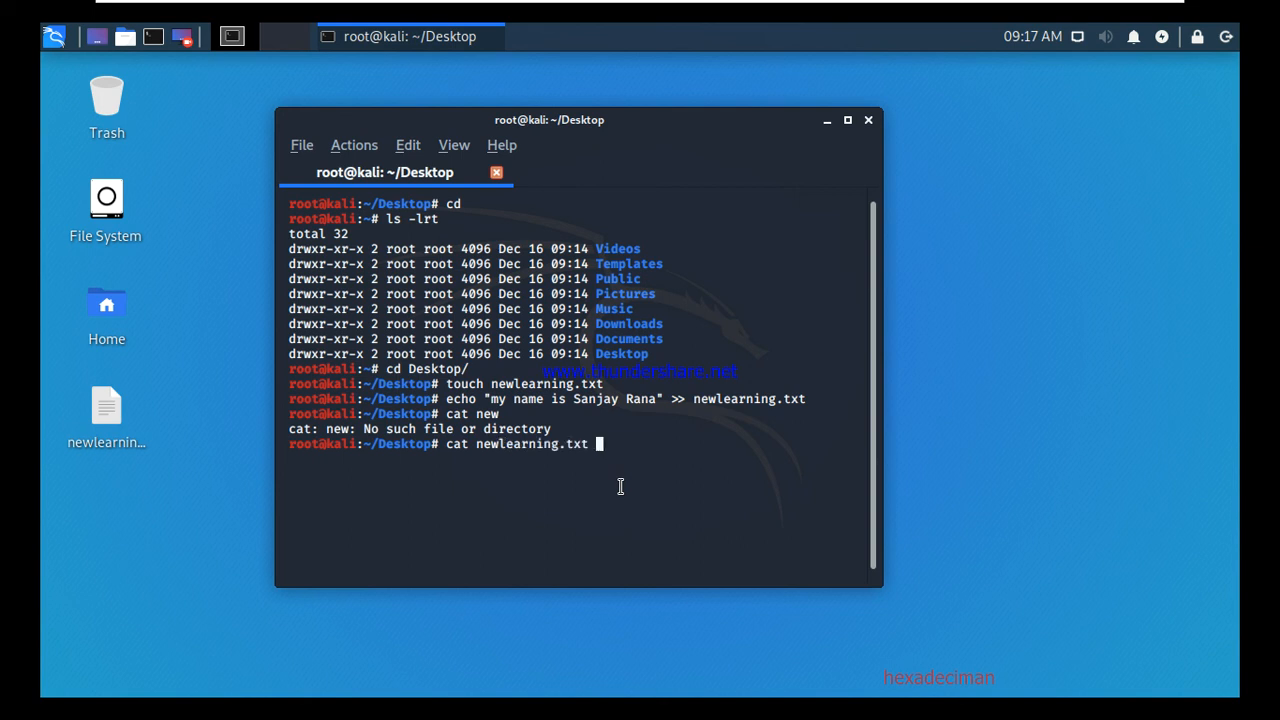
pyautogui.press('Return')
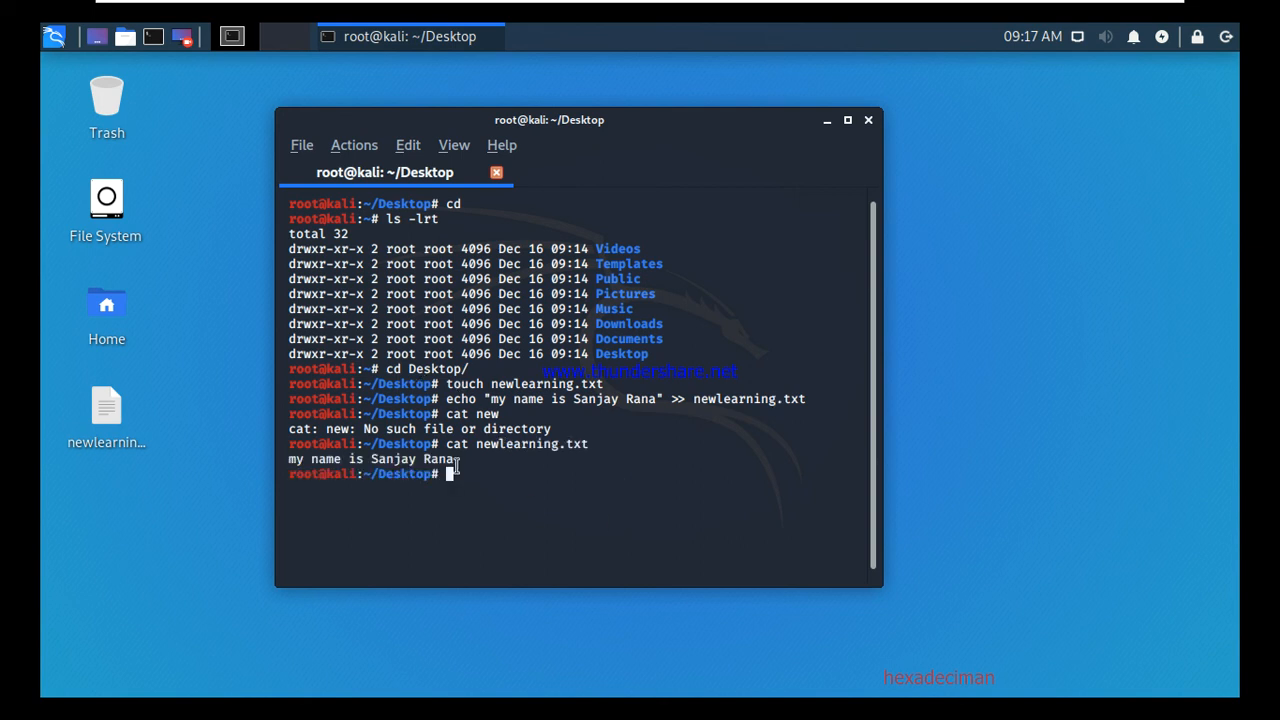
pyautogui.doubleClick(96, 418)
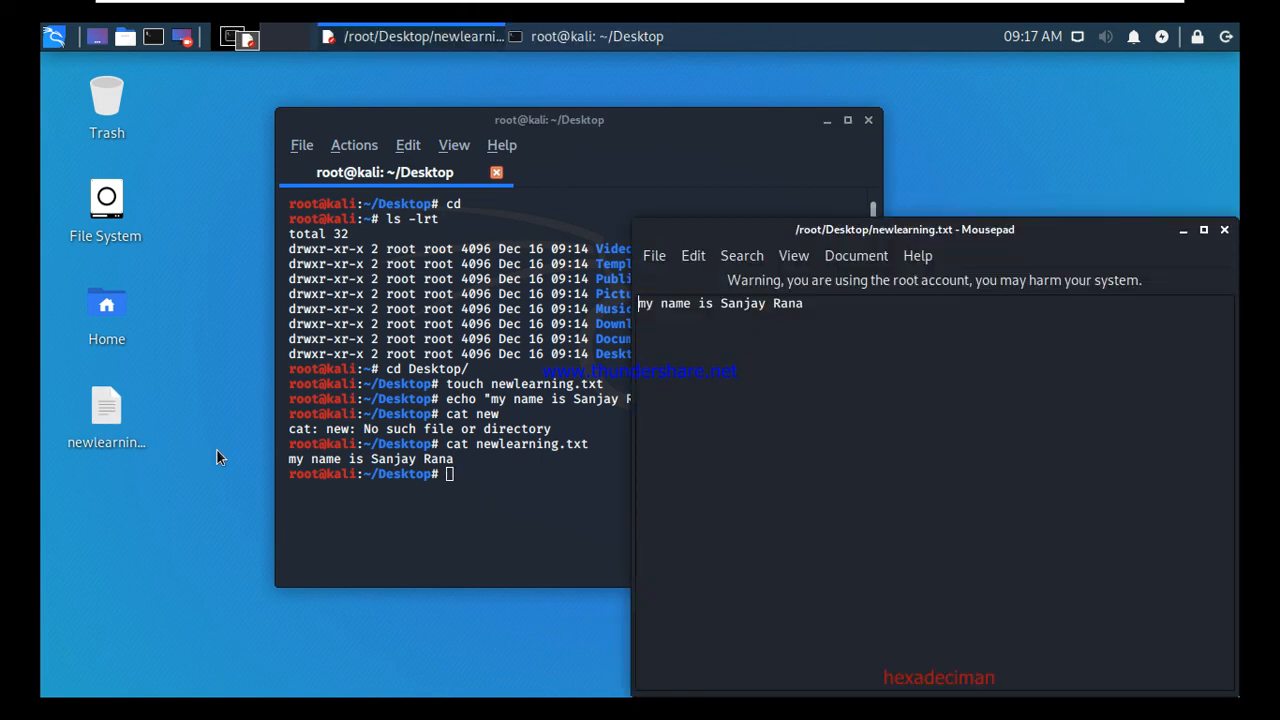
pyautogui.moveTo(1081, 230); pyautogui.dragTo(803, 153)
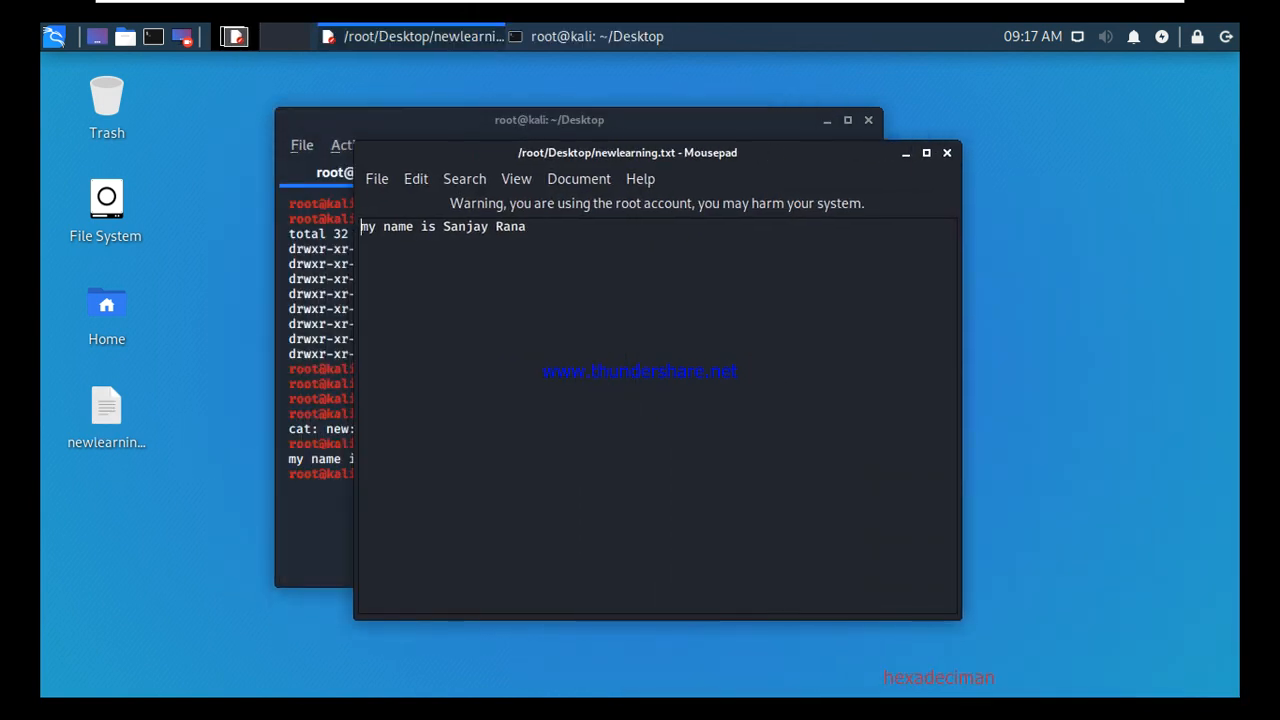
pyautogui.click(947, 154)
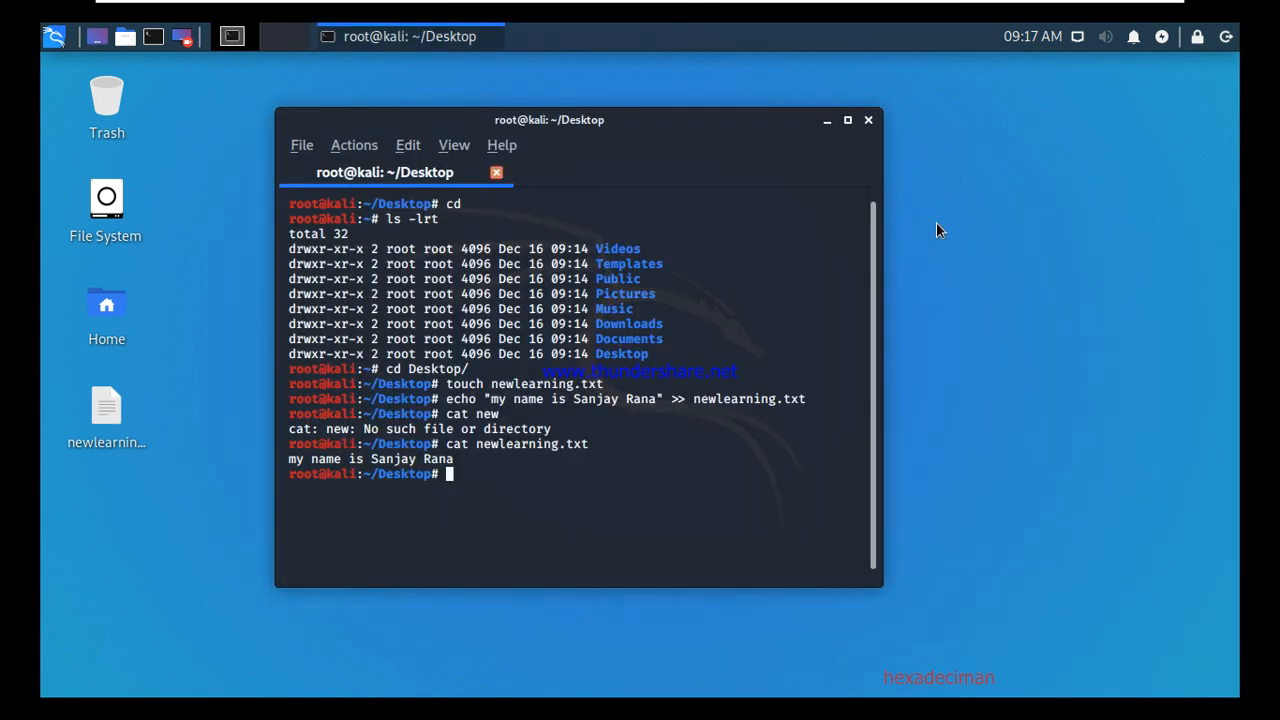
# Open newlearning.txt in vi and start a new line after the first.
pyautogui.write('vi new')
pyautogui.press('Tab')
pyautogui.press('Return')
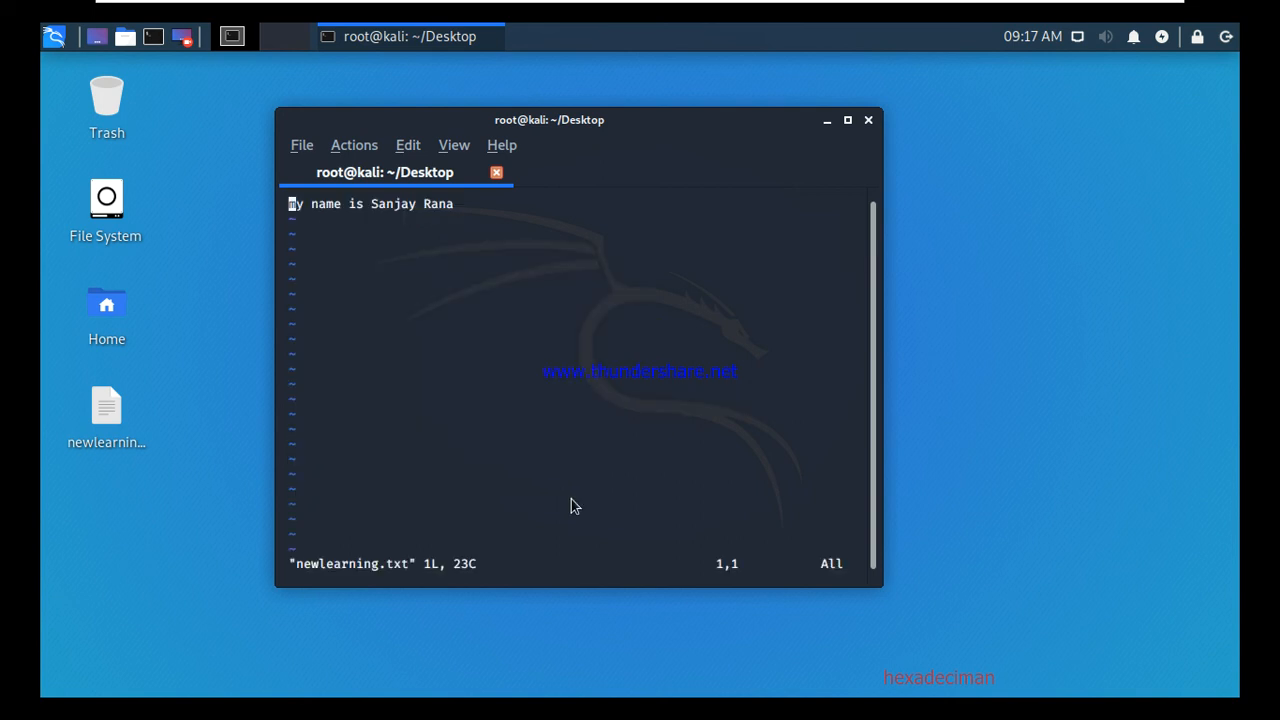
pyautogui.press('Right')
pyautogui.press('Right')
pyautogui.press('Right')
pyautogui.press('Right')
pyautogui.press('Right')
pyautogui.press('Right')
pyautogui.press('Right')
pyautogui.press('Right')
pyautogui.press('Right')
pyautogui.press('Right')
pyautogui.press('Right')
pyautogui.press('Right')
pyautogui.press('Right')
pyautogui.press('Right')
pyautogui.press('Right')
pyautogui.press('Right')
pyautogui.press('Right')
pyautogui.press('Right')
pyautogui.press('Right')
pyautogui.press('Right')
pyautogui.press('Escape')
pyautogui.press('a')
pyautogui.press('Return')
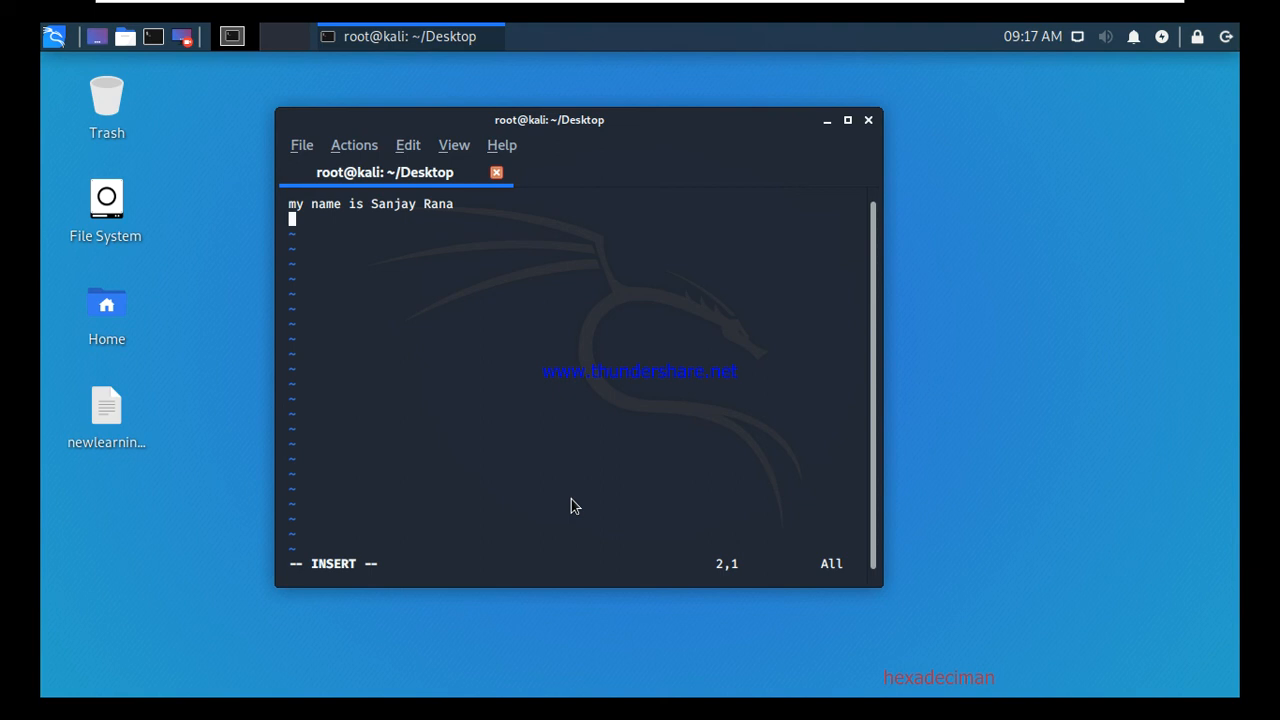
# Type 'i am sharing session for Kali linux installation.' and save the file with :wq.
pyautogui.write('i am sharing session')
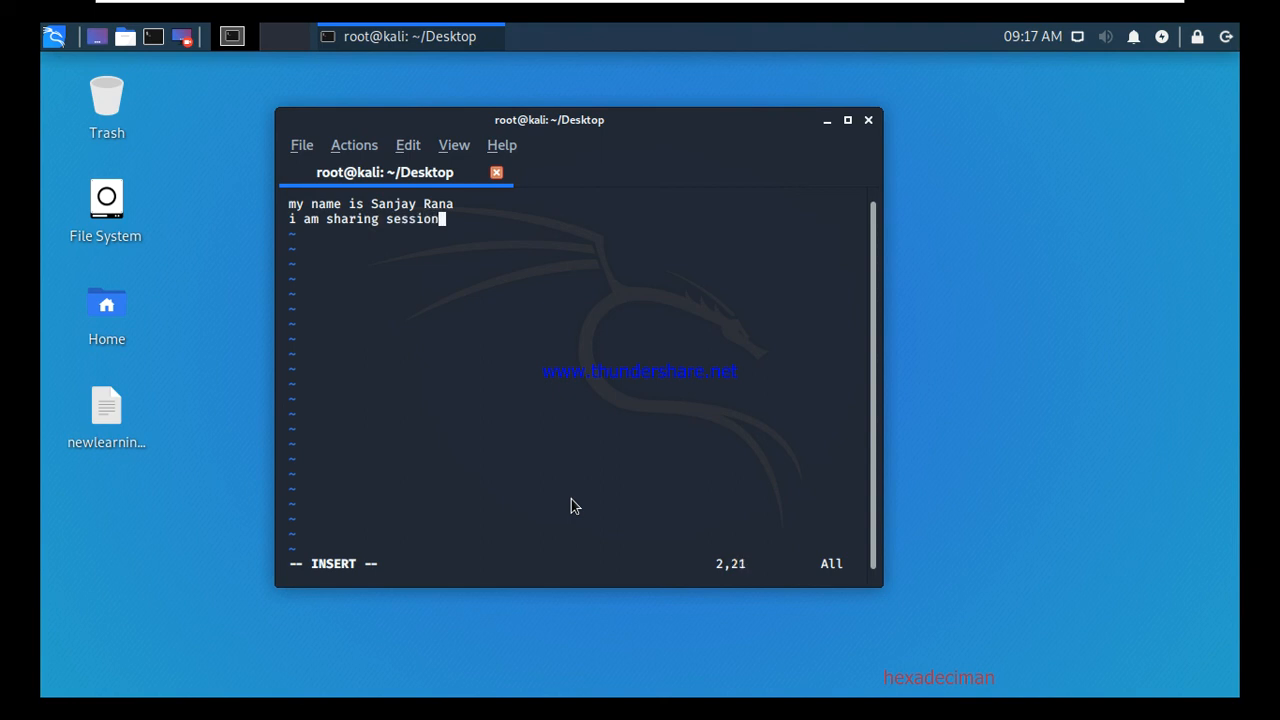
pyautogui.write(' for Kali')
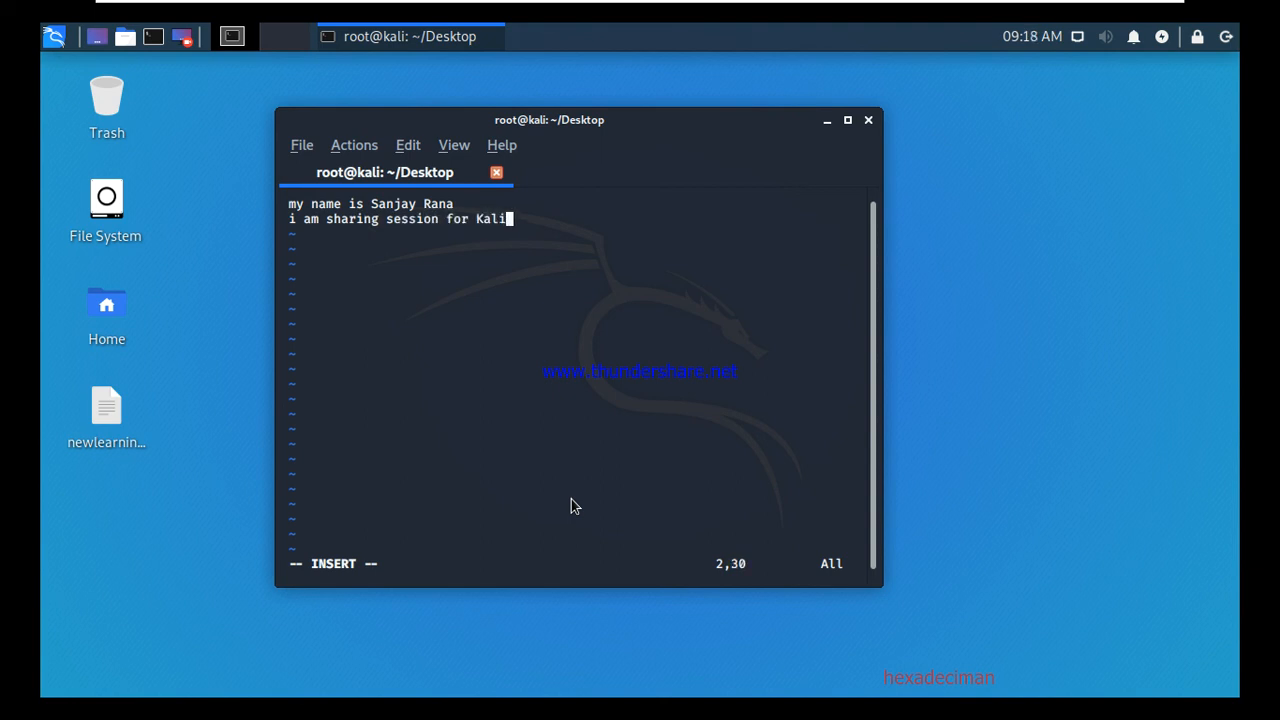
pyautogui.write(' linux installation.')
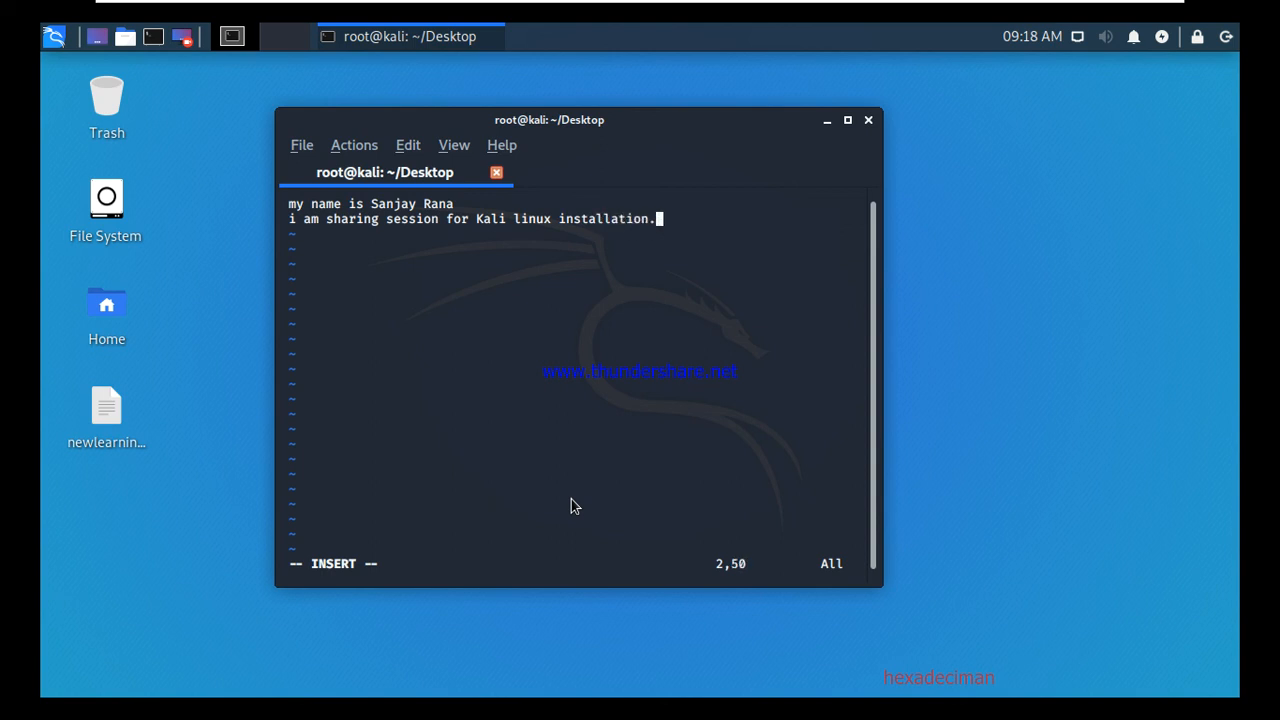
pyautogui.press('Escape')
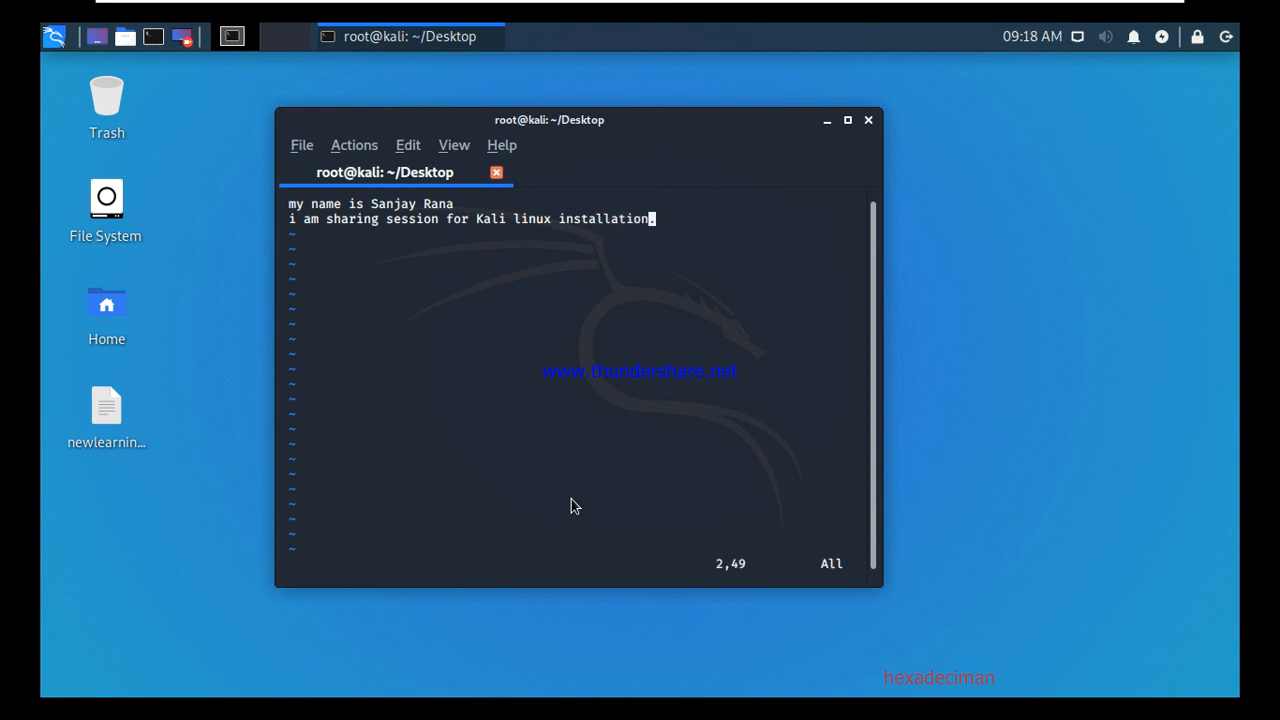
pyautogui.write(':wq')
pyautogui.press('Return')
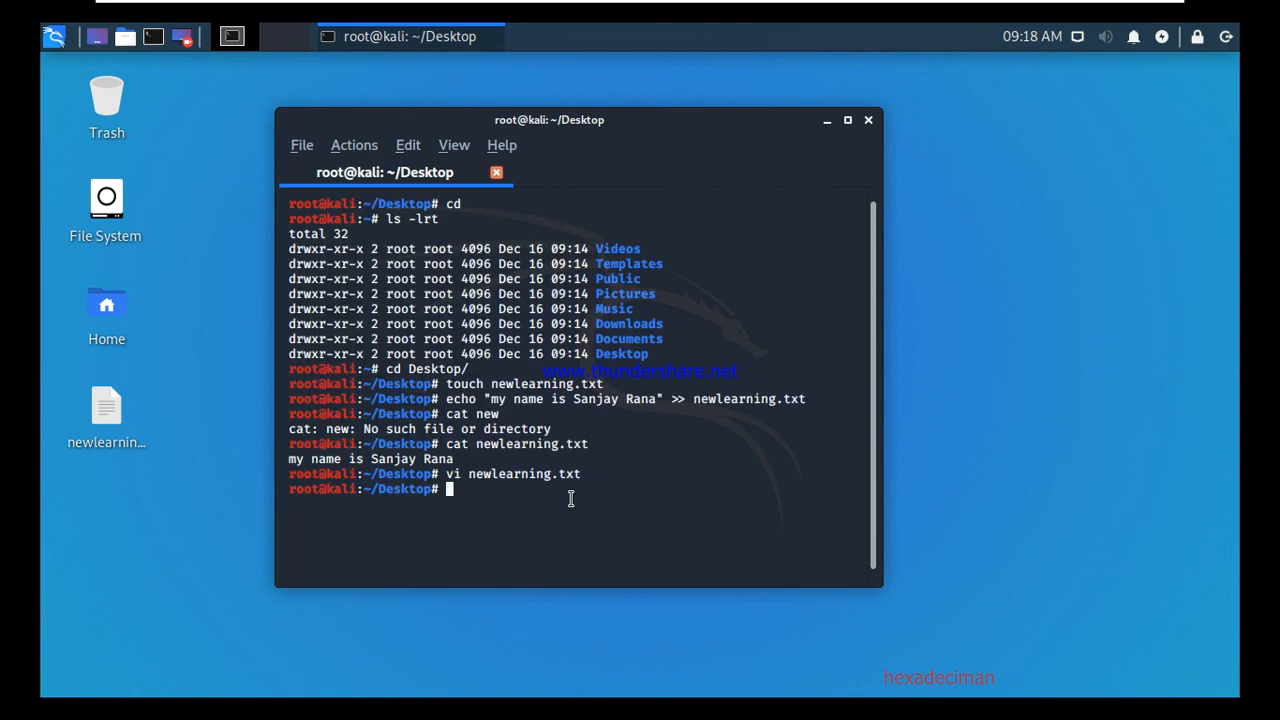
pyautogui.write('cat new')
pyautogui.press('Tab')
# Print both lines of newlearning.txt, then exit full-screen to the windowed Kali VM.
pyautogui.press('Return')
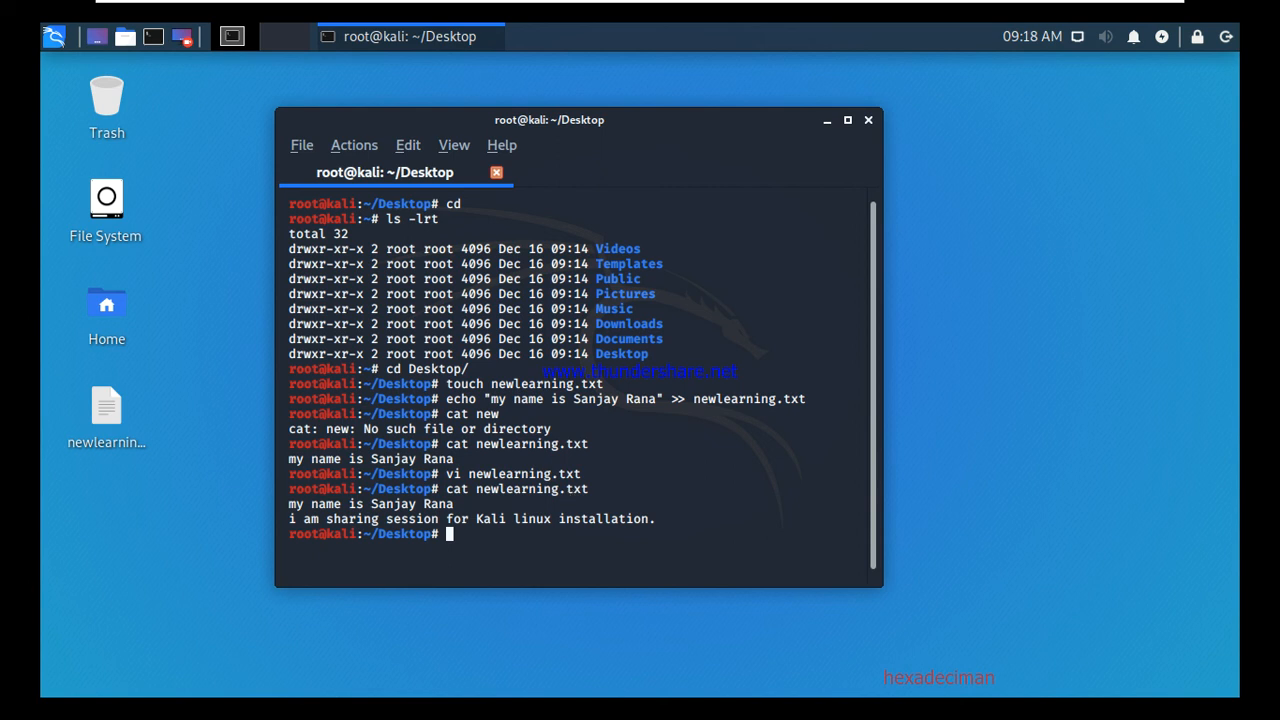
pyautogui.moveTo(576, 6)
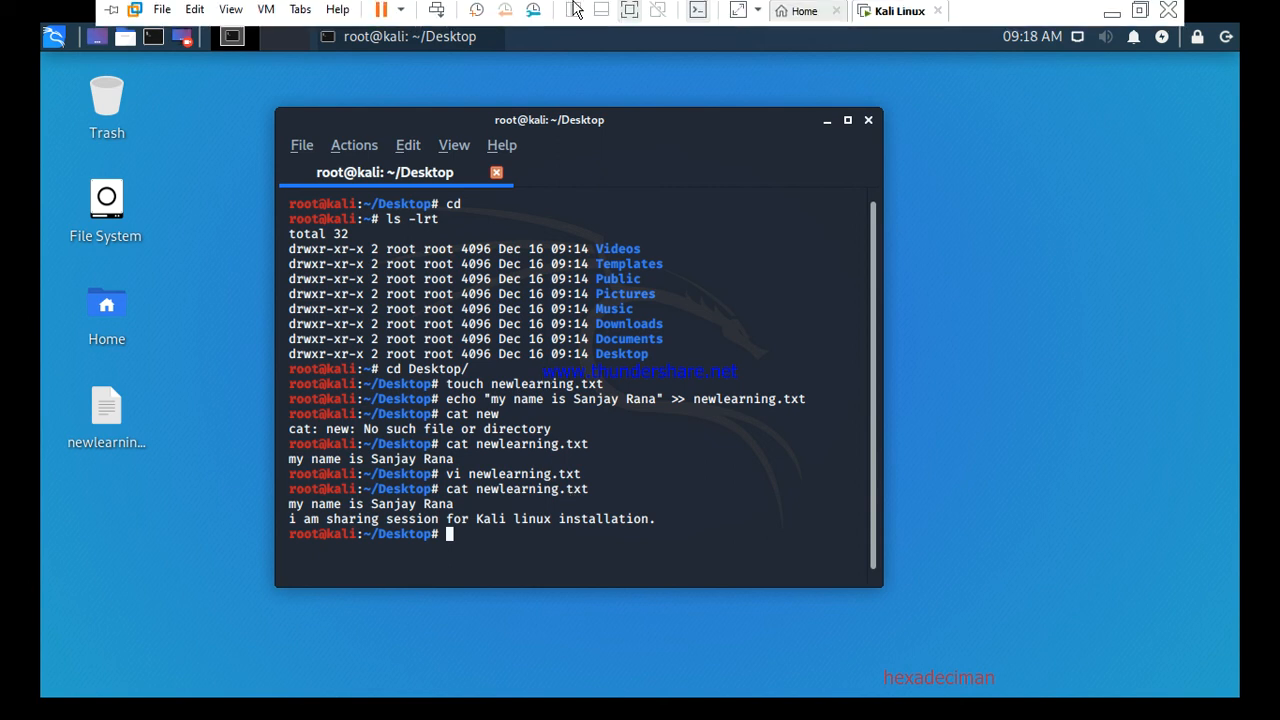
pyautogui.click(630, 13)
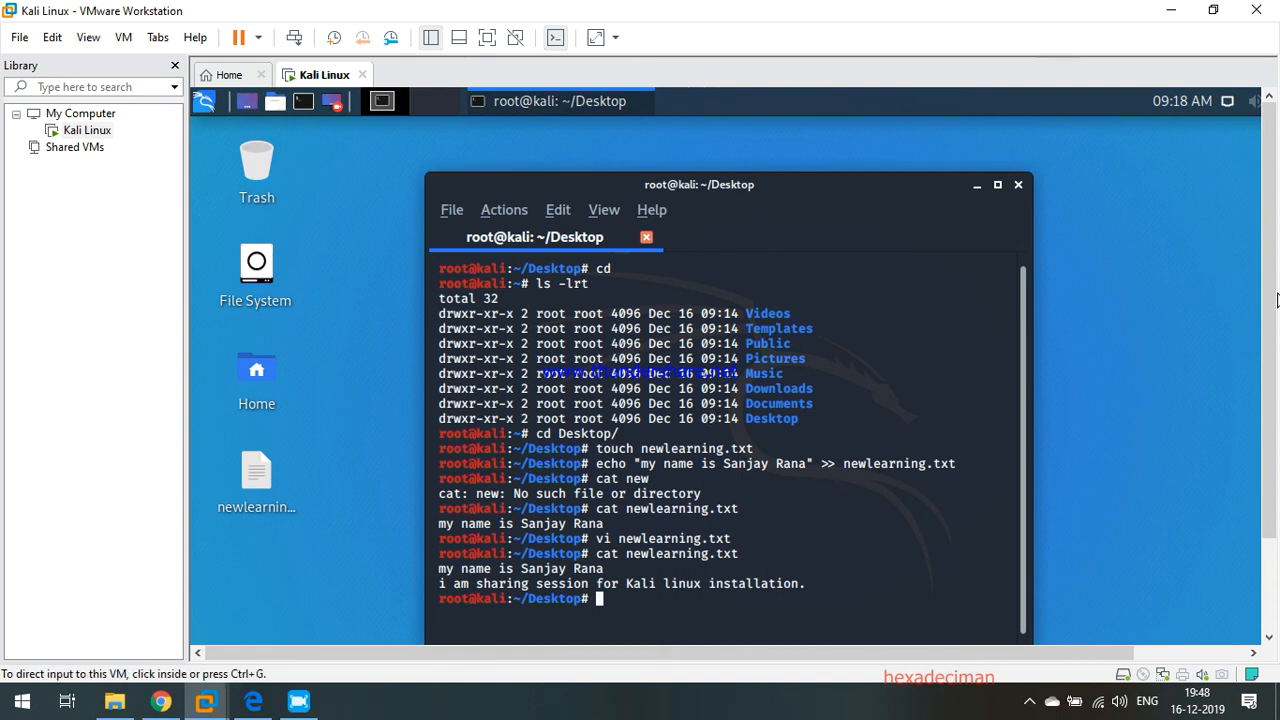
pyautogui.moveTo(1274, 385); pyautogui.dragTo(1276, 337)
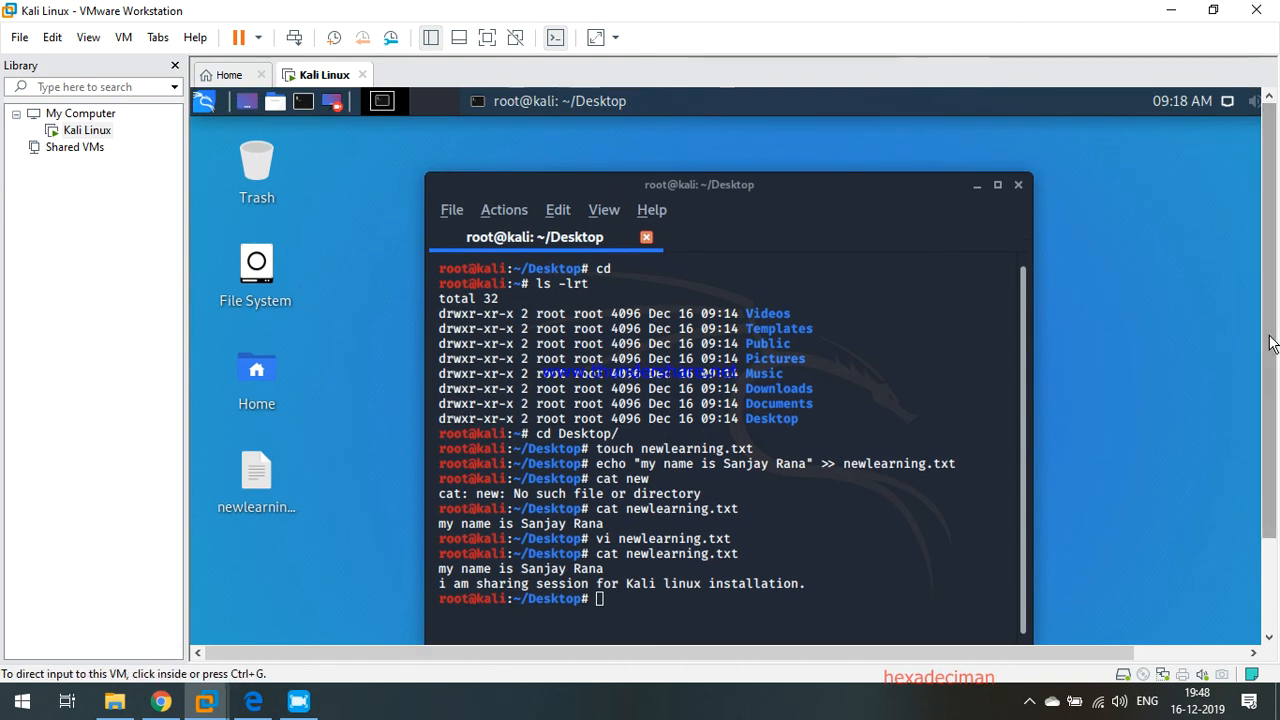
pyautogui.moveTo(1276, 337); pyautogui.dragTo(1276, 378)
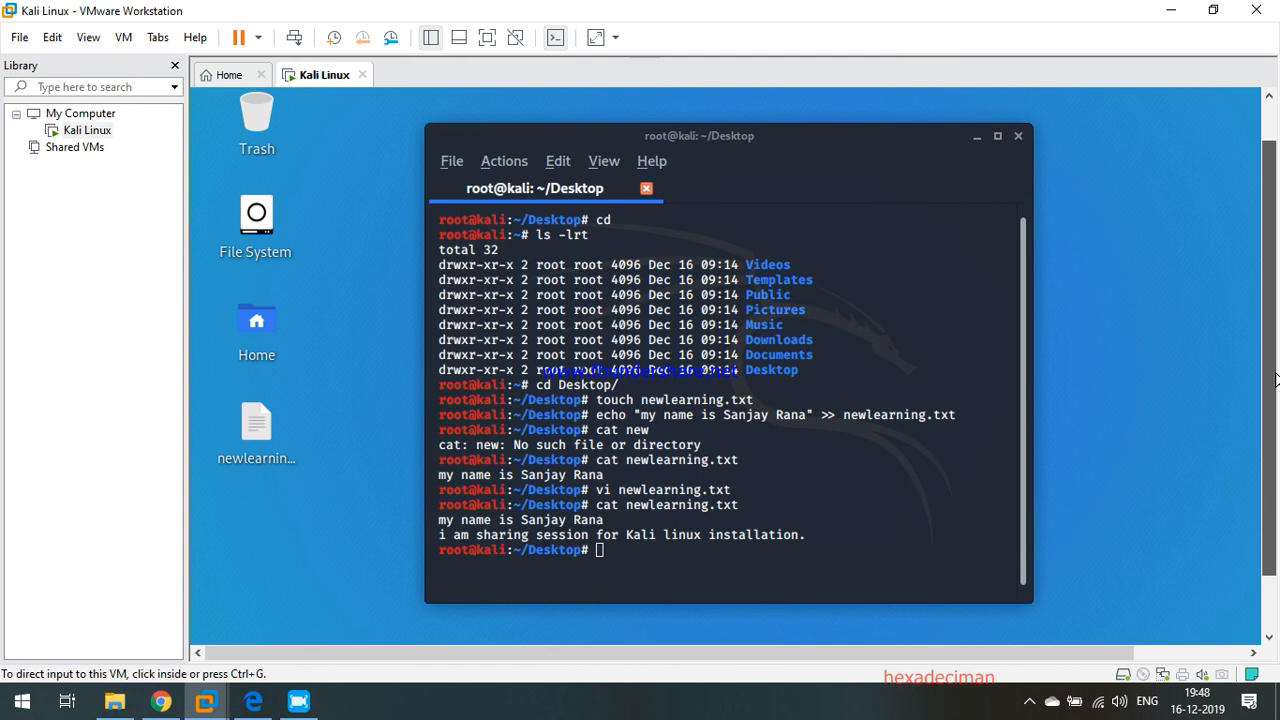